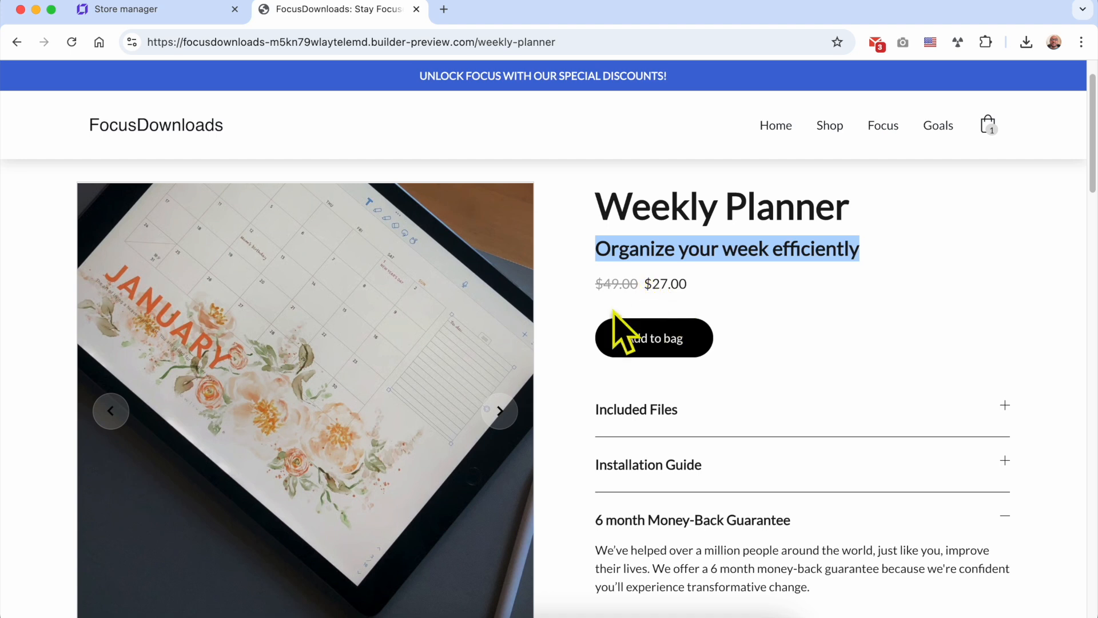
Read the Included Files, Installation Guide and money-back guarantee sections on the Weekly Planner product page
{"action": "left_click", "coordinate": [621, 413]}
{"action": "scroll", "coordinate": [643, 442], "scroll_direction": "down", "scroll_amount": 5}
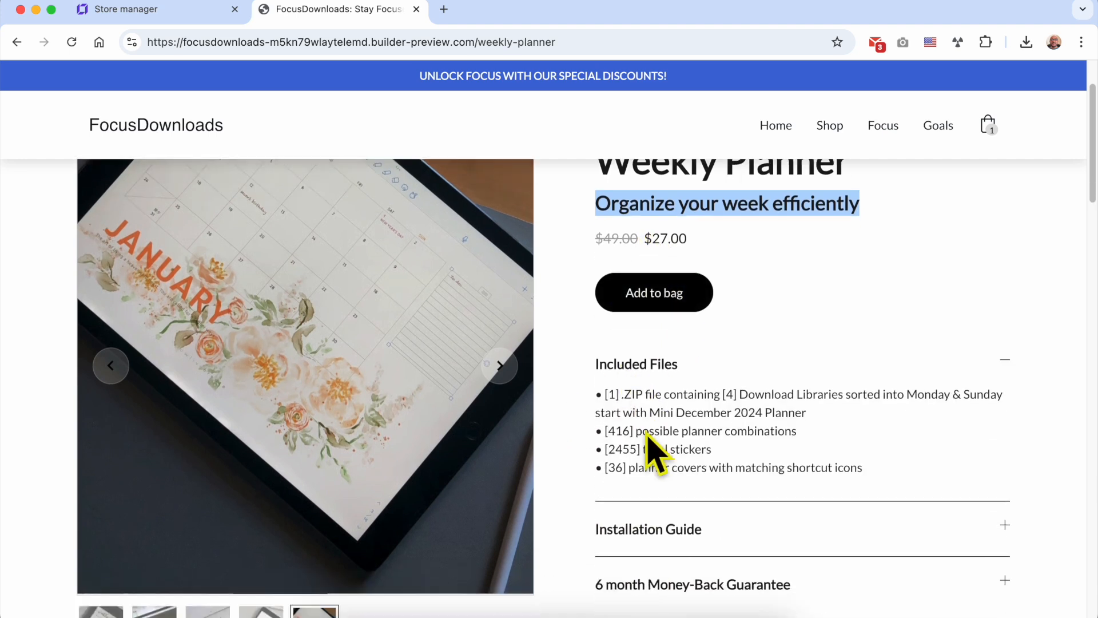
{"action": "left_click", "coordinate": [659, 506]}
{"action": "left_click", "coordinate": [661, 493]}
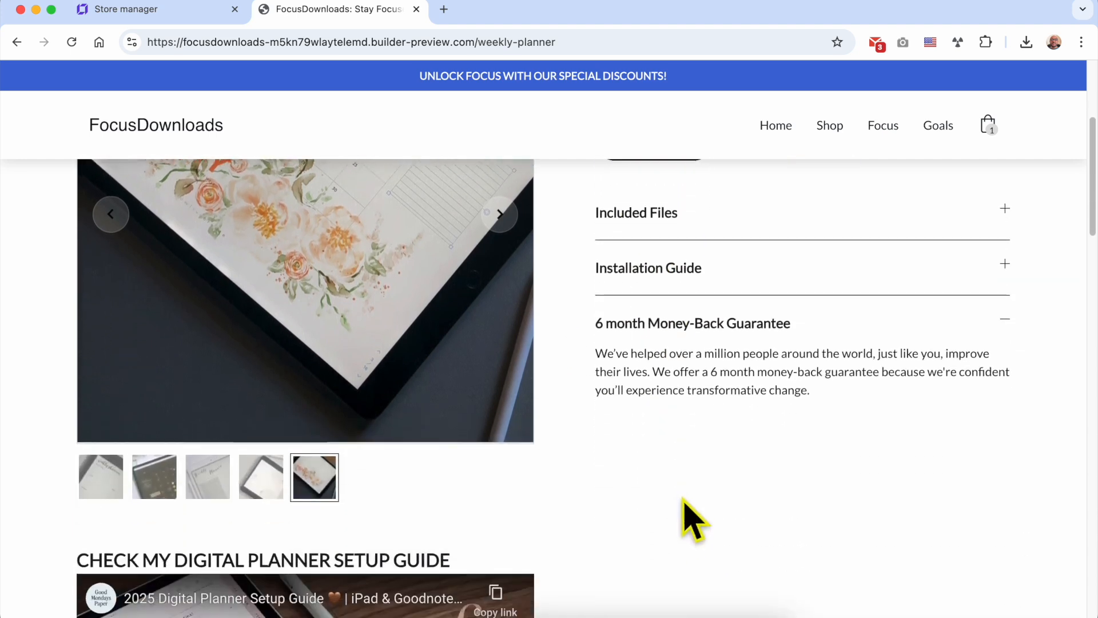
Browse the Weekly Planner's product photos in the image gallery, finishing on the fifth picture
{"action": "scroll", "coordinate": [623, 449], "scroll_direction": "up", "scroll_amount": 5}
{"action": "left_click", "coordinate": [501, 465]}
{"action": "scroll", "coordinate": [512, 435], "scroll_direction": "down", "scroll_amount": 5}
{"action": "left_click", "coordinate": [499, 321]}
{"action": "left_click", "coordinate": [498, 321]}
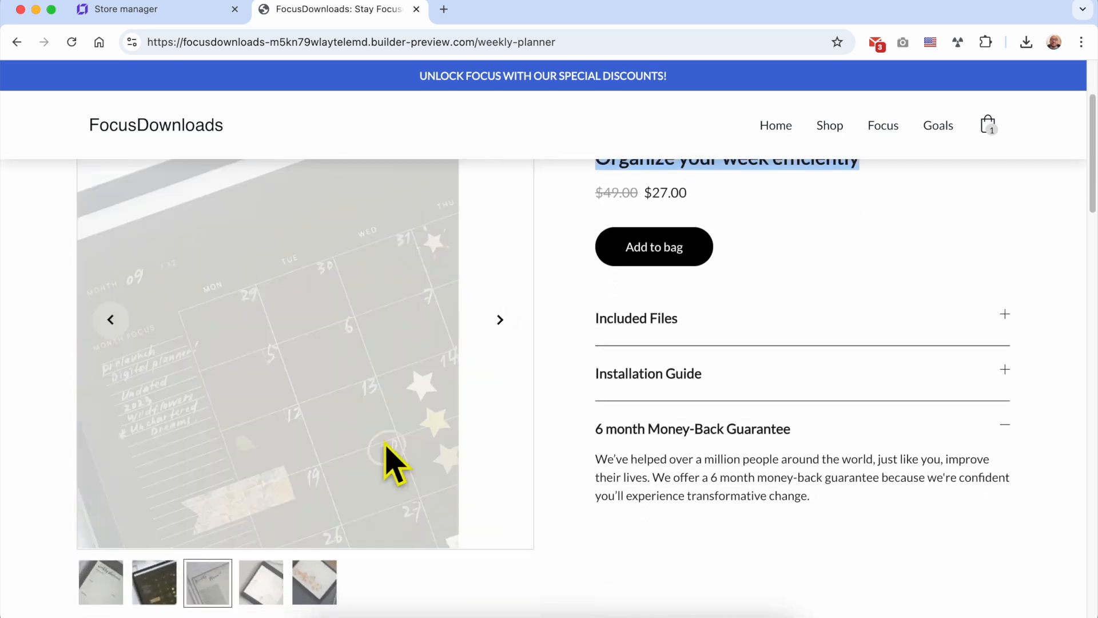
{"action": "left_click", "coordinate": [274, 594]}
{"action": "left_click", "coordinate": [315, 587]}
Look through the setup guide video, description and large planner image further down the product page
{"action": "scroll", "coordinate": [607, 483], "scroll_direction": "down", "scroll_amount": 10}
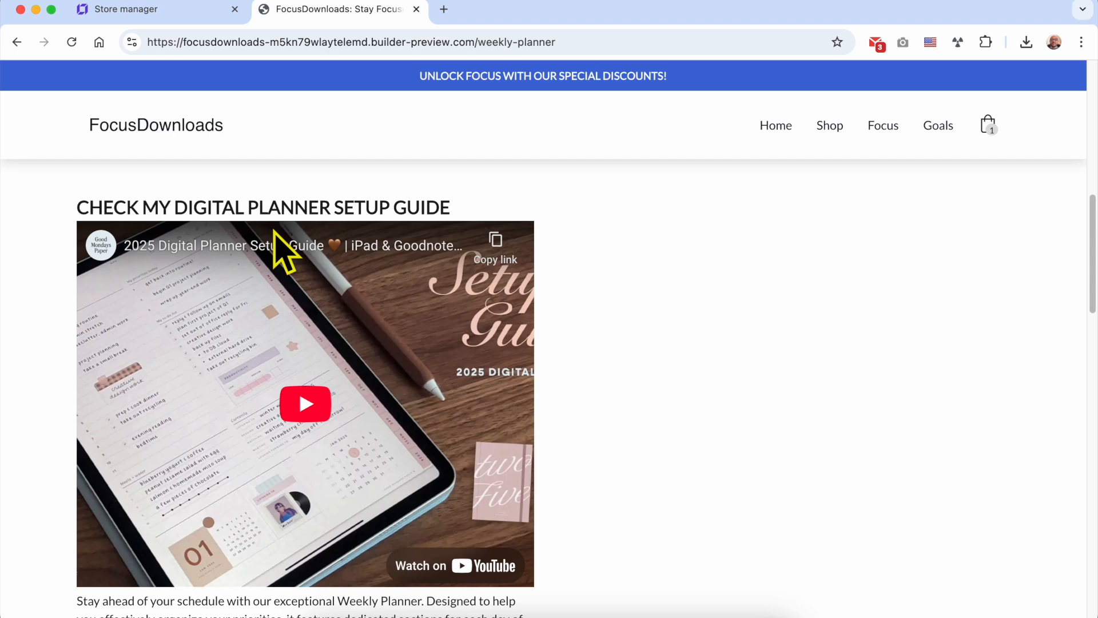
{"action": "scroll", "coordinate": [290, 282], "scroll_direction": "down", "scroll_amount": 6}
{"action": "scroll", "coordinate": [285, 430], "scroll_direction": "down", "scroll_amount": 10}
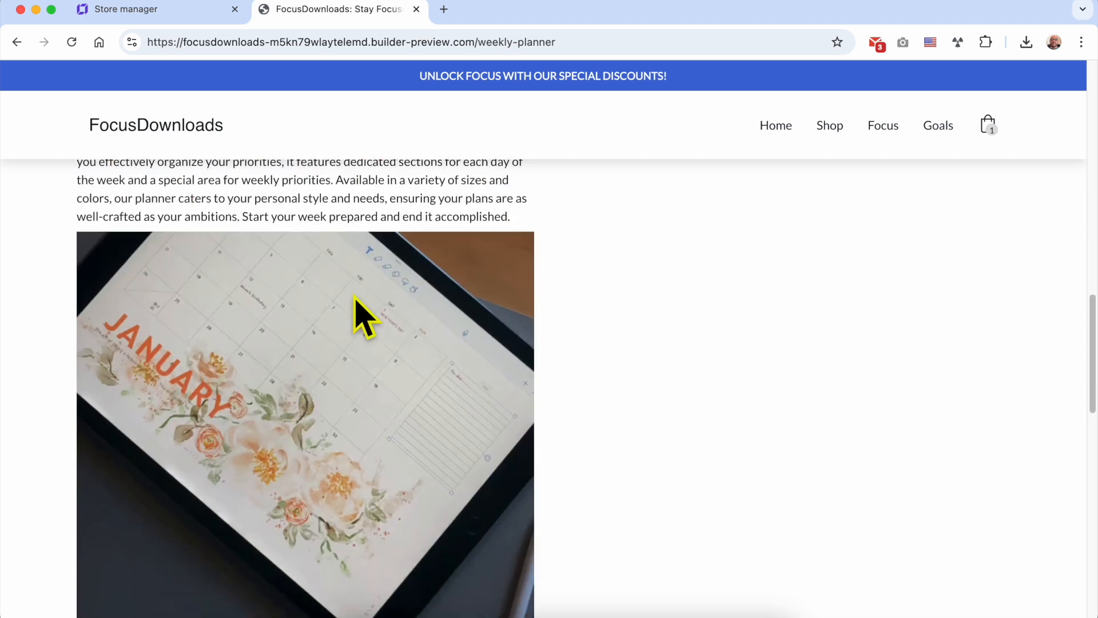
{"action": "scroll", "coordinate": [350, 303], "scroll_direction": "down", "scroll_amount": 3}
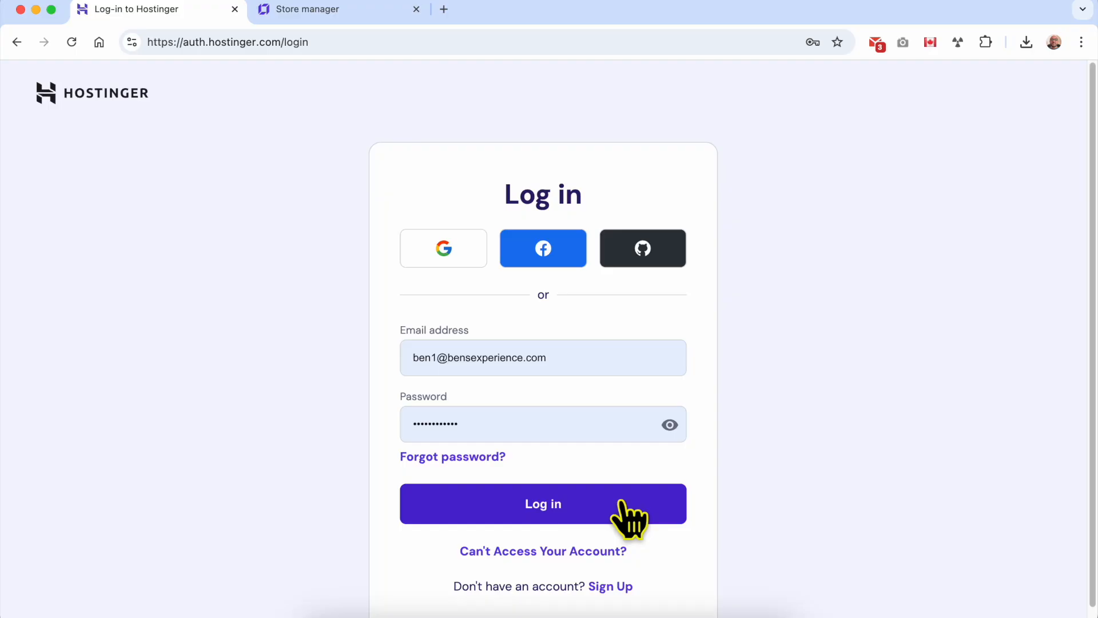
Log in to Hostinger with the filled-in credentials and add a new Hostinger Website Builder site from the websites list
{"action": "left_click", "coordinate": [621, 503]}
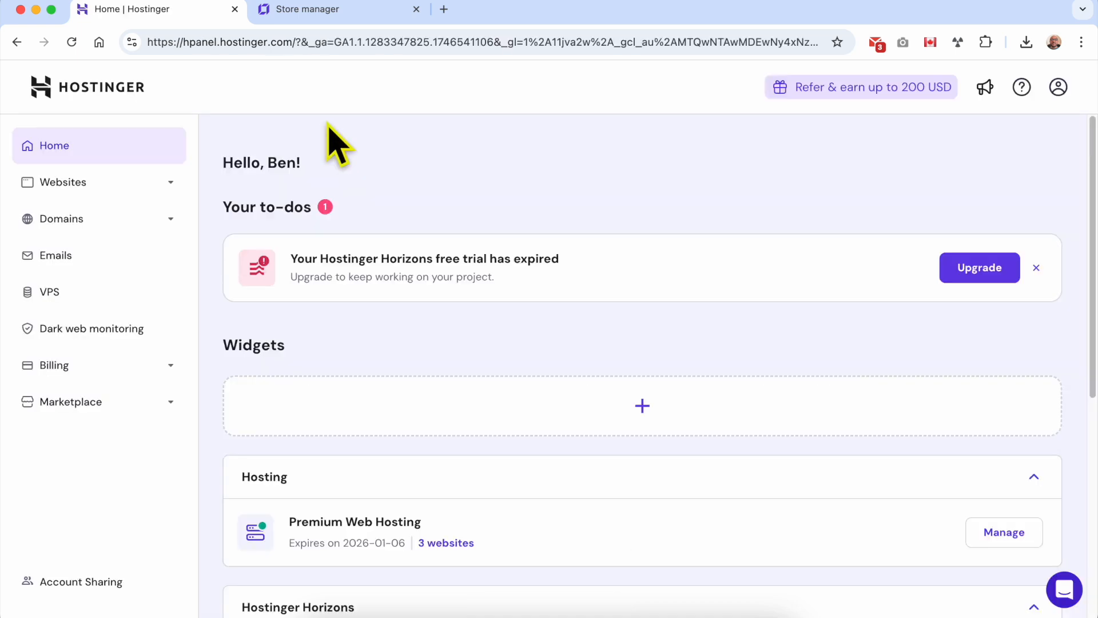
{"action": "left_click", "coordinate": [141, 184]}
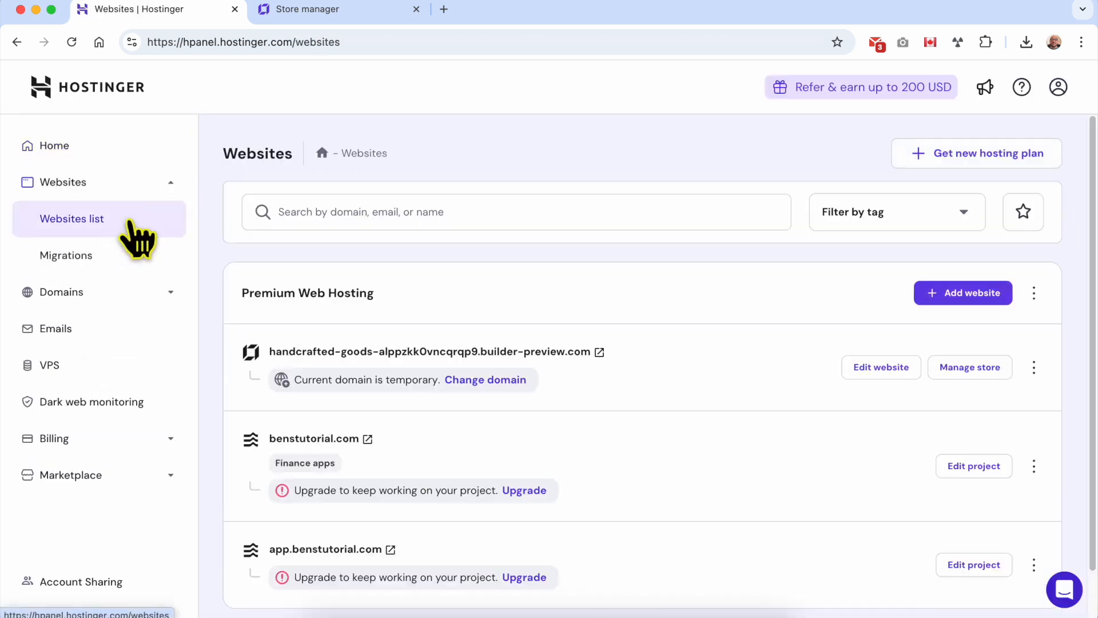
{"action": "left_click", "coordinate": [957, 297]}
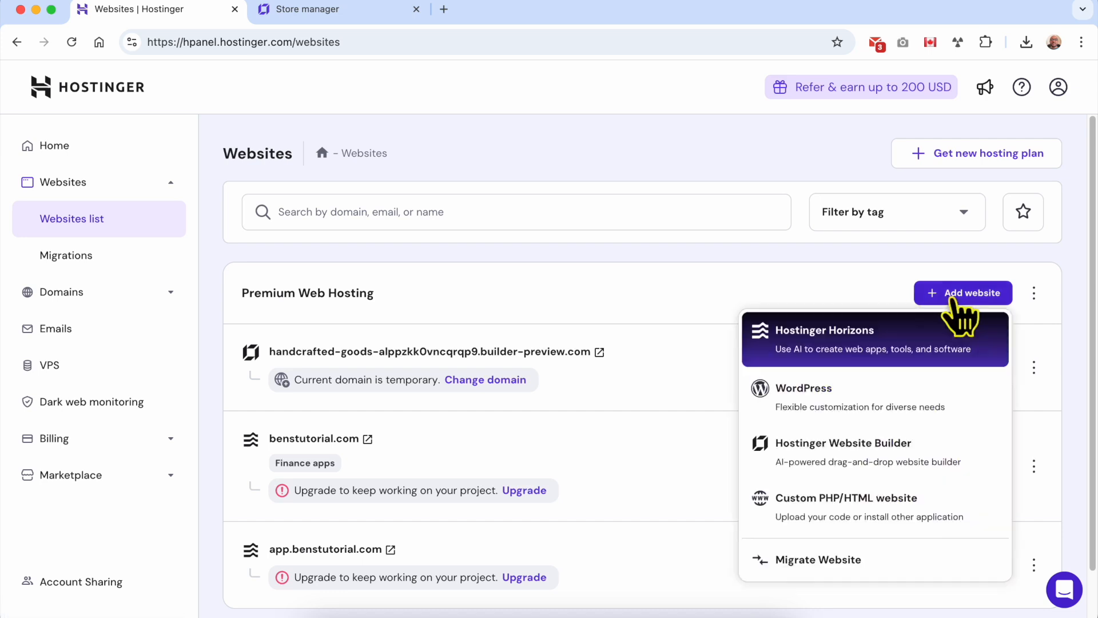
{"action": "left_click", "coordinate": [893, 453]}
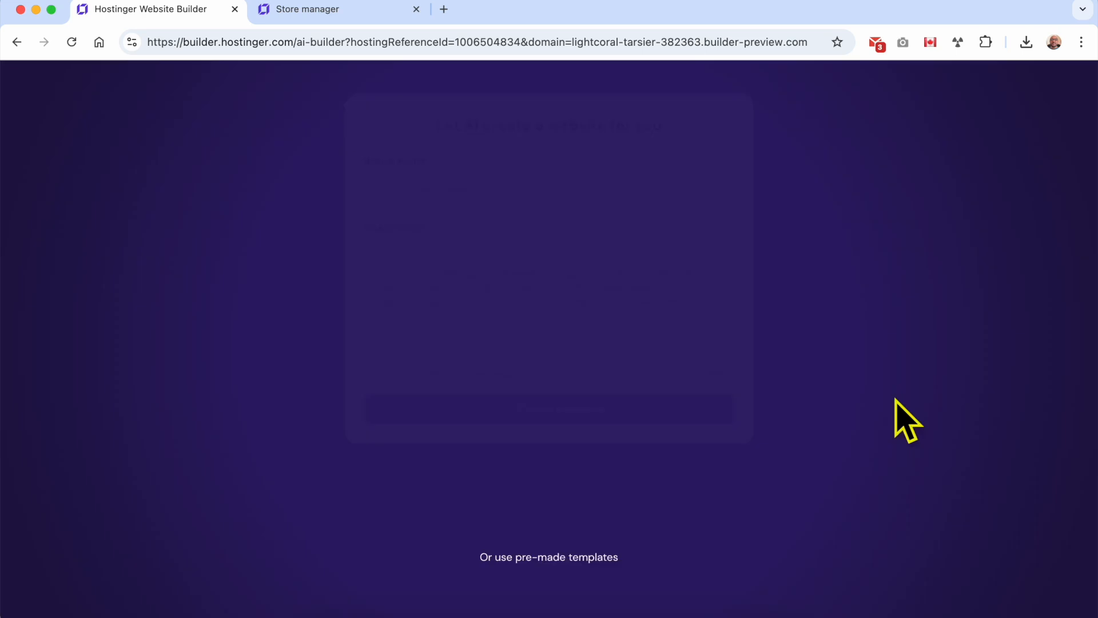
Set the brand name of the new AI-generated website to FocusDownloads
{"action": "left_click", "coordinate": [448, 255]}
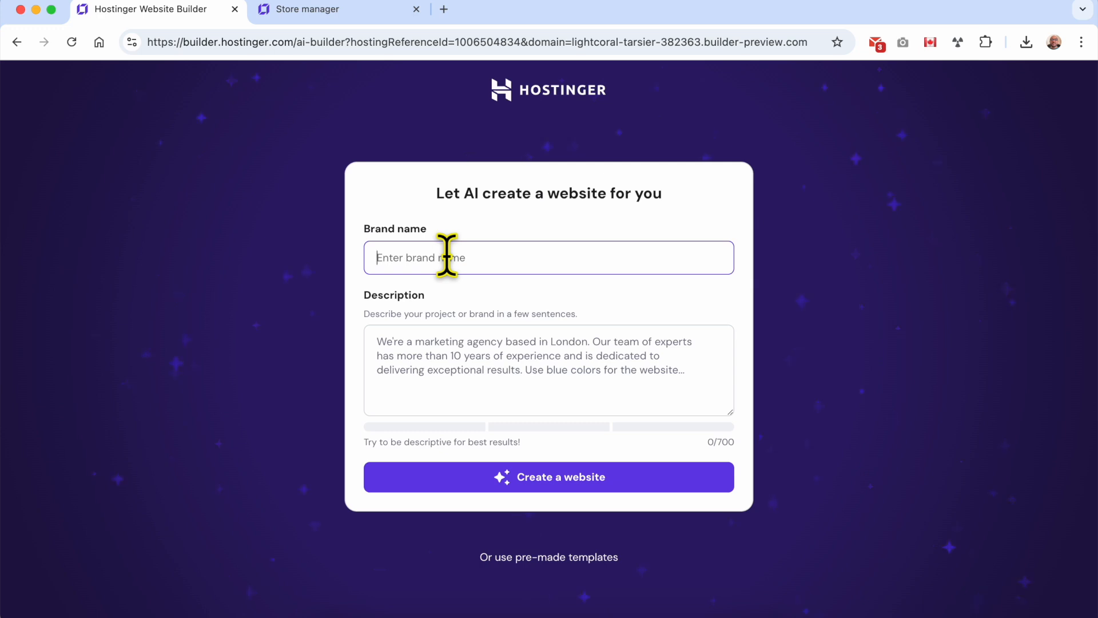
{"action": "type", "text": "FocusDownloads"}
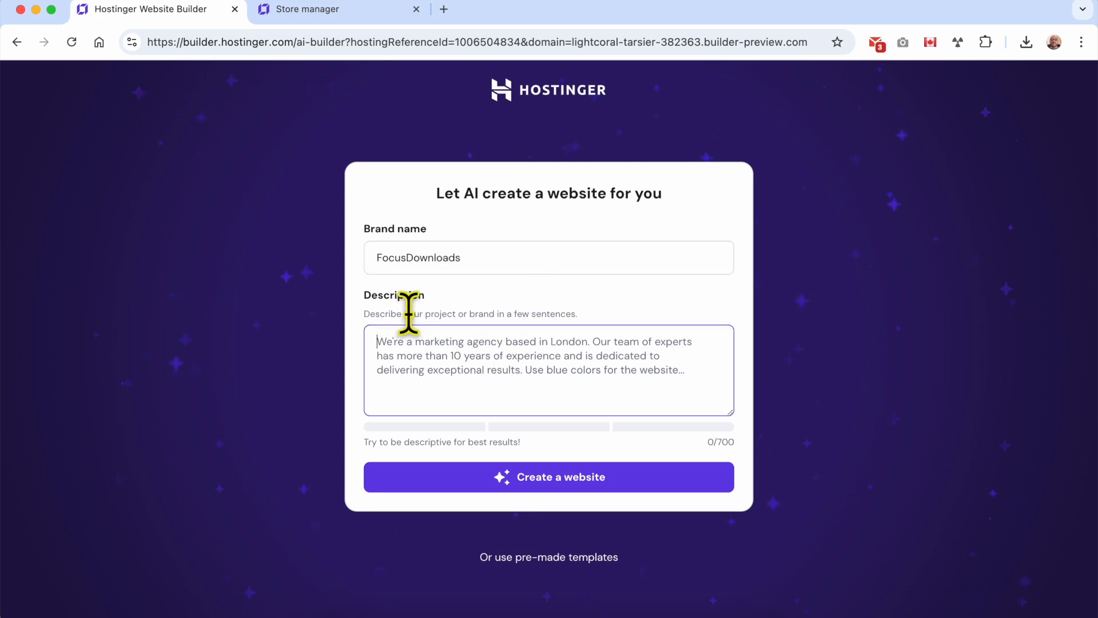
Enter the description "I want to sell digital products like digital planners. my online store goal is to help people stay focus and achieve their goals."
{"action": "double_click", "coordinate": [408, 298]}
{"action": "left_click", "coordinate": [464, 361]}
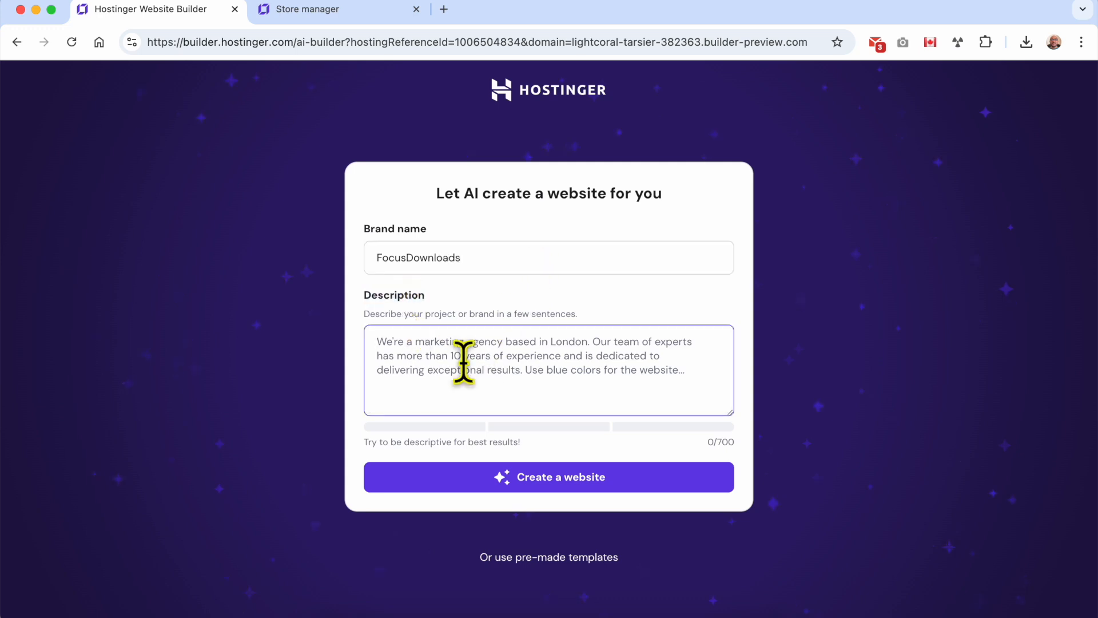
{"action": "type", "text": "I want to"}
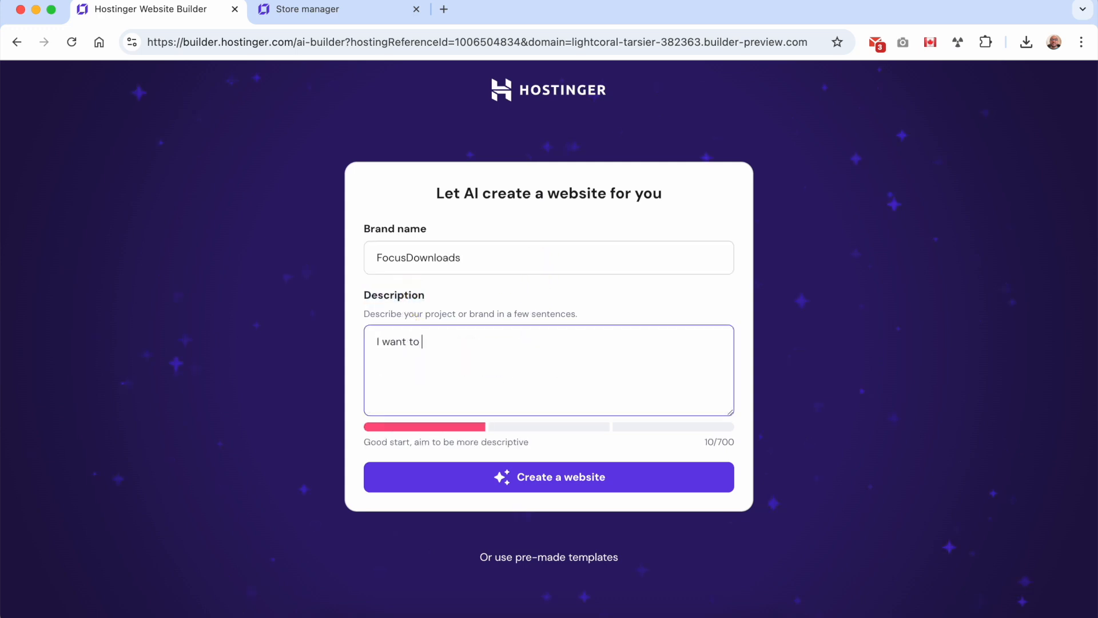
{"action": "type", "text": " sell digital products like "}
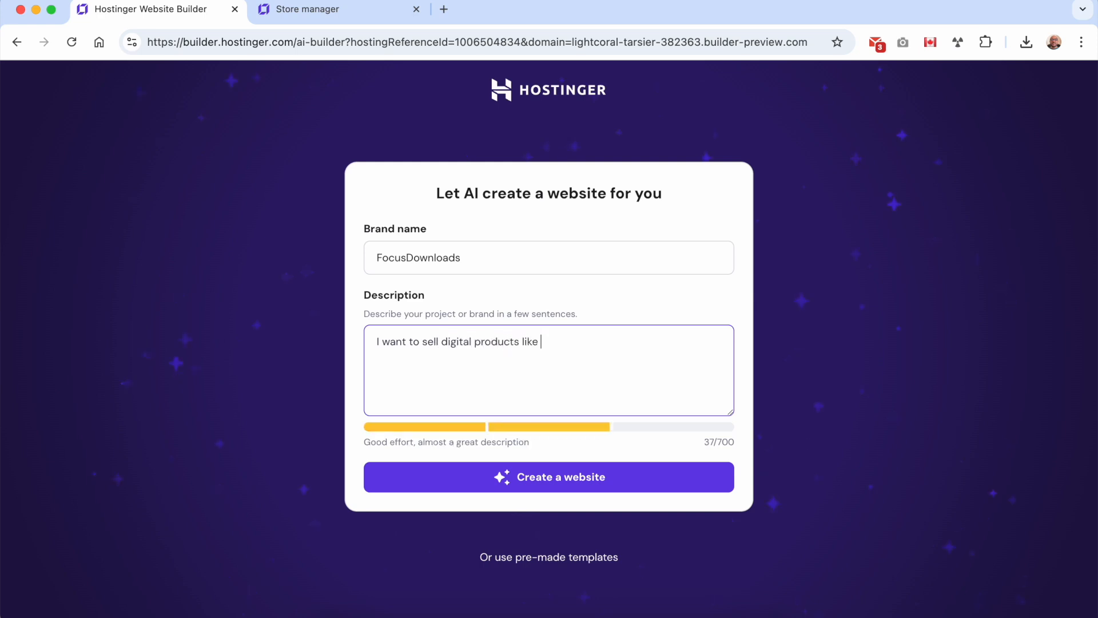
{"action": "type", "text": "digital planners. my"}
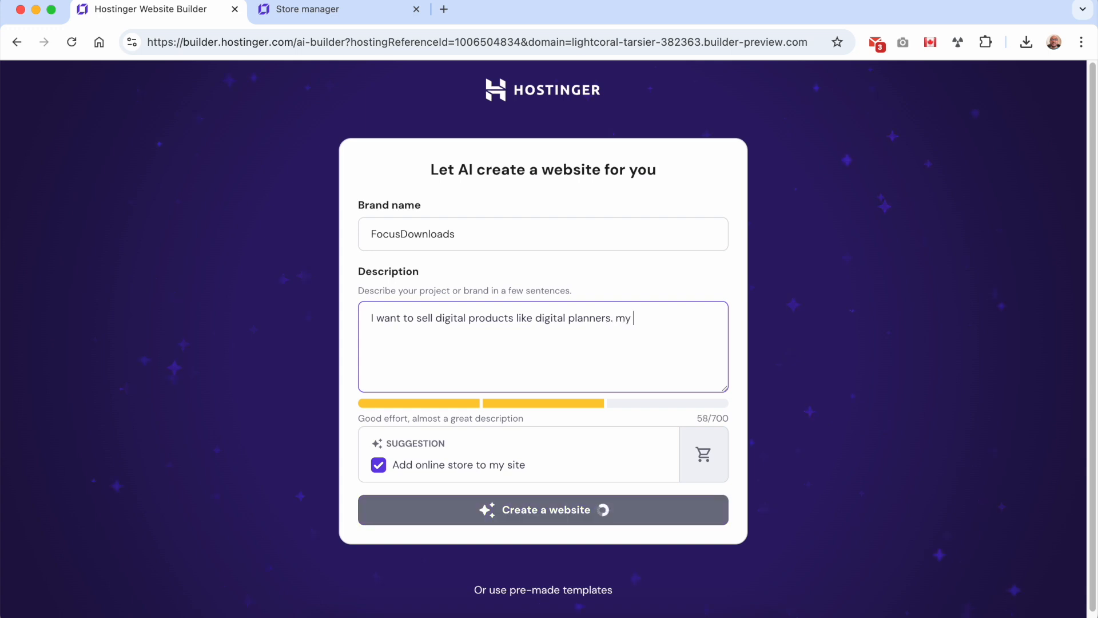
{"action": "type", "text": " online store goal is"}
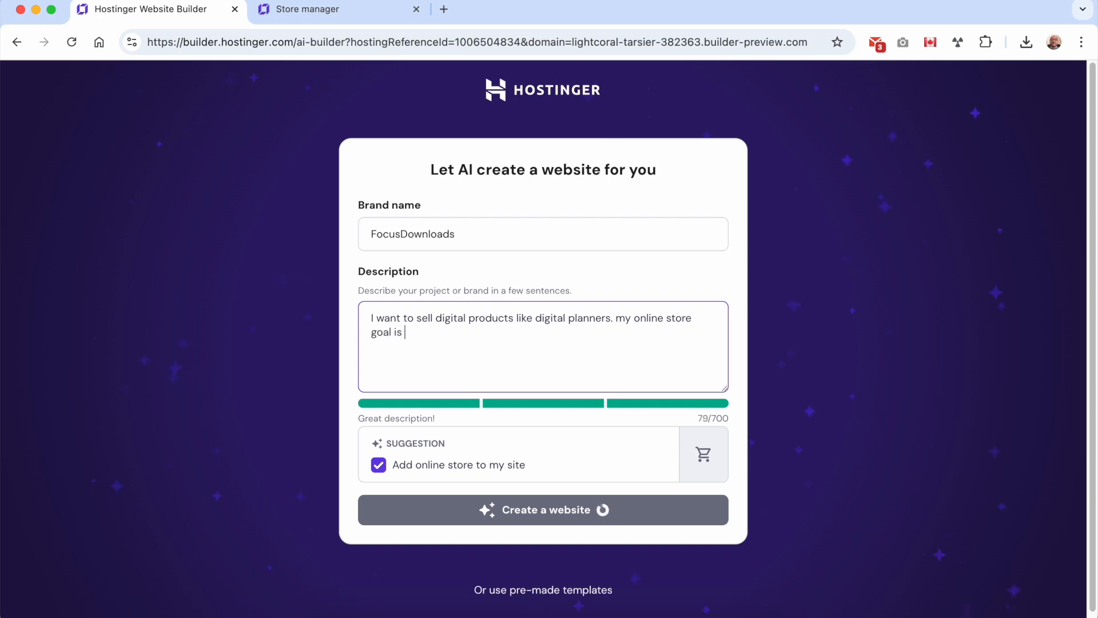
{"action": "type", "text": " to hel"}
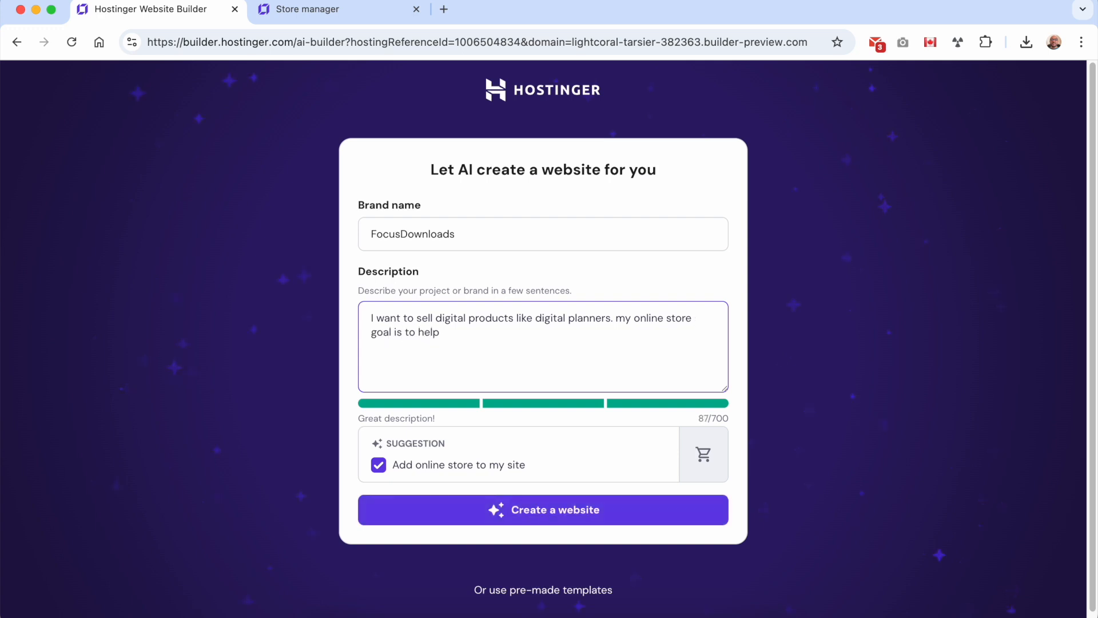
{"action": "type", "text": "p people stay focus and achieve"}
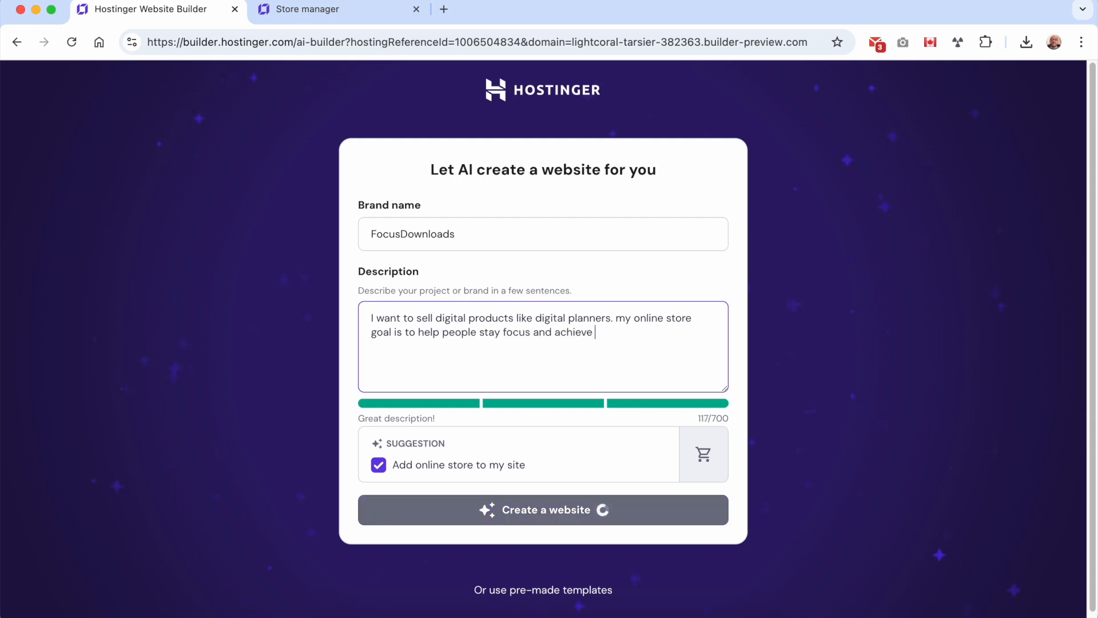
{"action": "type", "text": " their goals"}
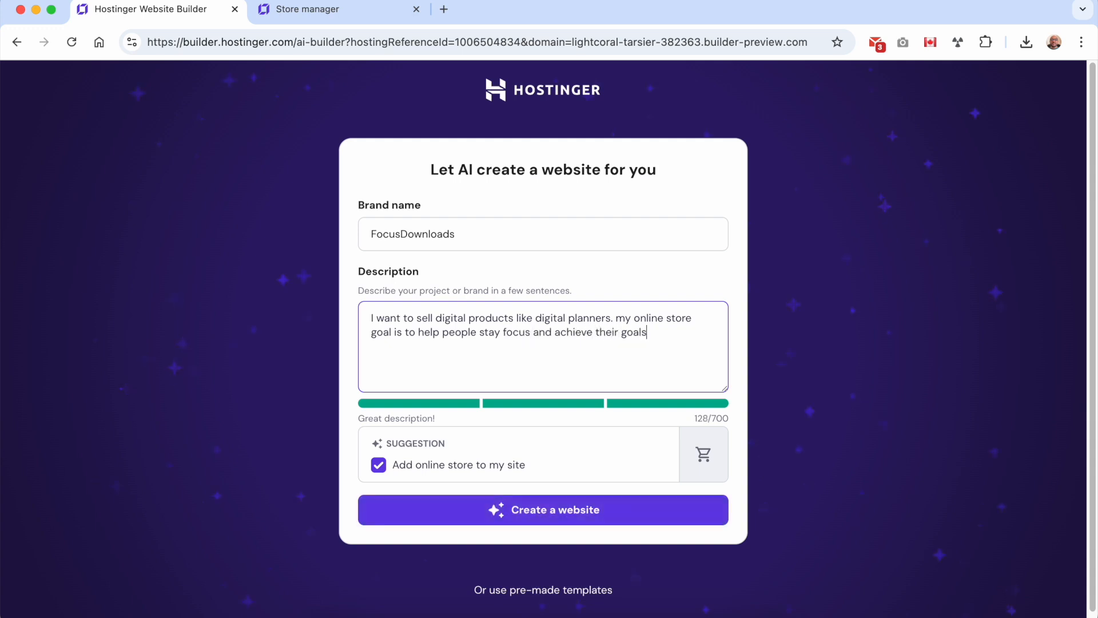
Keep the suggestion to add an online store to the site enabled and generate the website
{"action": "triple_click", "coordinate": [404, 420]}
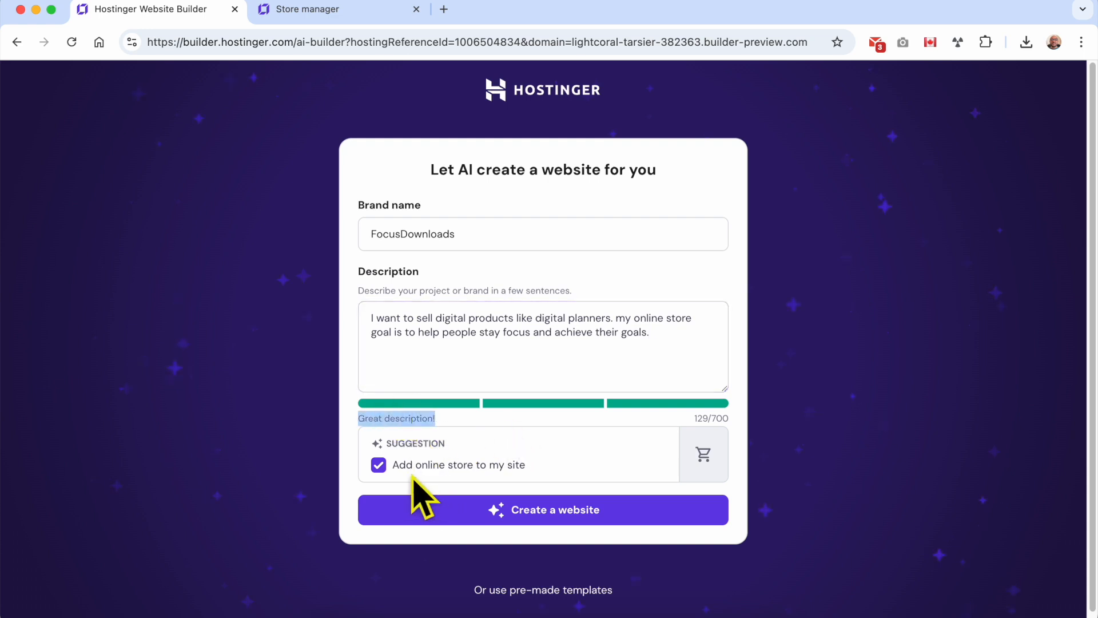
{"action": "left_click", "coordinate": [378, 464]}
{"action": "left_click", "coordinate": [378, 465]}
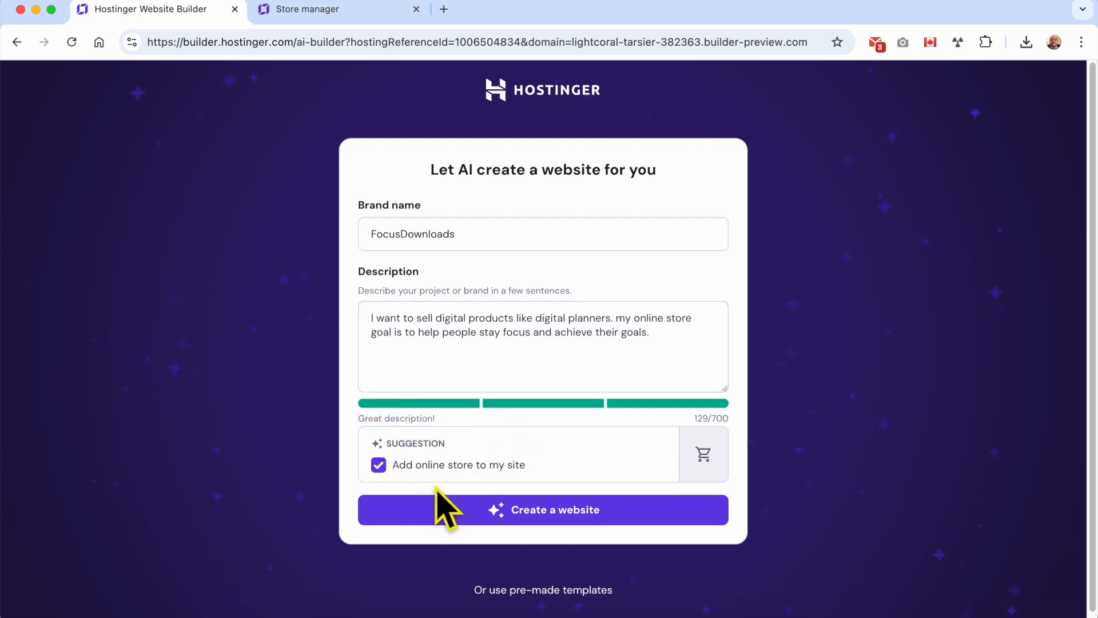
{"action": "left_click", "coordinate": [486, 520]}
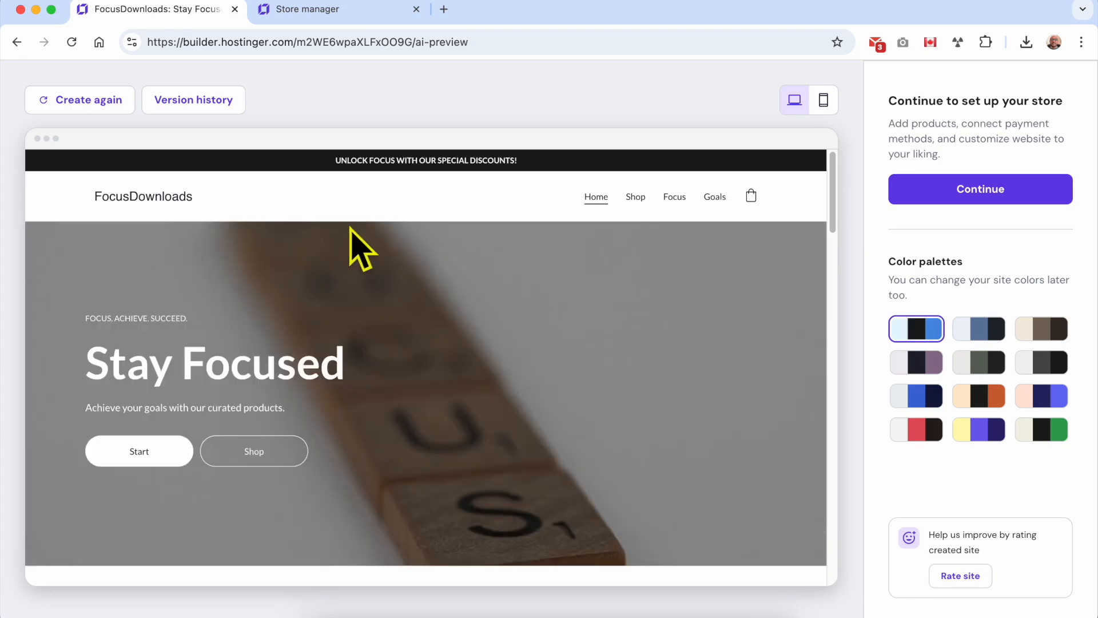
Review the generated homepage preview from the hero banner through the categories, products and testimonial to the footer
{"action": "scroll", "coordinate": [366, 251], "scroll_direction": "down", "scroll_amount": 3}
{"action": "scroll", "coordinate": [383, 288], "scroll_direction": "down", "scroll_amount": 5}
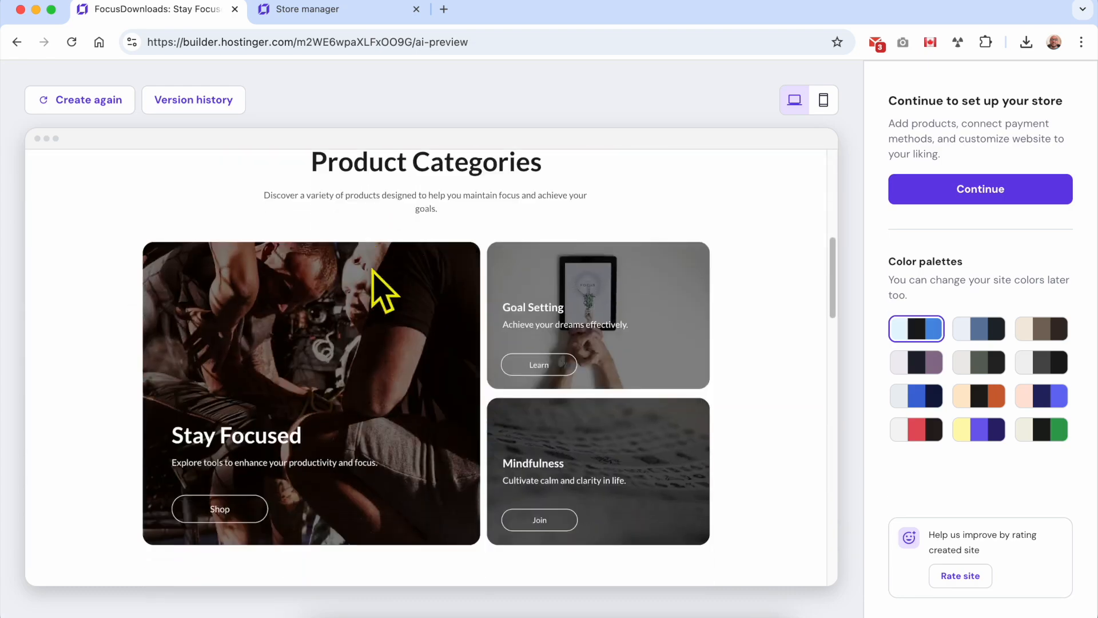
{"action": "scroll", "coordinate": [374, 280], "scroll_direction": "down", "scroll_amount": 8}
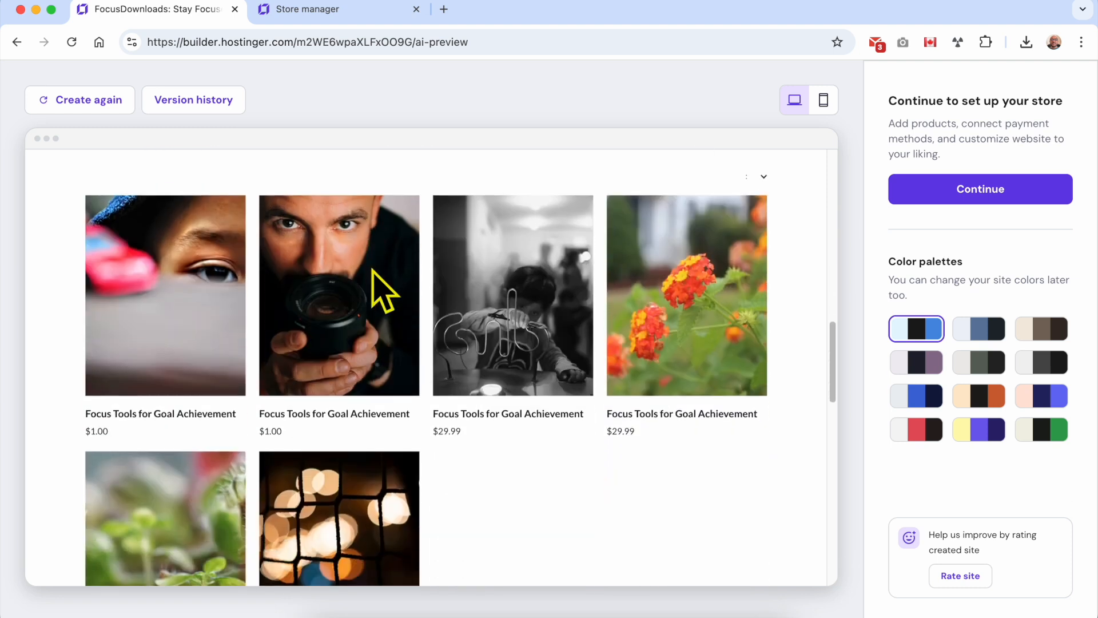
{"action": "scroll", "coordinate": [380, 286], "scroll_direction": "down", "scroll_amount": 10}
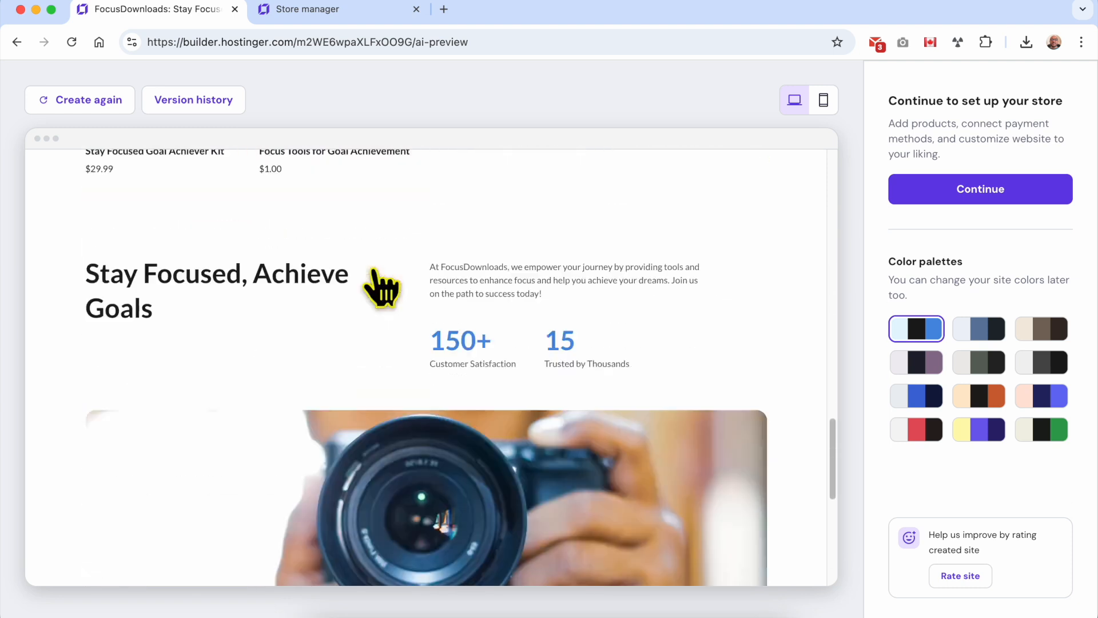
{"action": "scroll", "coordinate": [382, 290], "scroll_direction": "down", "scroll_amount": 10}
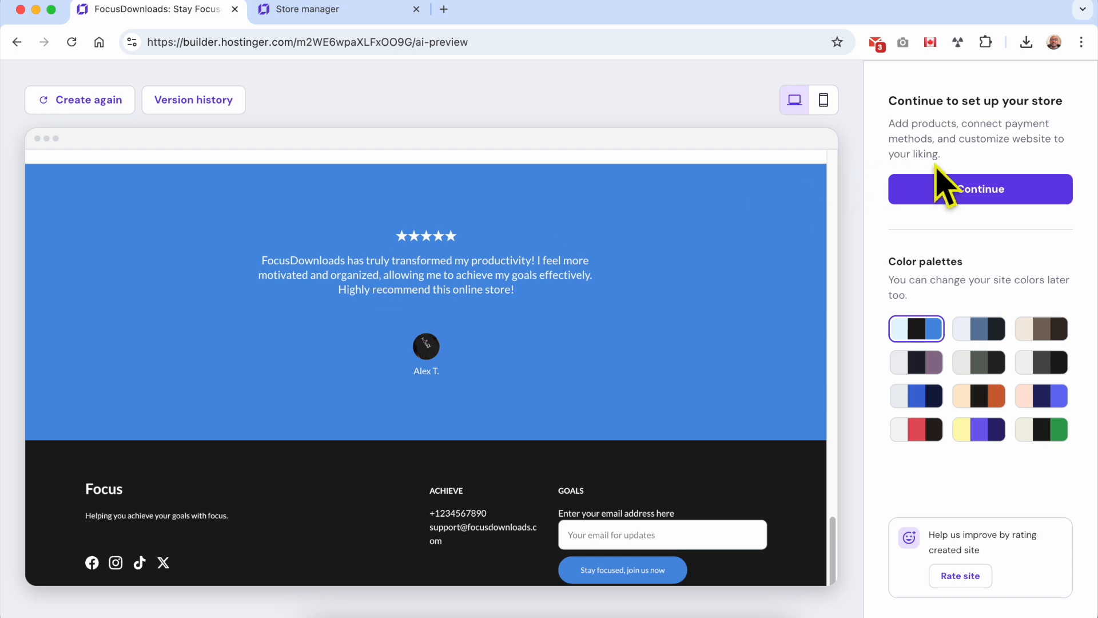
{"action": "scroll", "coordinate": [572, 208], "scroll_direction": "down", "scroll_amount": 2}
{"action": "scroll", "coordinate": [547, 215], "scroll_direction": "up", "scroll_amount": 20}
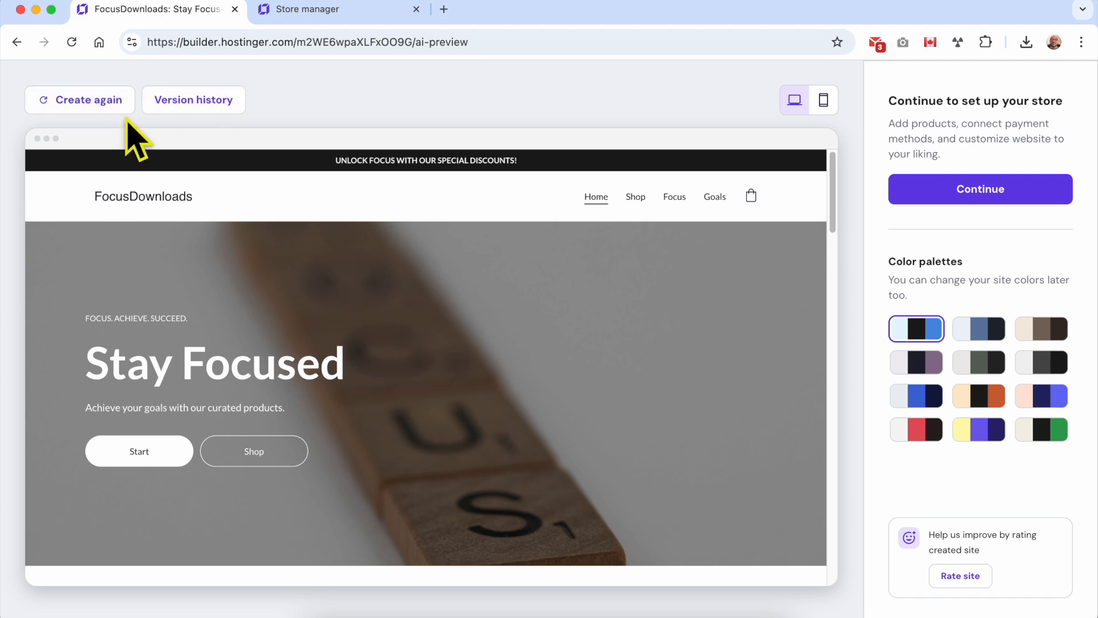
Check the version history of the generated site and close it again
{"action": "left_click", "coordinate": [182, 102]}
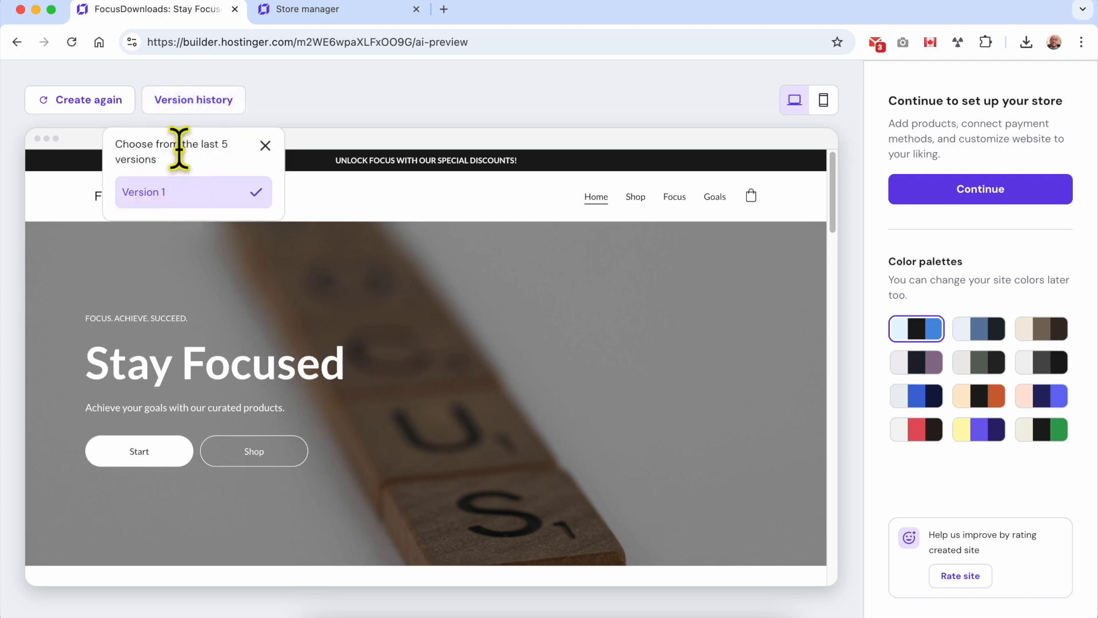
{"action": "triple_click", "coordinate": [162, 160]}
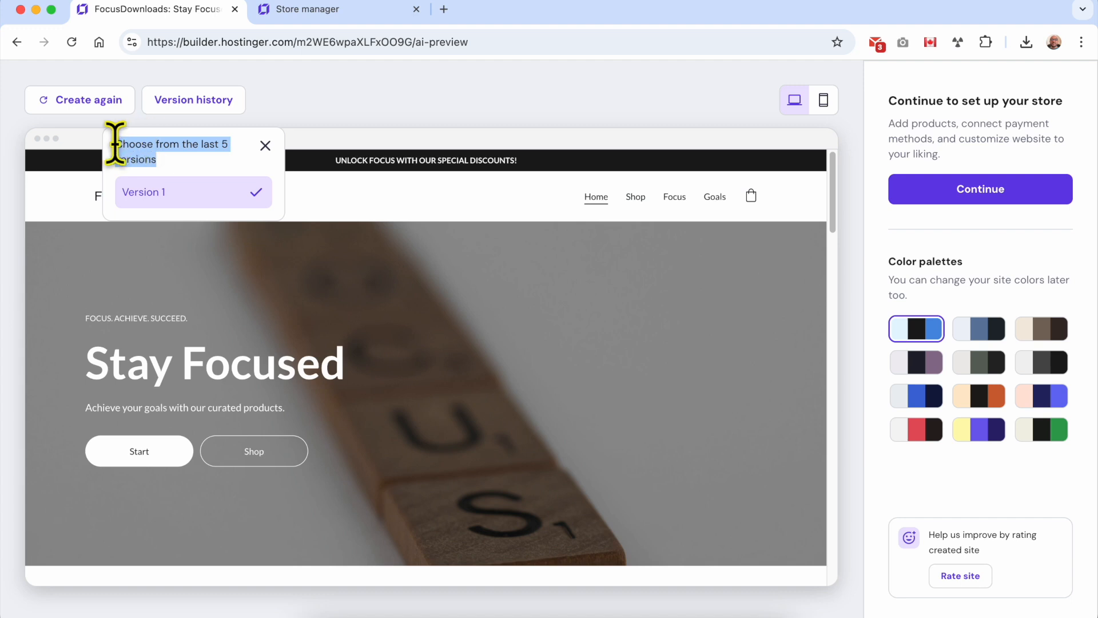
{"action": "left_click", "coordinate": [260, 175]}
{"action": "left_click", "coordinate": [446, 114]}
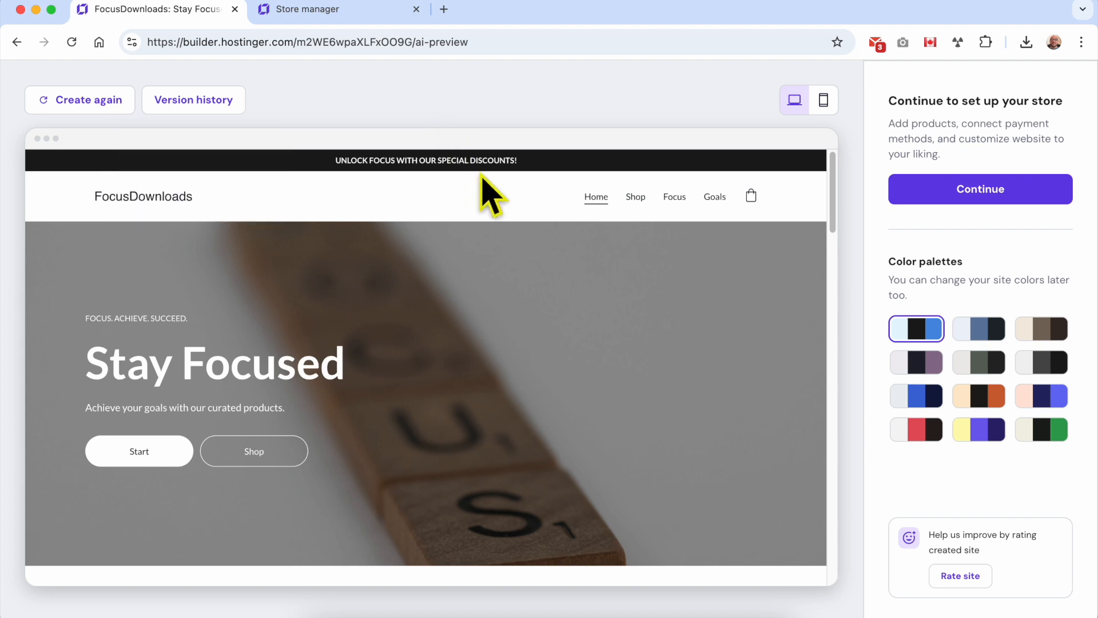
Preview the generated site in its smartphone layout and return to the desktop preview
{"action": "left_click", "coordinate": [823, 101]}
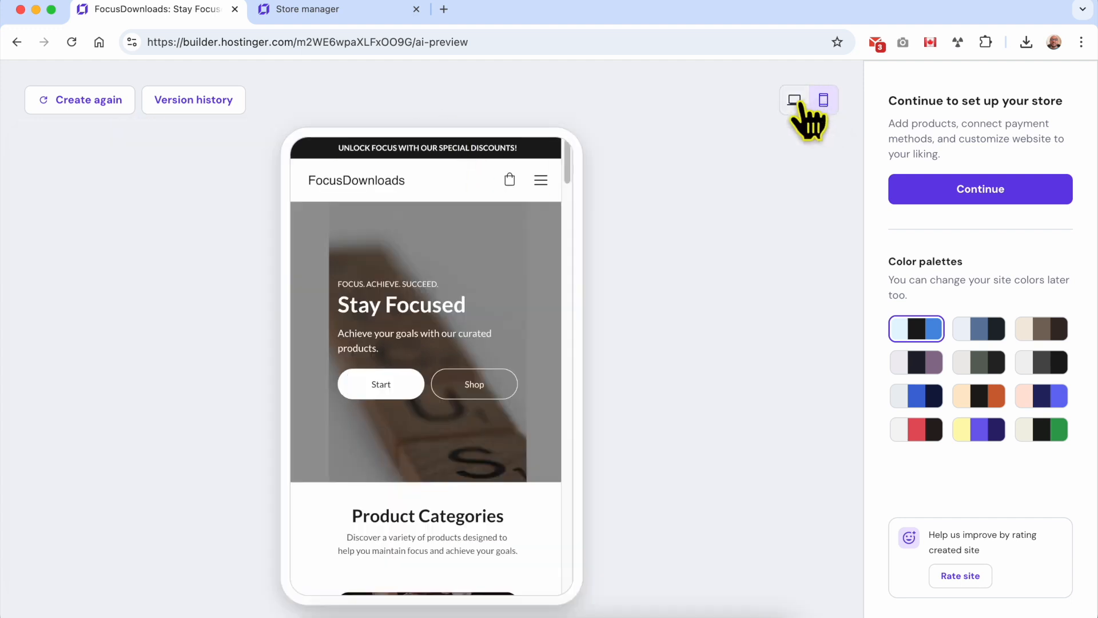
{"action": "left_click", "coordinate": [799, 103]}
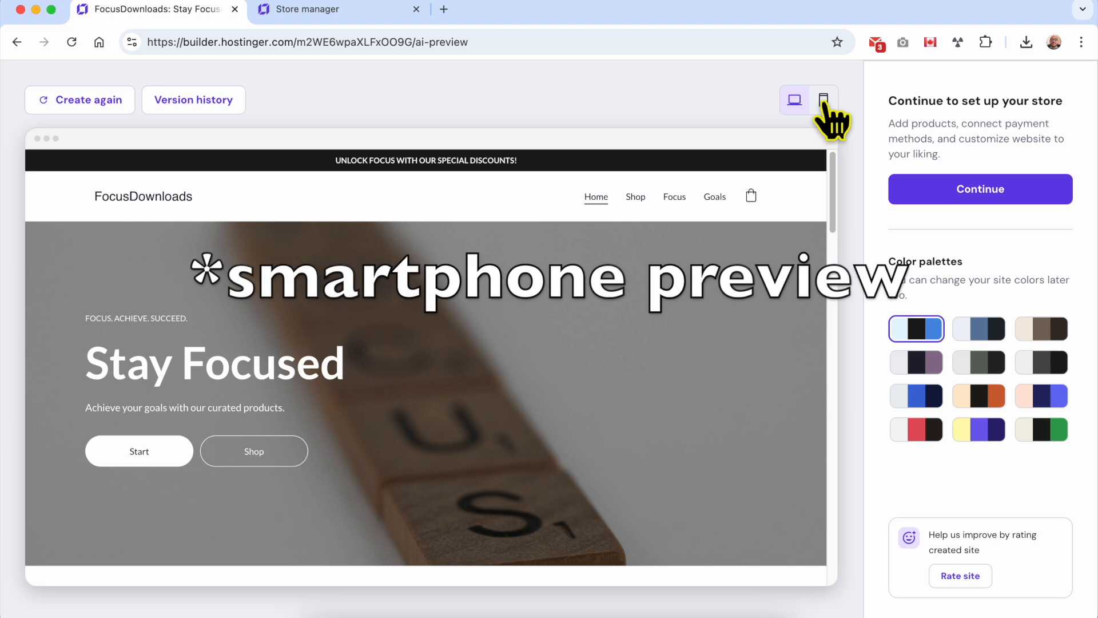
{"action": "left_click", "coordinate": [824, 103]}
{"action": "scroll", "coordinate": [390, 325], "scroll_direction": "down", "scroll_amount": 1}
{"action": "scroll", "coordinate": [391, 324], "scroll_direction": "down", "scroll_amount": 10}
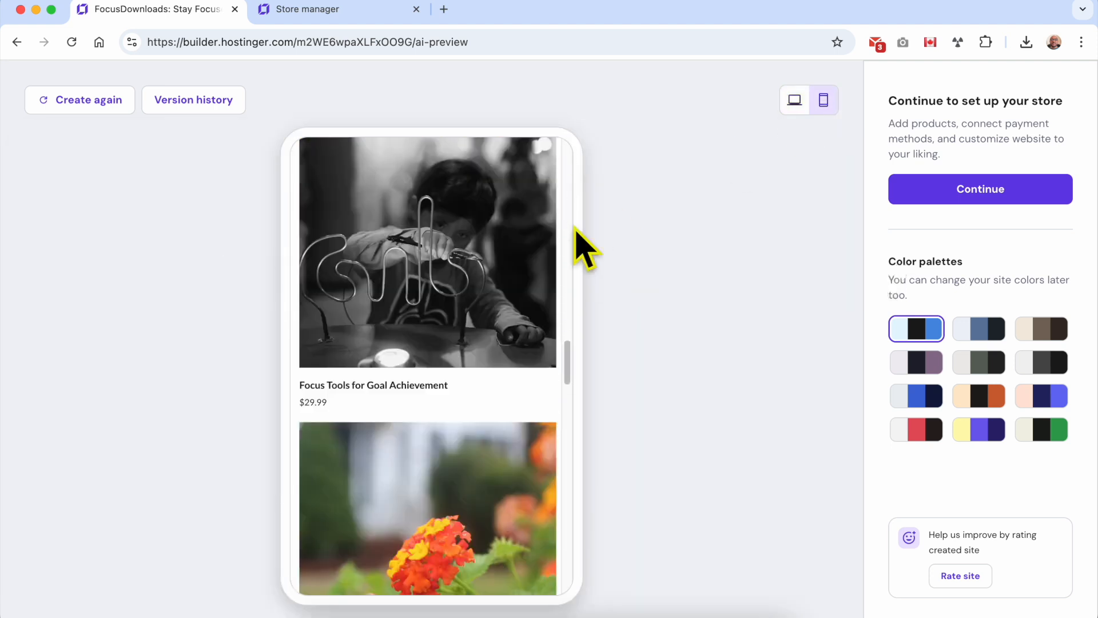
{"action": "left_click", "coordinate": [802, 104]}
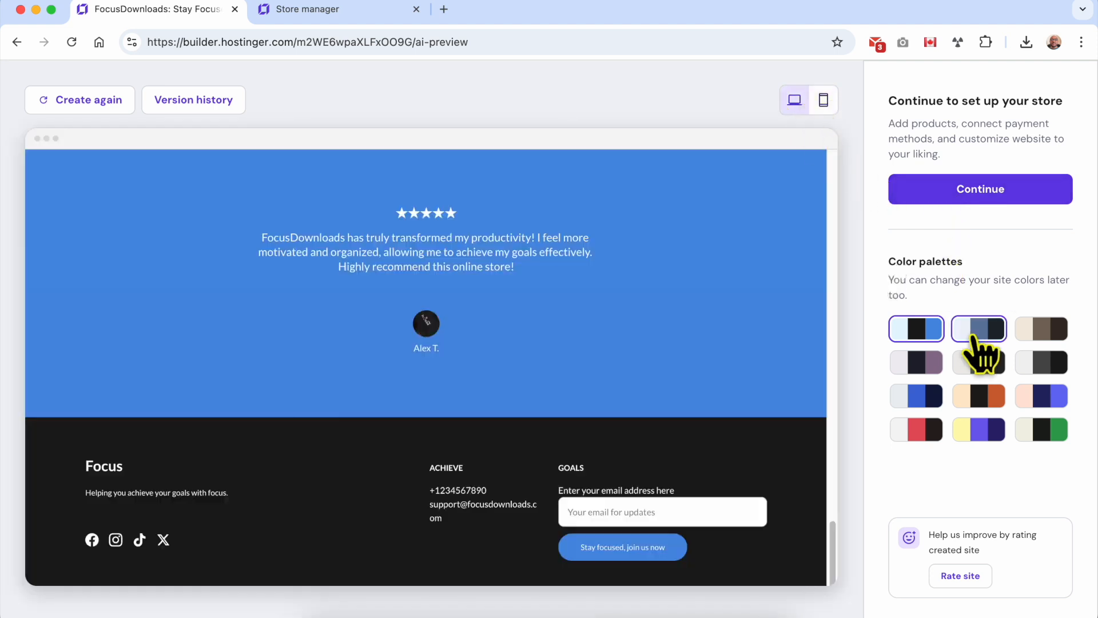
Try several color palettes on the generated site, apply the light grey, blue and navy palette, and continue to the website editor
{"action": "triple_click", "coordinate": [906, 259]}
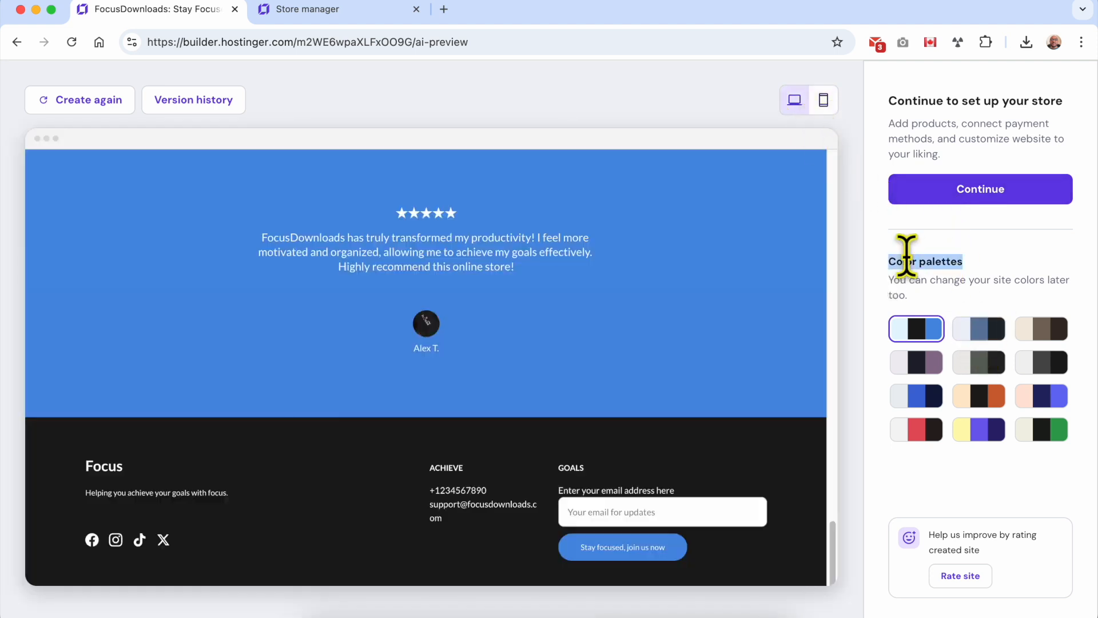
{"action": "left_click", "coordinate": [989, 334]}
{"action": "left_click", "coordinate": [1042, 329]}
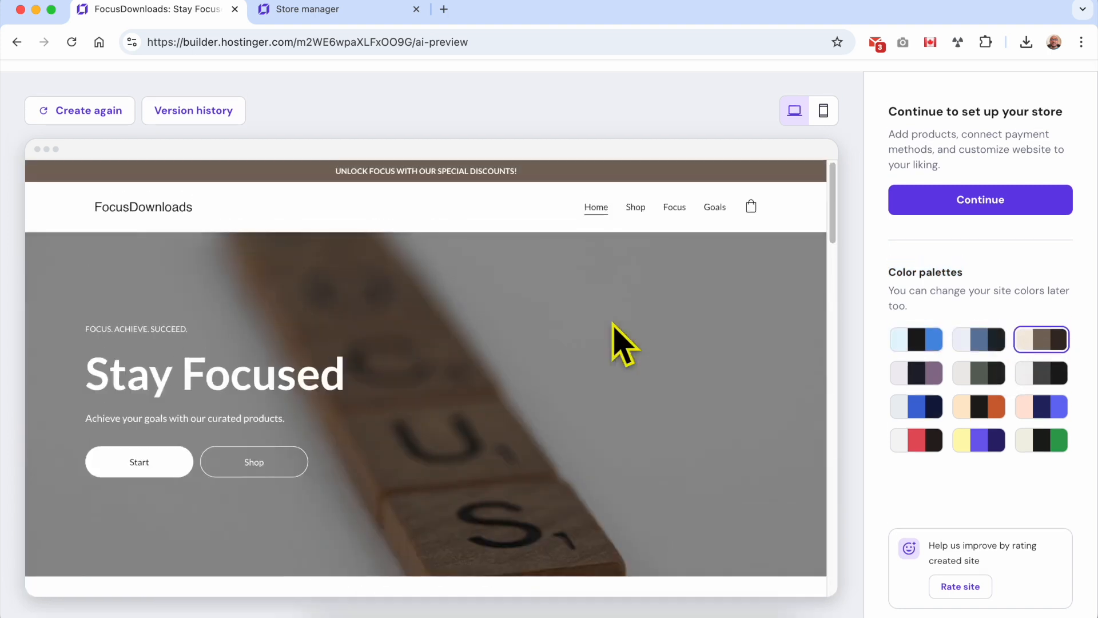
{"action": "left_click", "coordinate": [967, 363]}
{"action": "left_click", "coordinate": [1041, 363]}
{"action": "left_click", "coordinate": [1044, 395]}
{"action": "left_click", "coordinate": [977, 395]}
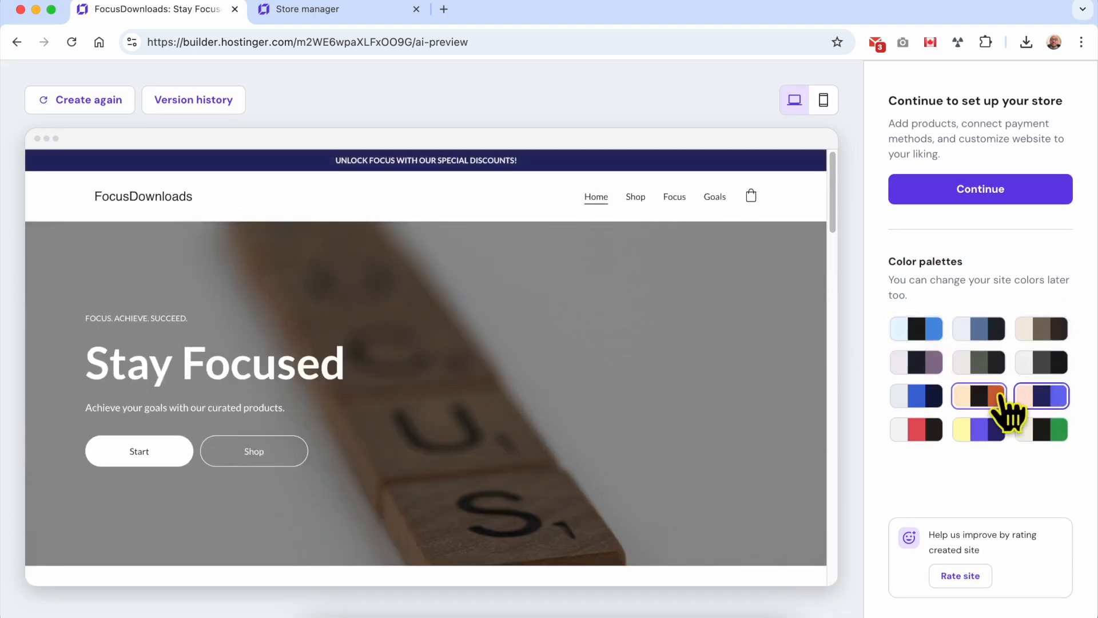
{"action": "left_click", "coordinate": [936, 400]}
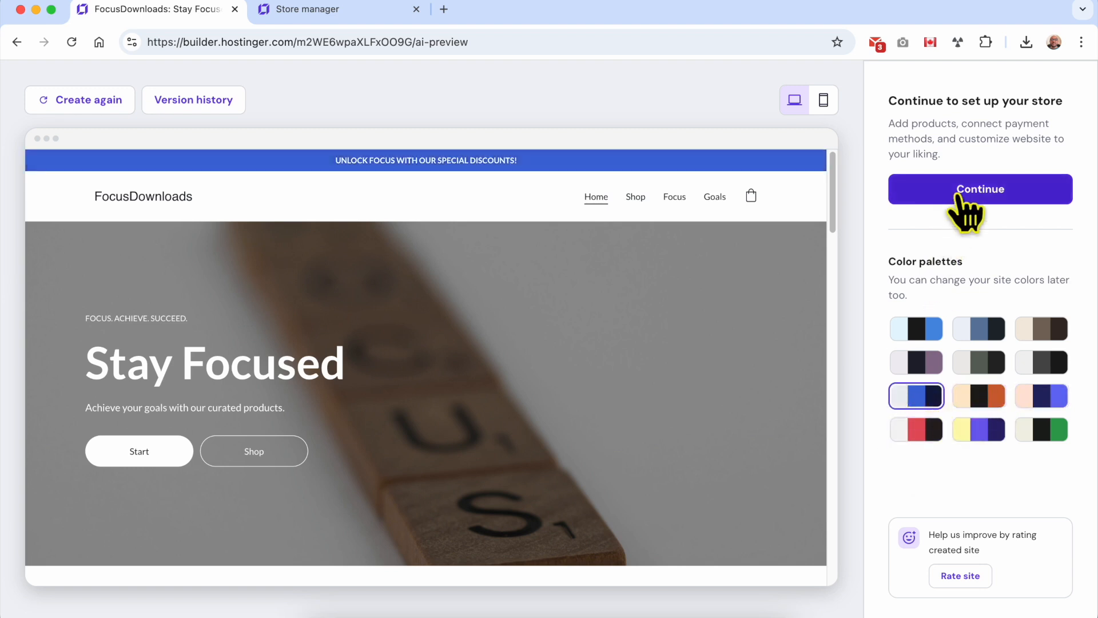
{"action": "left_click", "coordinate": [1036, 191]}
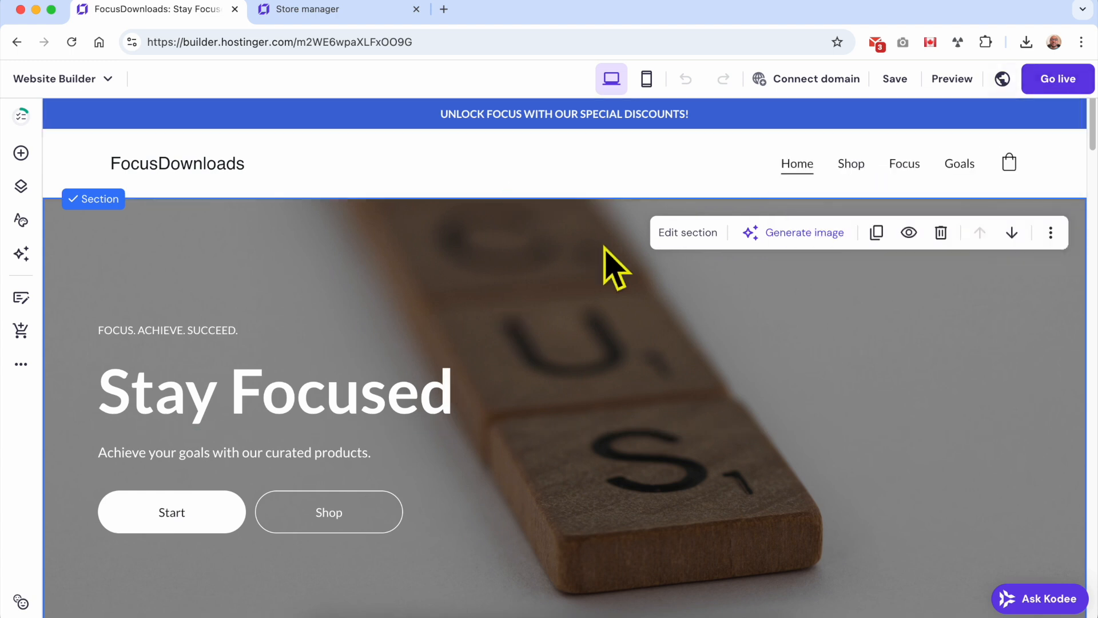
Publish the website and review its live homepage on the temporary domain, from the hero banner through the products and goals sections
{"action": "left_click", "coordinate": [1070, 81]}
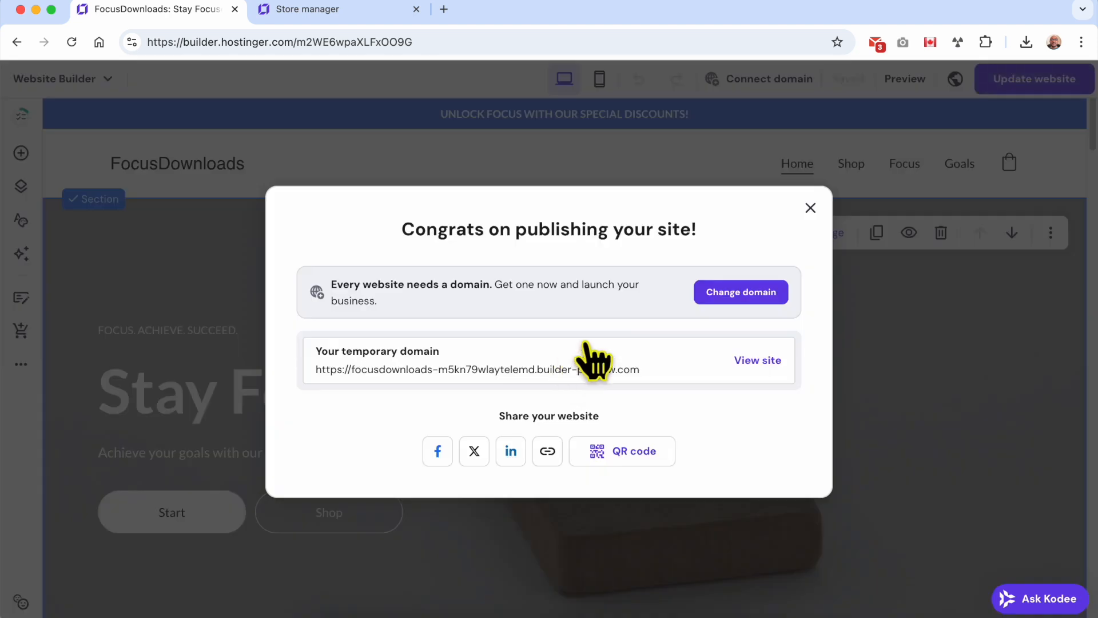
{"action": "left_click", "coordinate": [768, 360]}
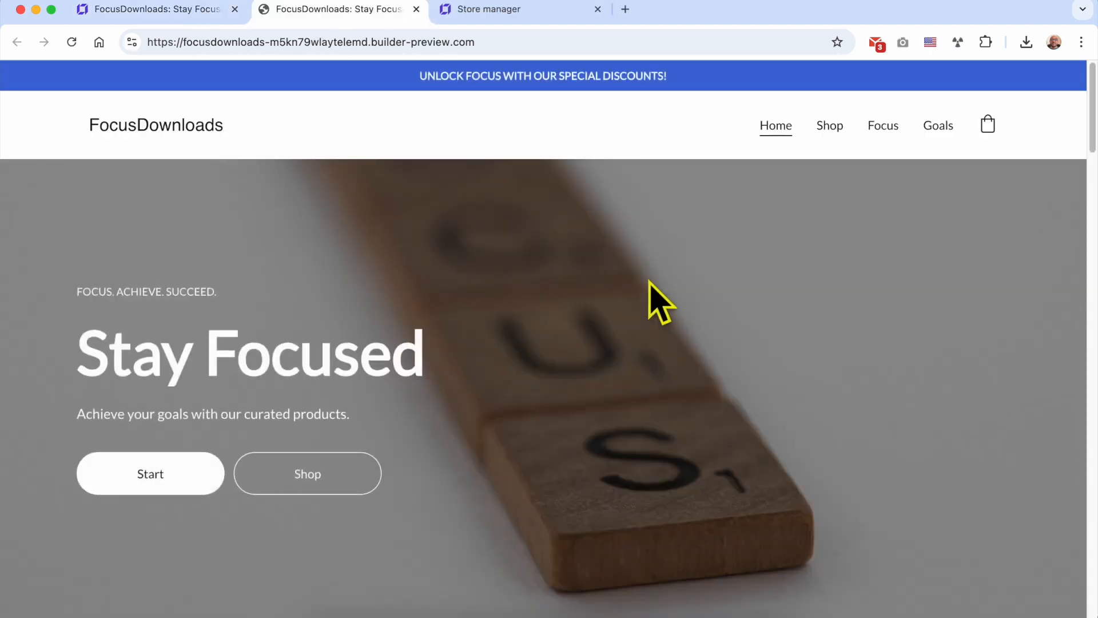
{"action": "scroll", "coordinate": [657, 302], "scroll_direction": "down", "scroll_amount": 20}
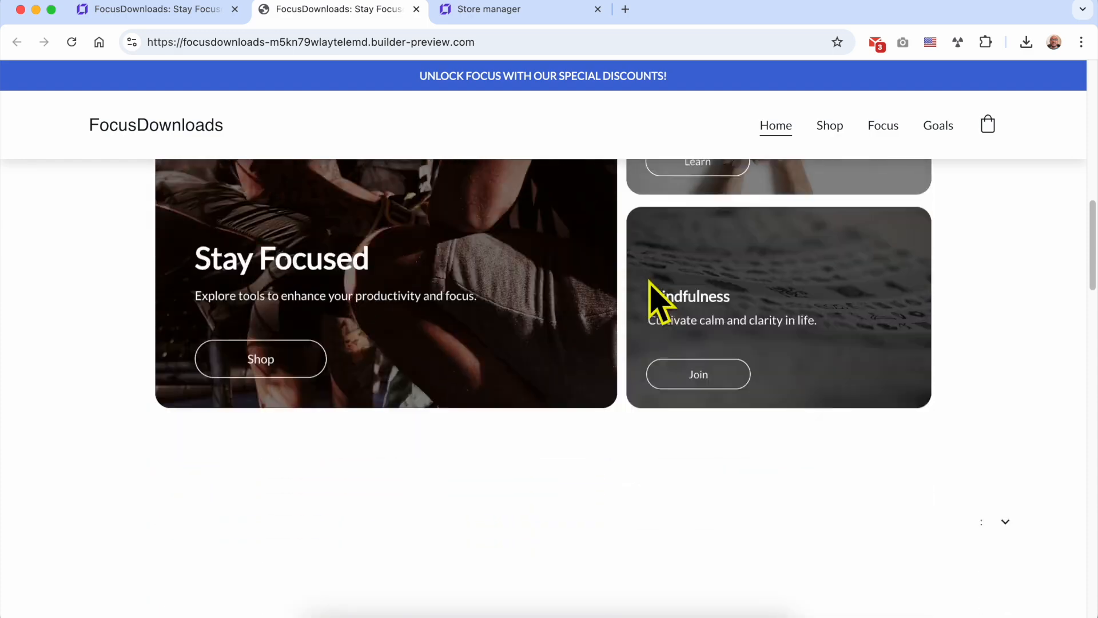
{"action": "scroll", "coordinate": [652, 286], "scroll_direction": "down", "scroll_amount": 18}
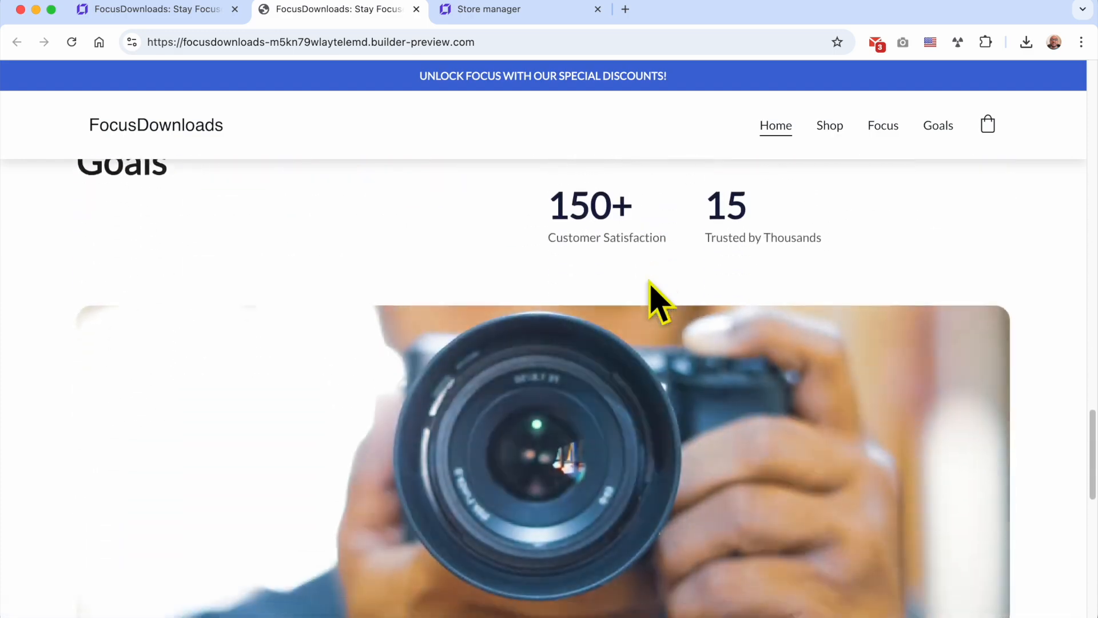
{"action": "scroll", "coordinate": [652, 297], "scroll_direction": "down", "scroll_amount": 5}
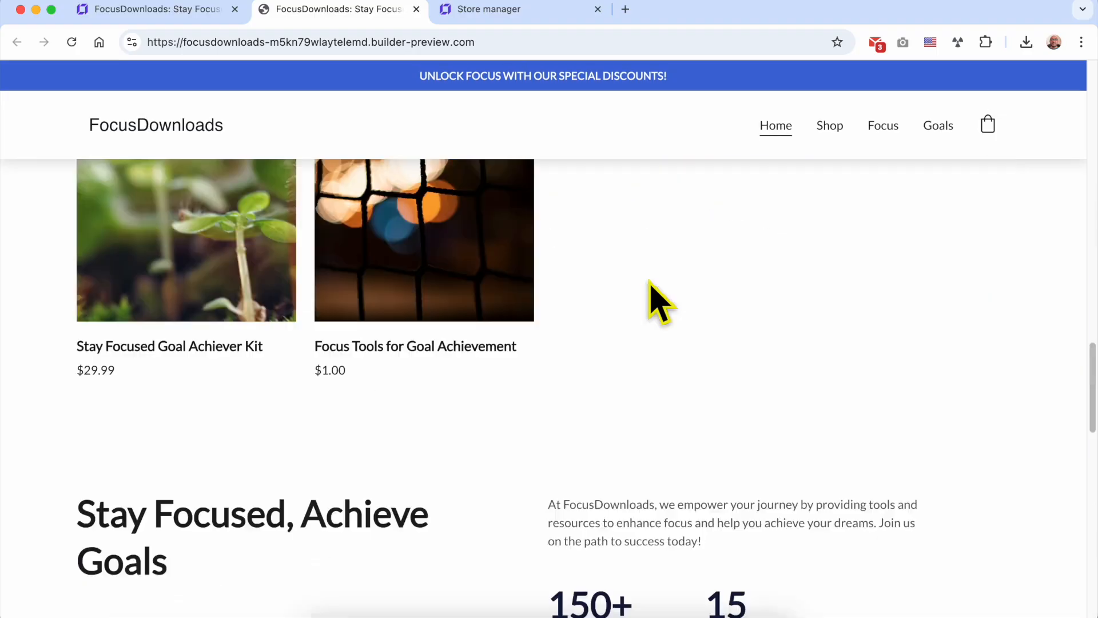
{"action": "scroll", "coordinate": [650, 299], "scroll_direction": "up", "scroll_amount": 10}
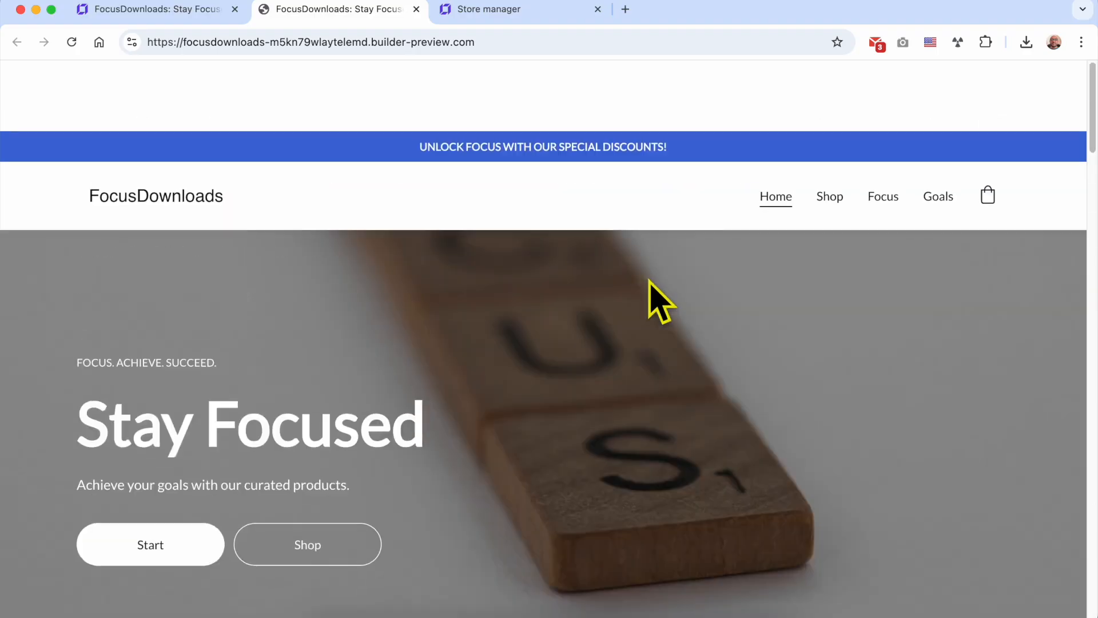
Return to the website editor and open the store management area for FocusDownloads
{"action": "left_click", "coordinate": [172, 10]}
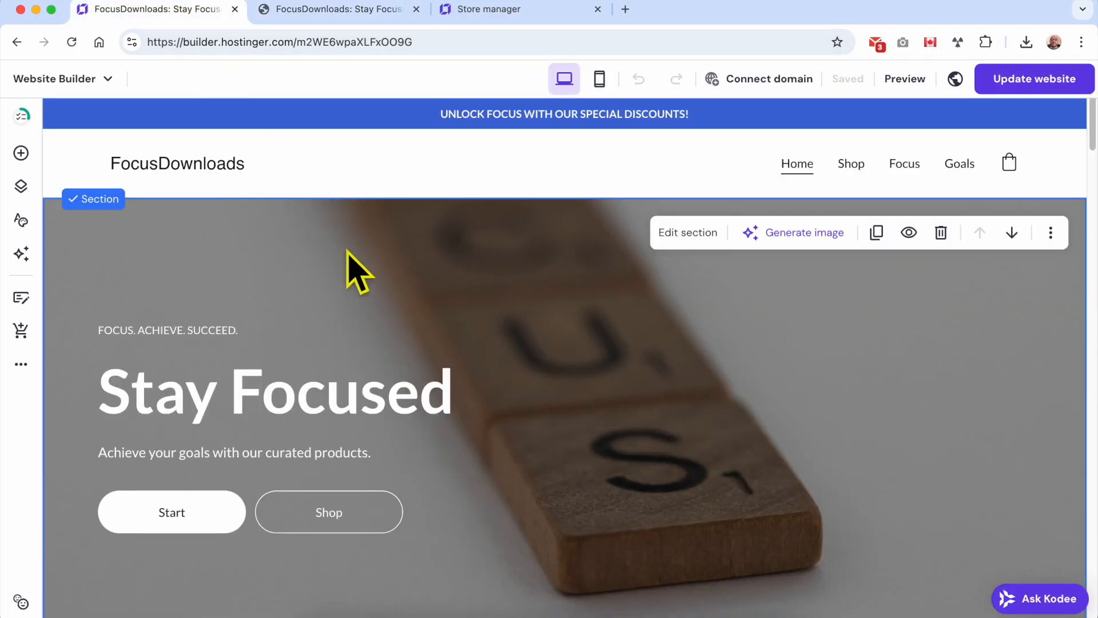
{"action": "left_click", "coordinate": [59, 80]}
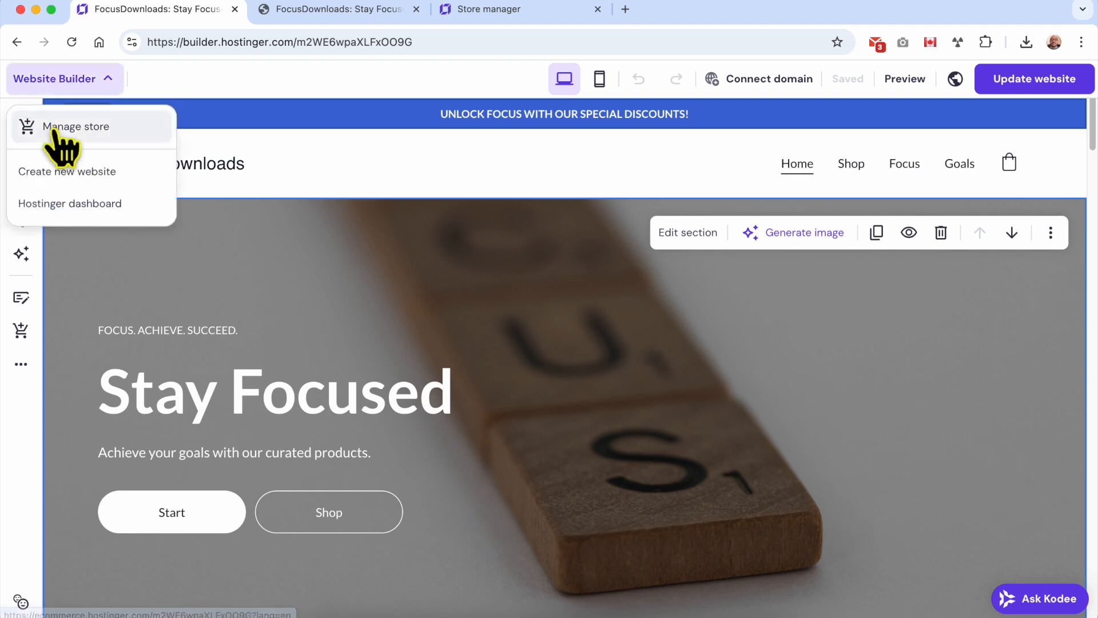
{"action": "left_click", "coordinate": [57, 128]}
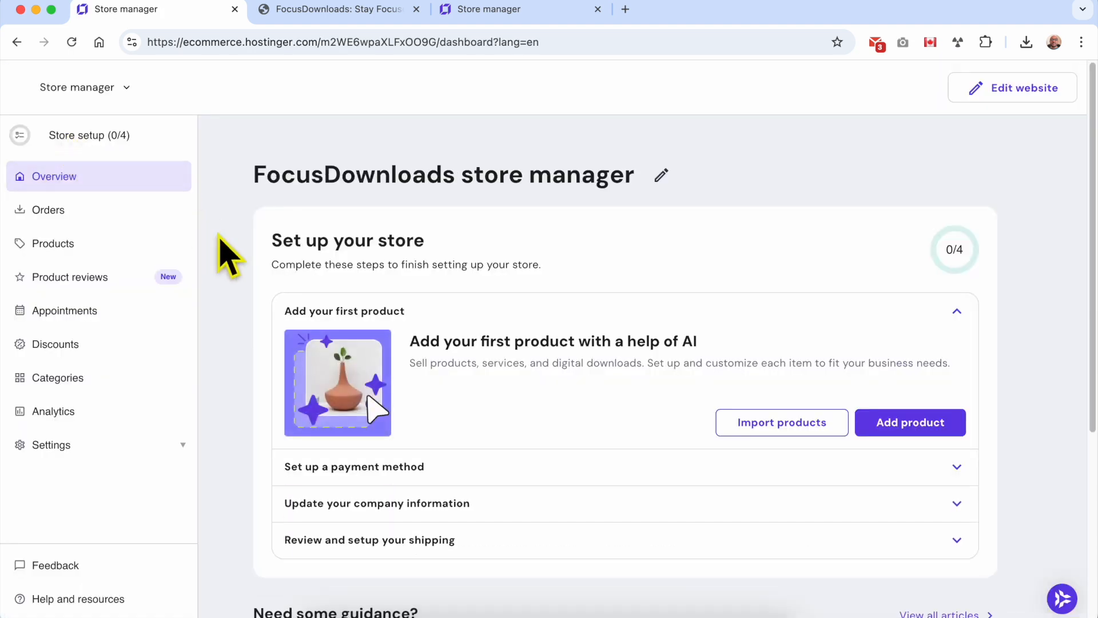
Start adding a new product of the digital product type to the store's product list
{"action": "left_click", "coordinate": [134, 250]}
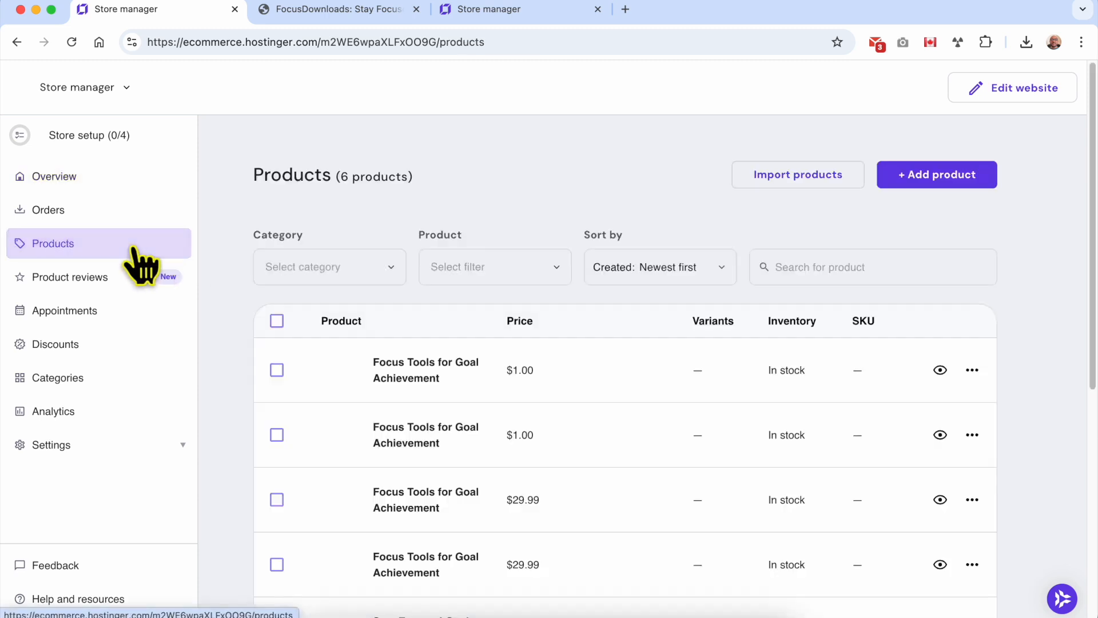
{"action": "left_click", "coordinate": [959, 194]}
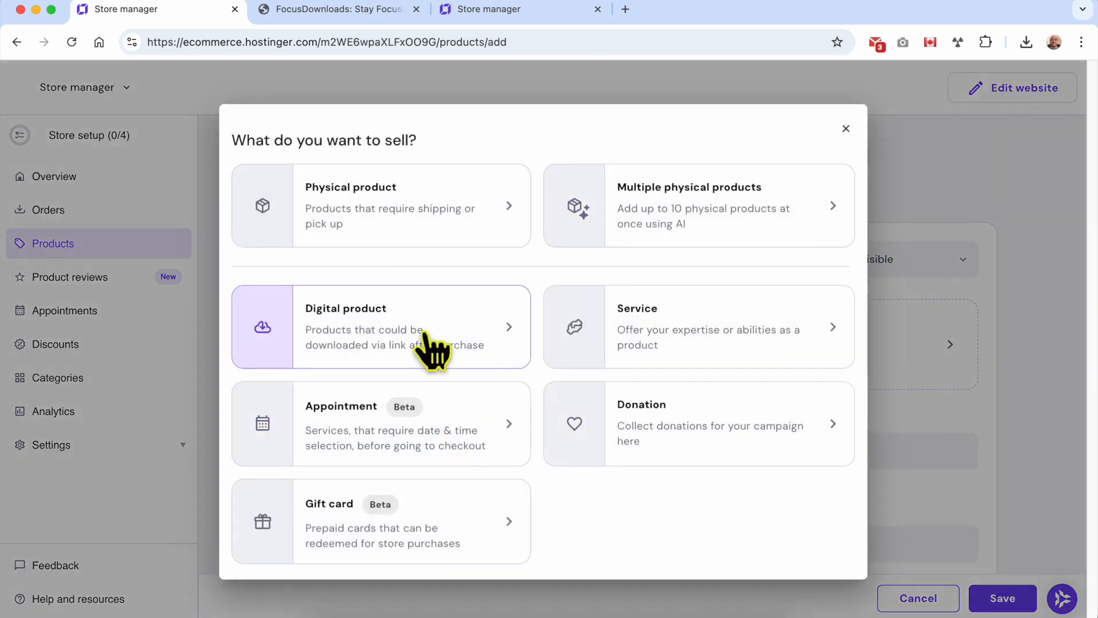
{"action": "left_click", "coordinate": [433, 352]}
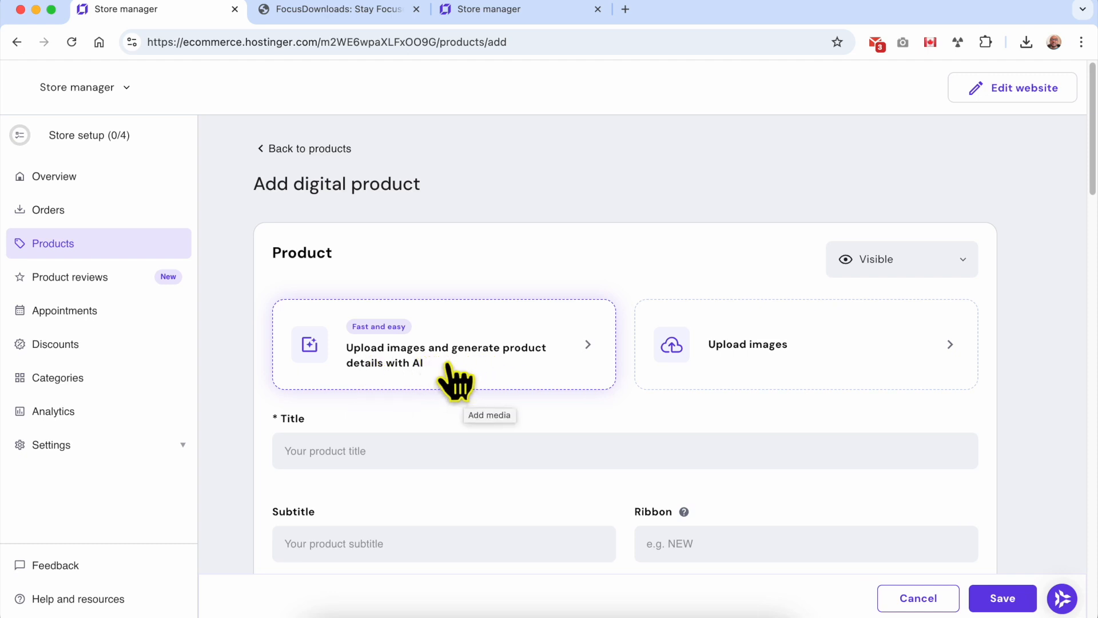
Upload the five images New Project (10).jpg to New Project (14).jpg and generate the product details from them with AI
{"action": "left_click", "coordinate": [490, 378]}
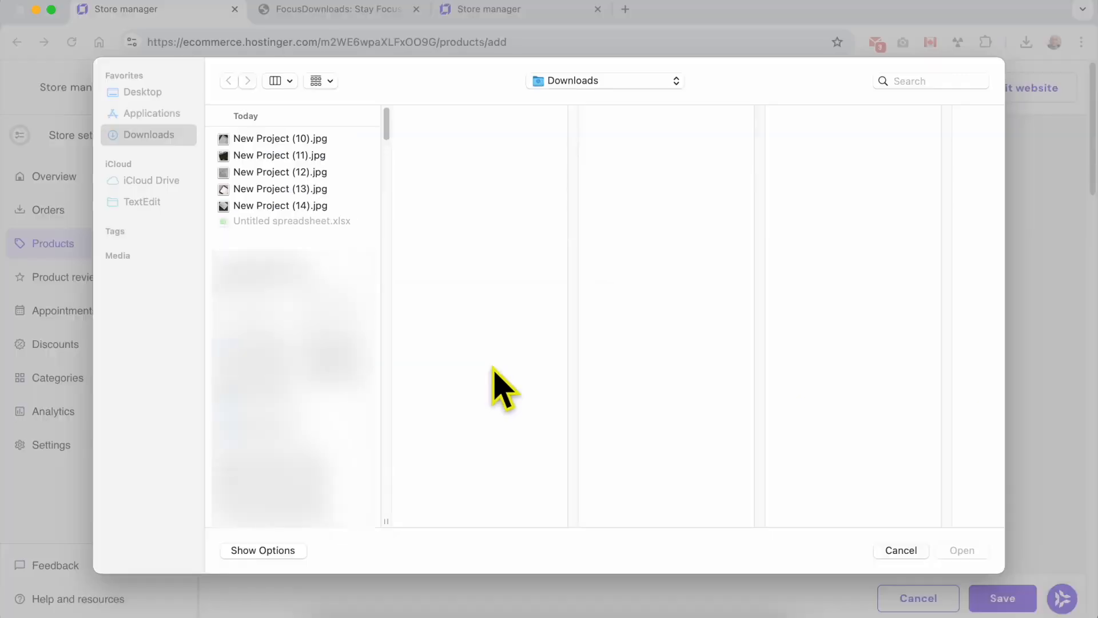
{"action": "left_click", "coordinate": [326, 141]}
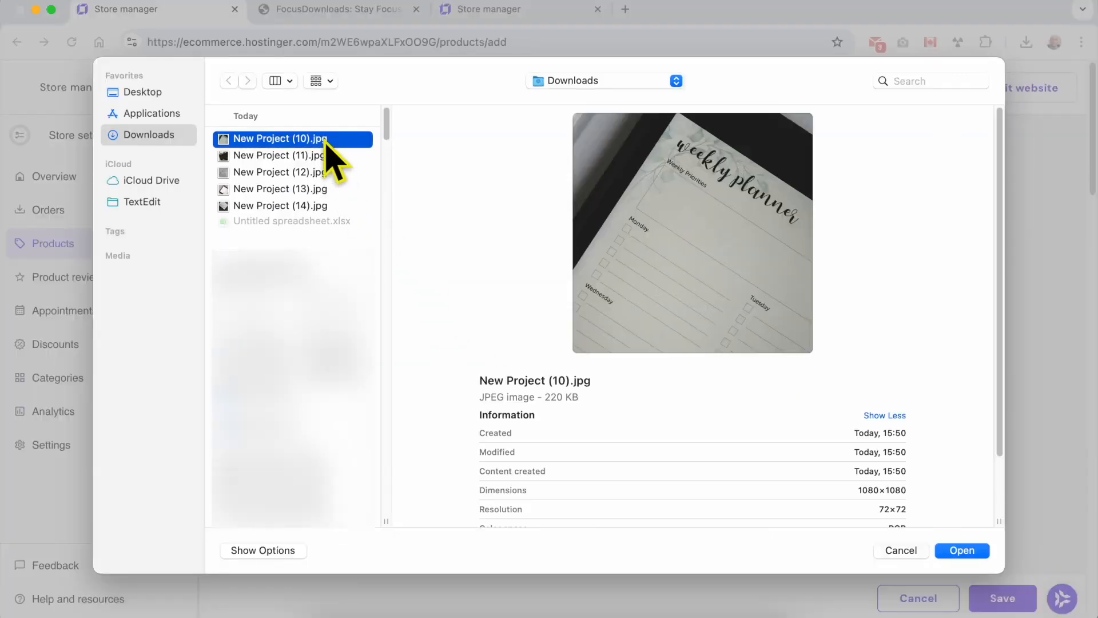
{"action": "key", "text": "Down"}
{"action": "key", "text": "Down"}
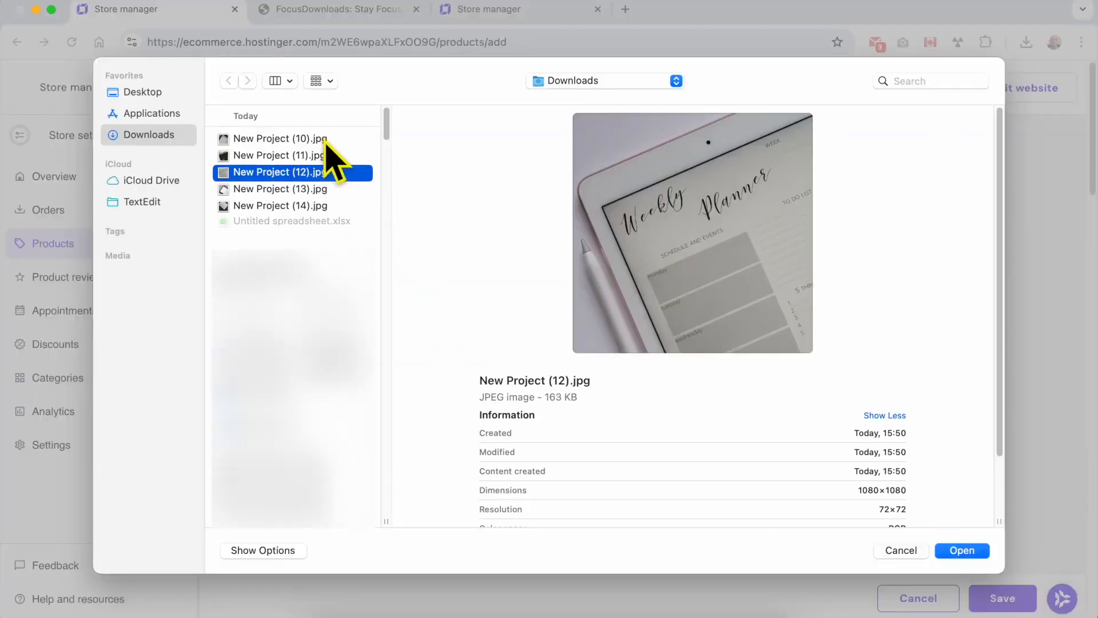
{"action": "key", "text": "Down"}
{"action": "key", "text": "Down"}
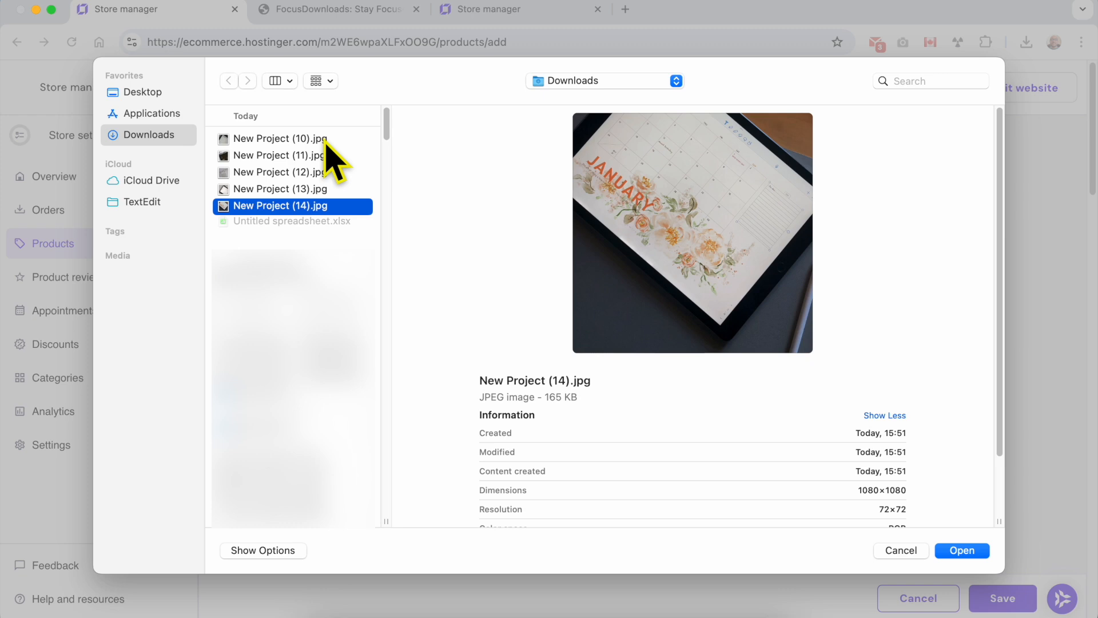
{"action": "key", "text": "shift+Up"}
{"action": "key", "text": "shift+Up"}
{"action": "key", "text": "shift+Up"}
{"action": "key", "text": "shift+Up"}
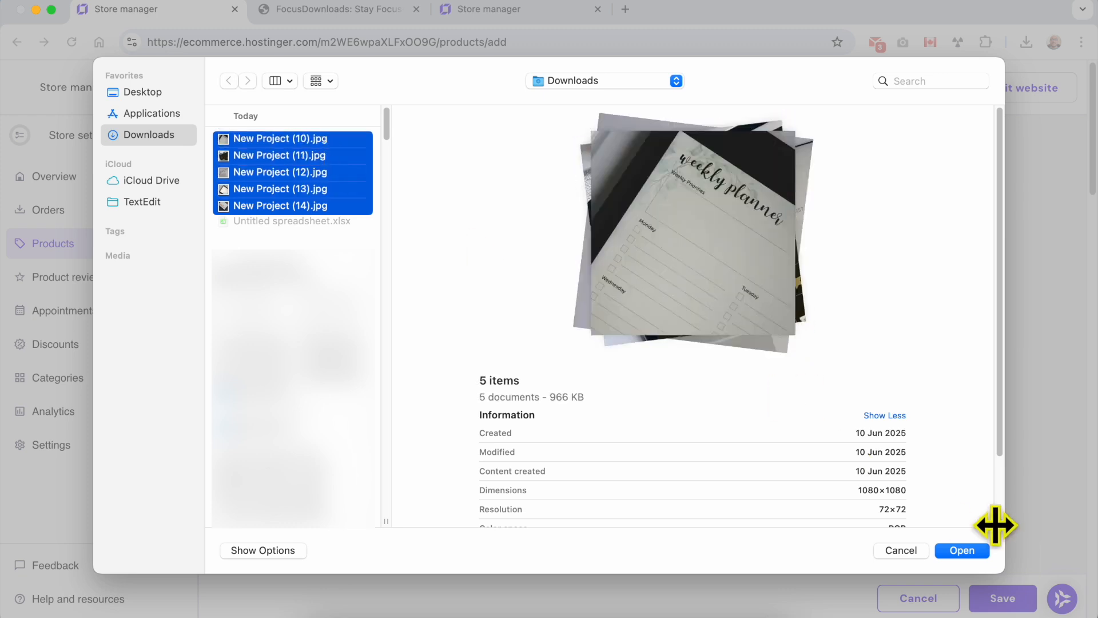
{"action": "left_click", "coordinate": [970, 552]}
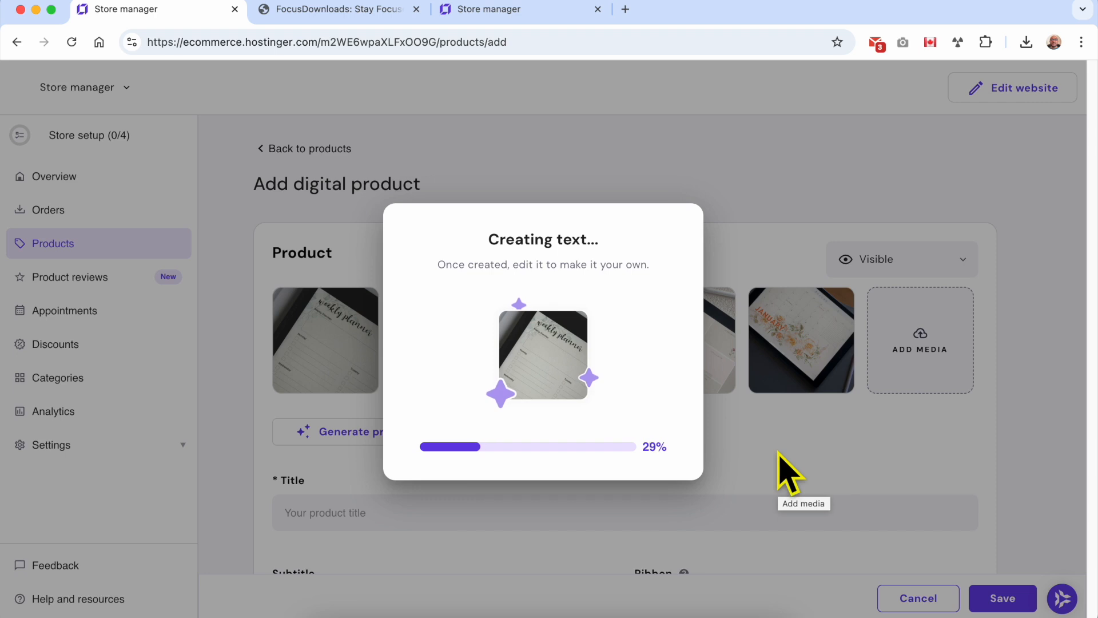
Examine the AI-generated title, subtitle, ribbon and description of the new digital product
{"action": "triple_click", "coordinate": [531, 240]}
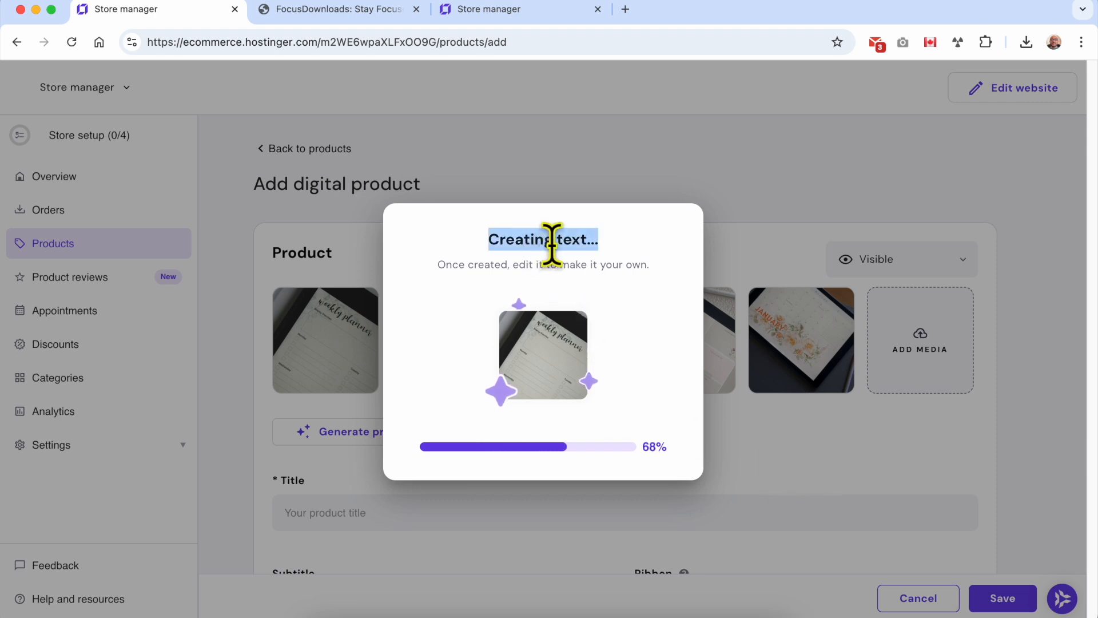
{"action": "scroll", "coordinate": [552, 243], "scroll_direction": "down", "scroll_amount": 6}
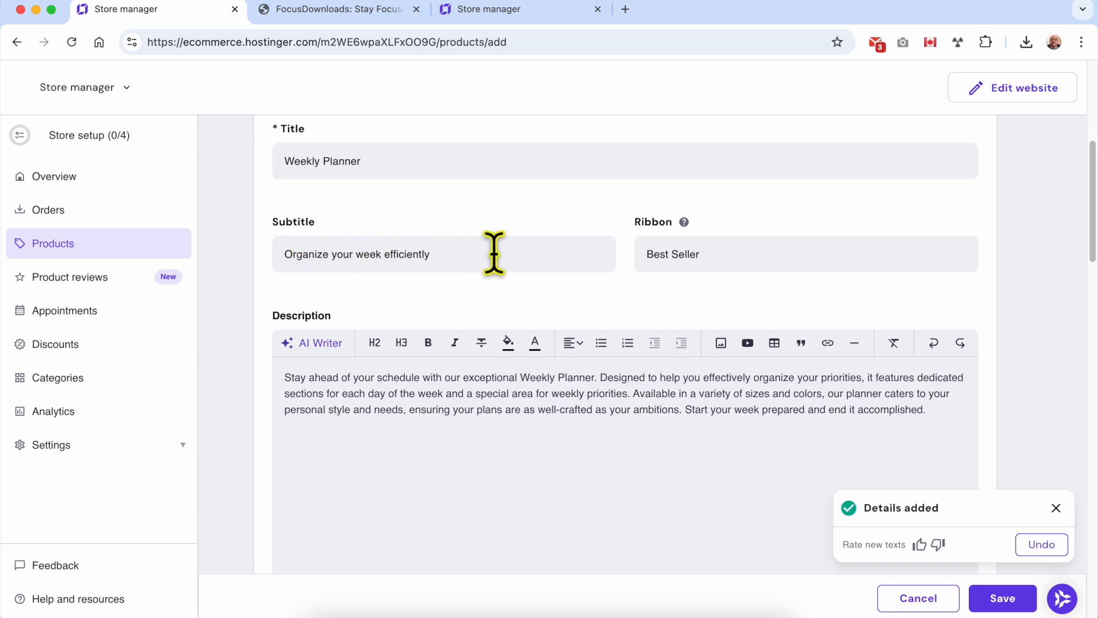
{"action": "triple_click", "coordinate": [332, 387]}
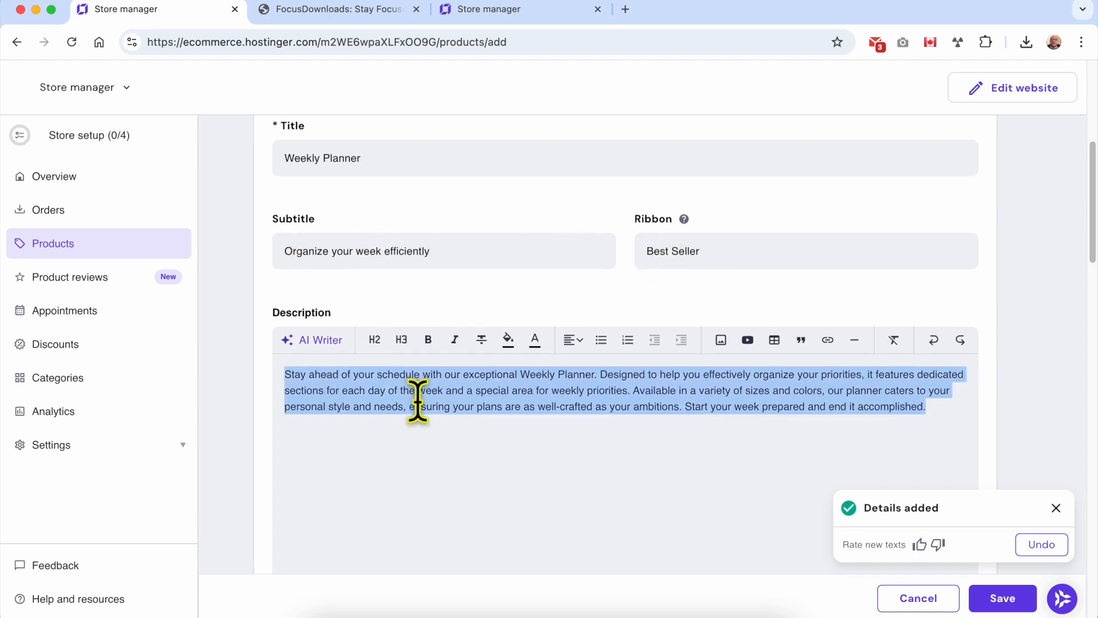
{"action": "left_click", "coordinate": [416, 392]}
{"action": "scroll", "coordinate": [422, 167], "scroll_direction": "up", "scroll_amount": 1}
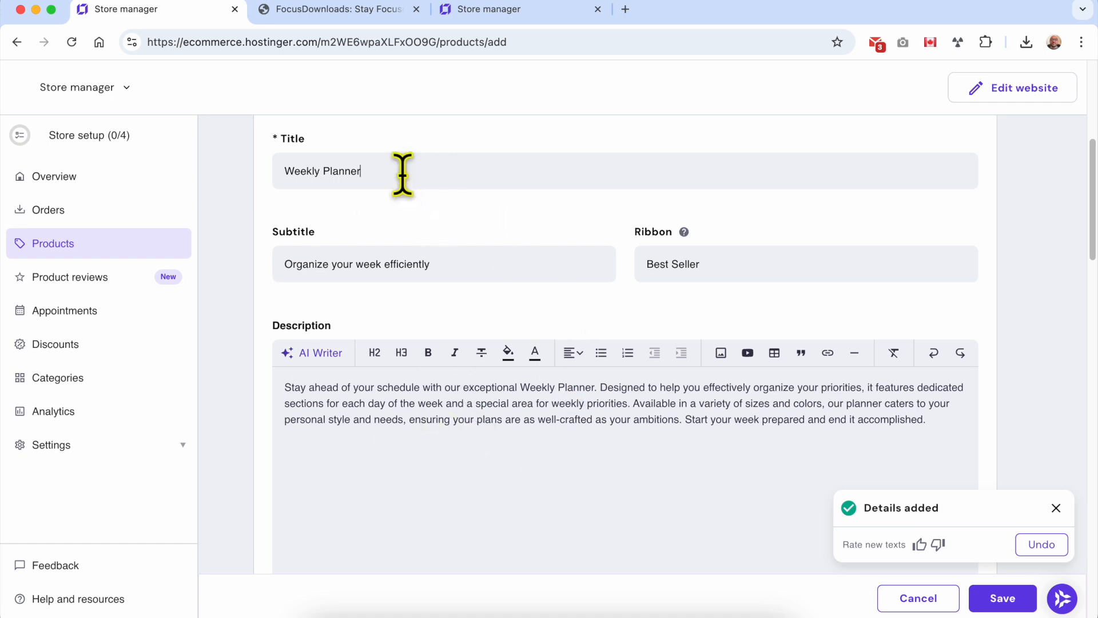
{"action": "scroll", "coordinate": [497, 242], "scroll_direction": "down", "scroll_amount": 3}
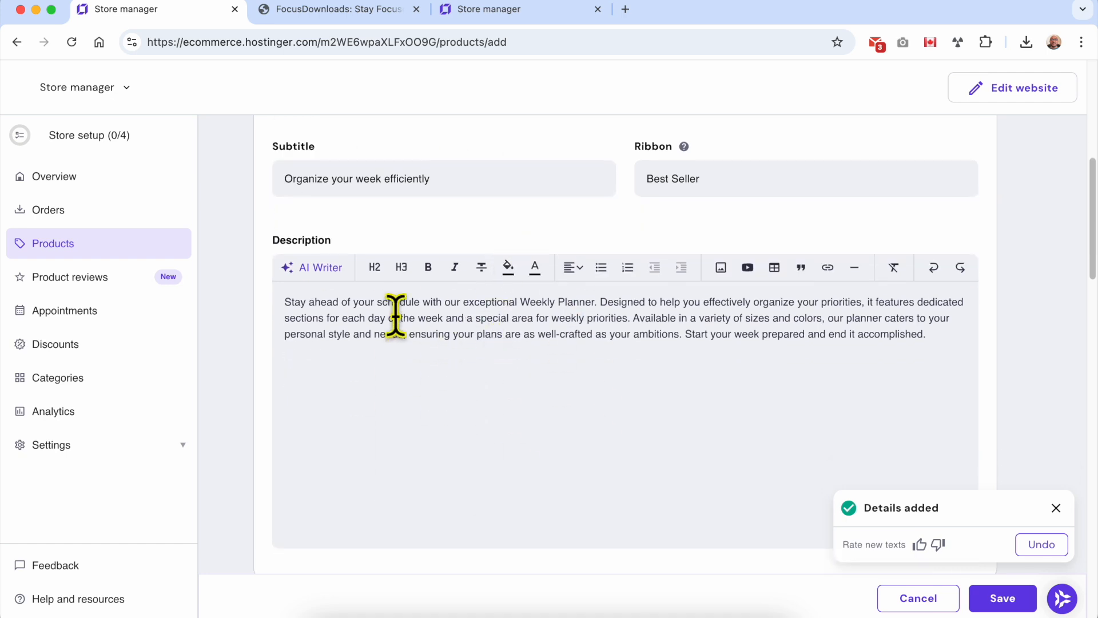
{"action": "scroll", "coordinate": [292, 301], "scroll_direction": "up", "scroll_amount": 1}
{"action": "triple_click", "coordinate": [290, 343]}
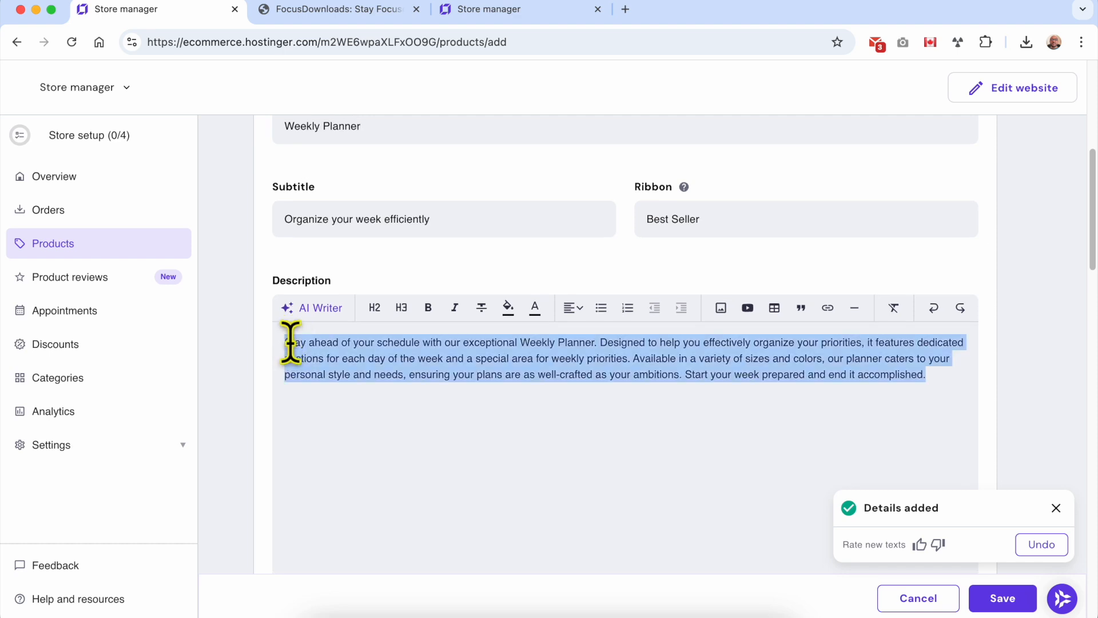
{"action": "left_click", "coordinate": [475, 401]}
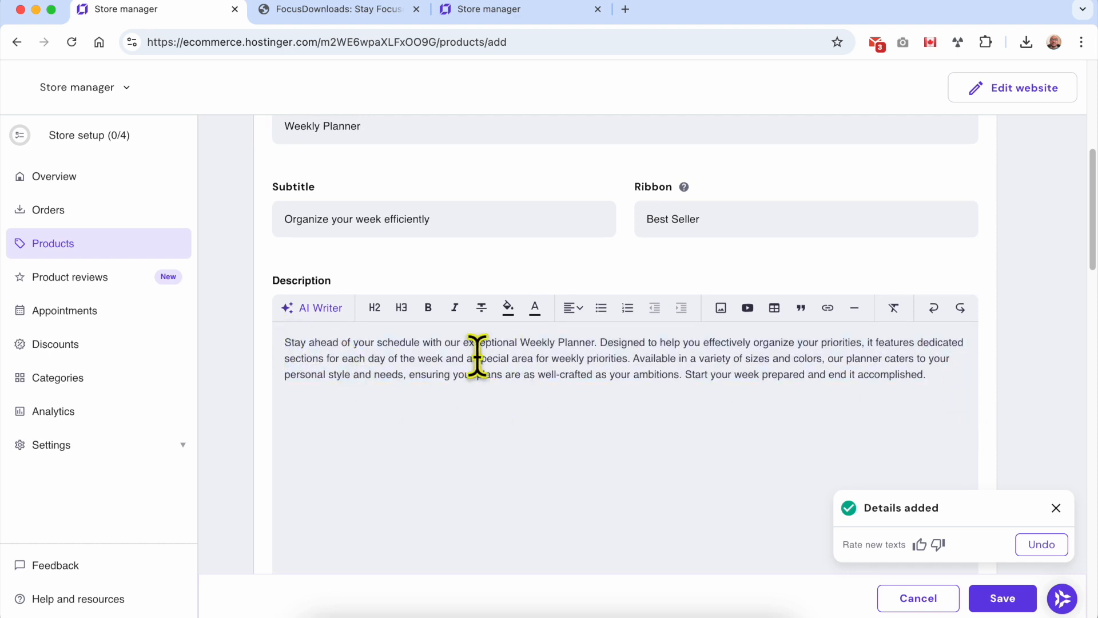
Add the line "BIG TITLE" above the product description text and format it as an H2 heading
{"action": "left_click", "coordinate": [284, 343]}
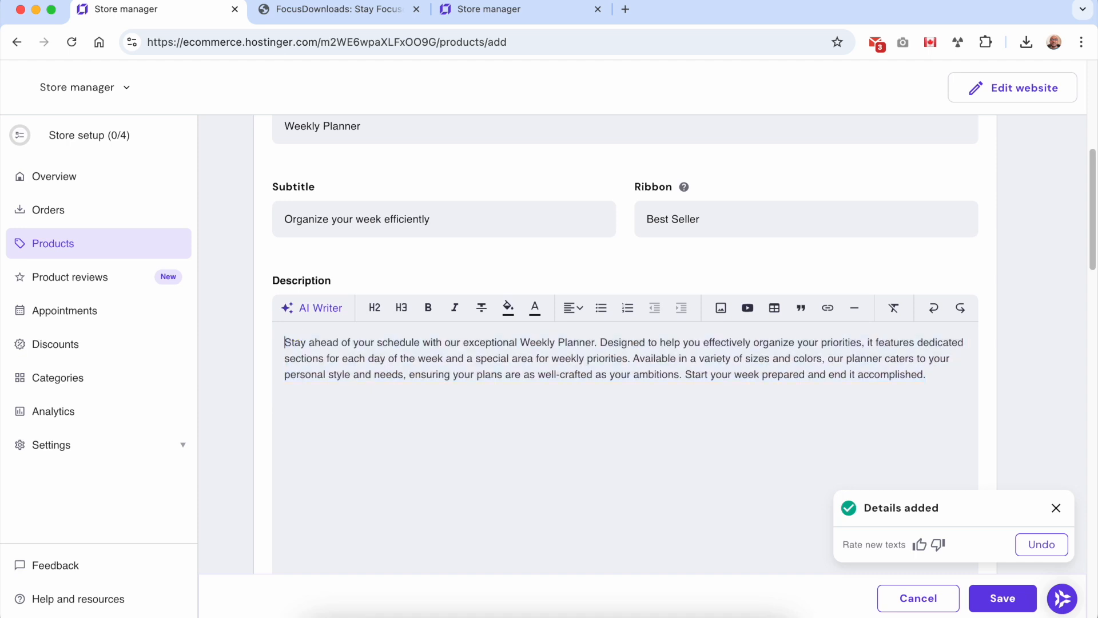
{"action": "type", "text": "BIG TITLE"}
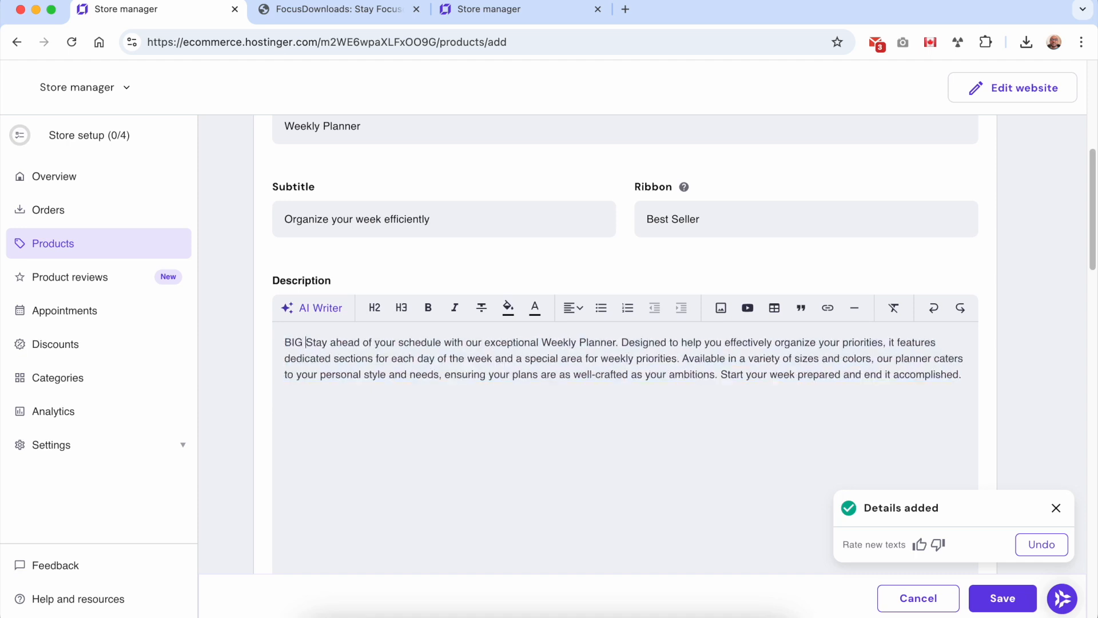
{"action": "key", "text": "Return"}
{"action": "left_click_drag", "start_coordinate": [284, 342], "coordinate": [337, 342]}
{"action": "left_click", "coordinate": [375, 308]}
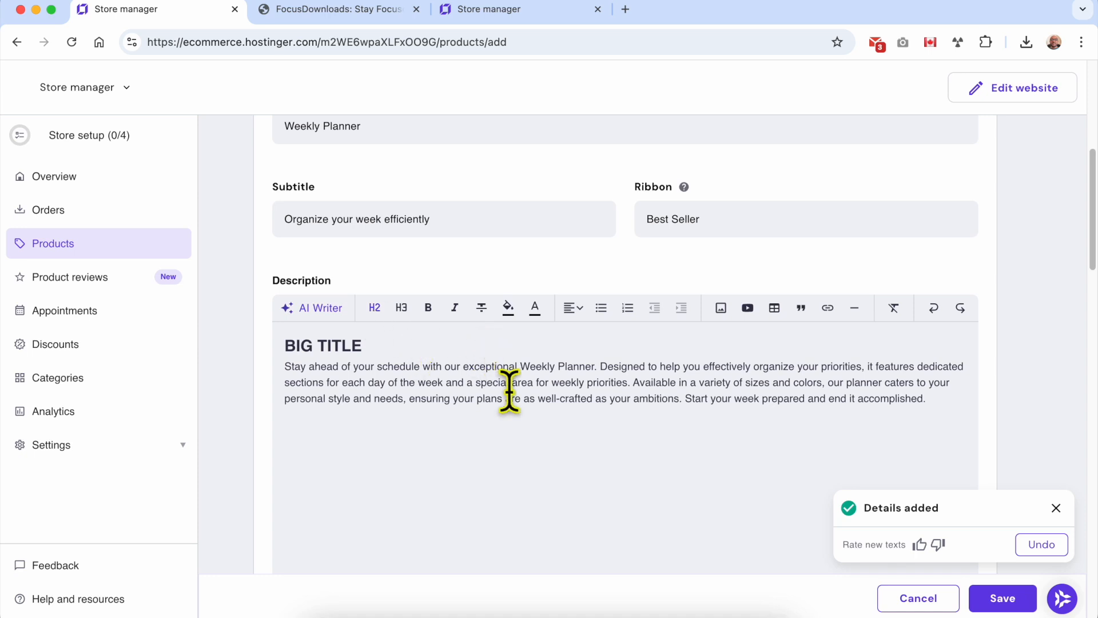
{"action": "left_click", "coordinate": [748, 311]}
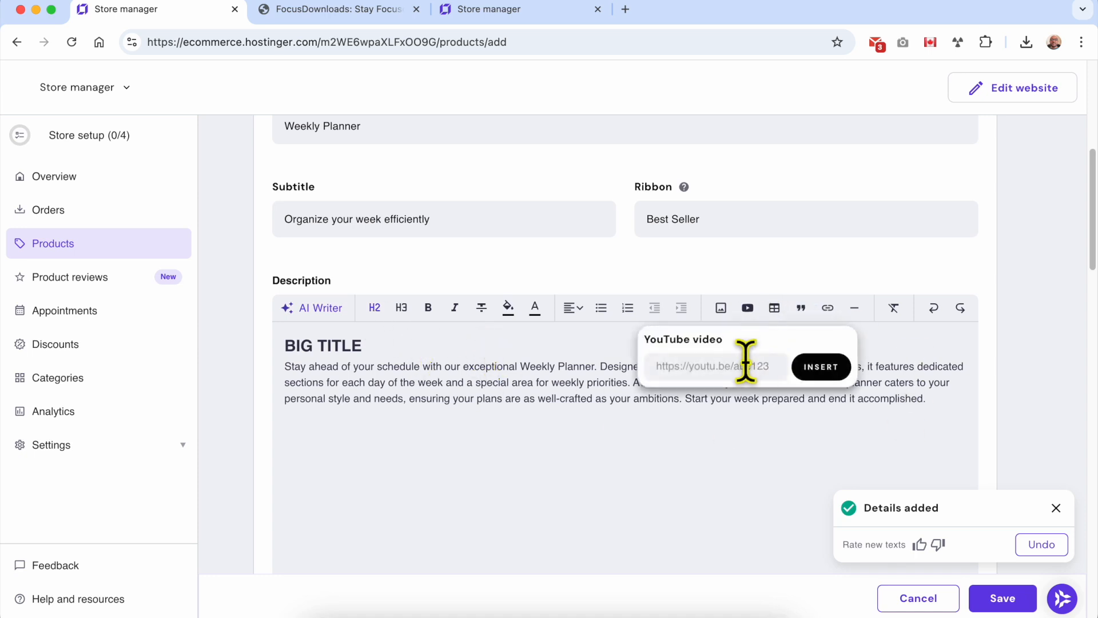
{"action": "left_click", "coordinate": [728, 363]}
{"action": "type", "text": "https://www.youtube.com/watch?v=0_gqRxIlkXo"}
{"action": "left_click", "coordinate": [820, 369]}
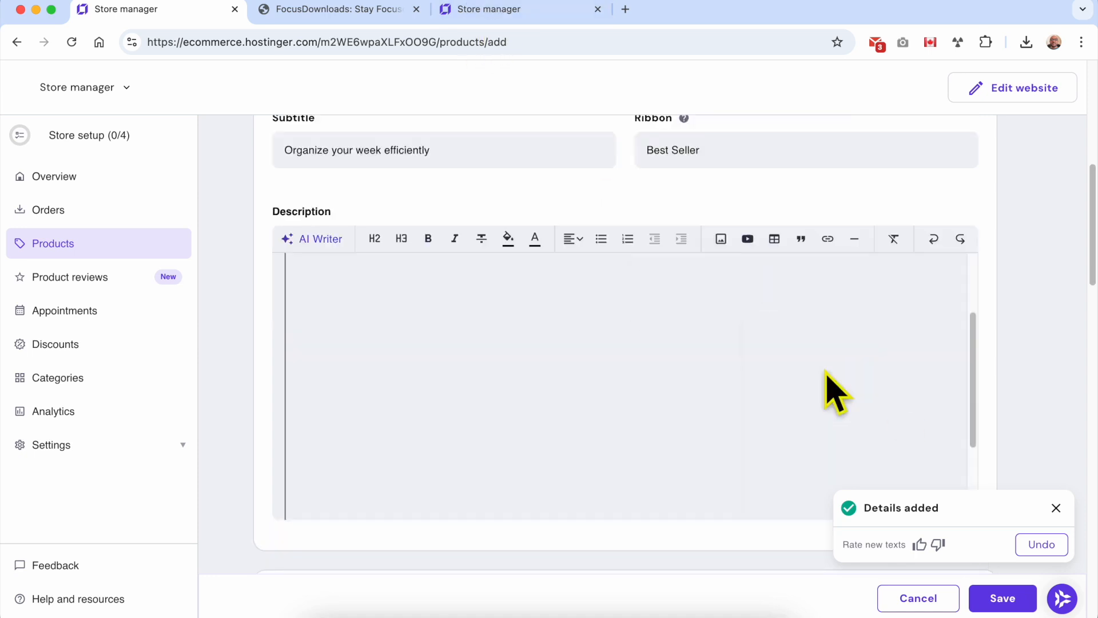
Move the paragraph about the Weekly Planner from above the YouTube video to below it in the product description
{"action": "scroll", "coordinate": [812, 407], "scroll_direction": "up", "scroll_amount": 5}
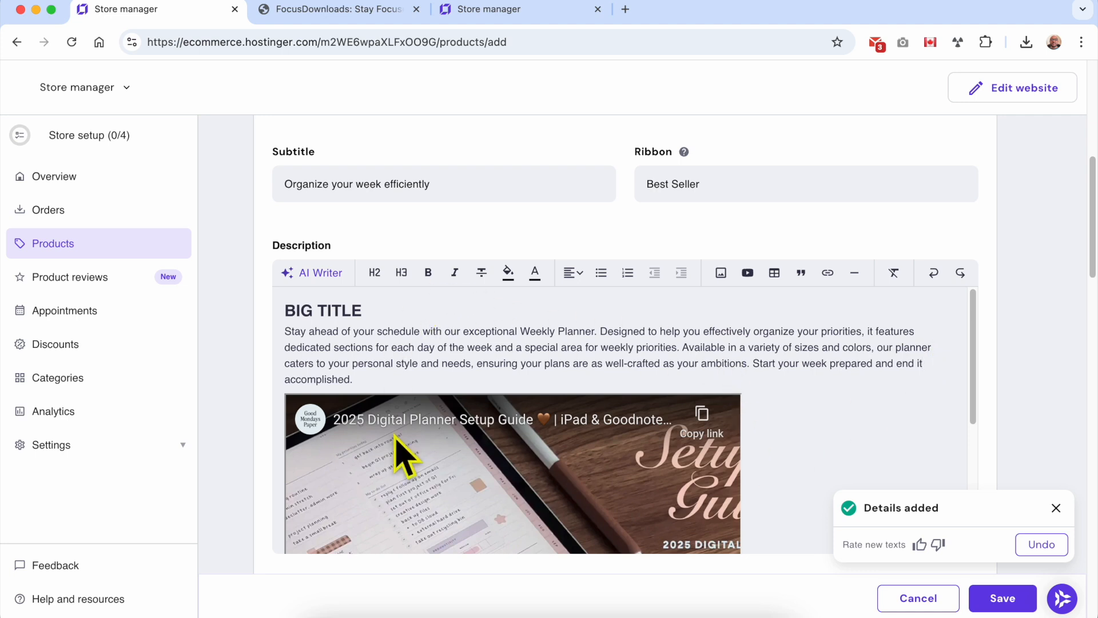
{"action": "triple_click", "coordinate": [395, 332]}
{"action": "key", "text": "BackSpace"}
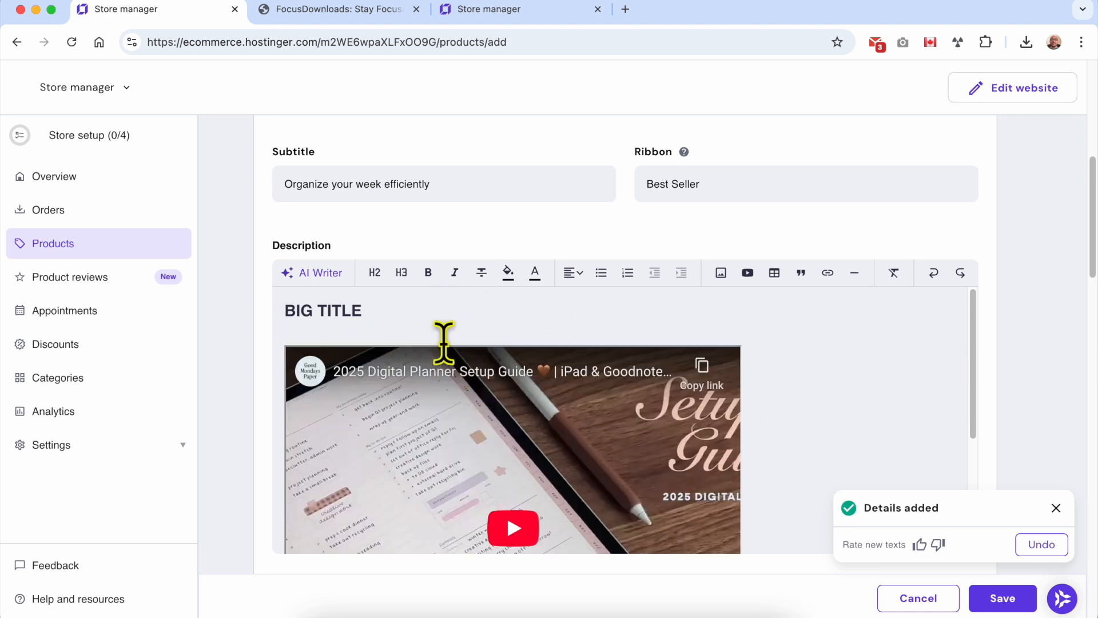
{"action": "key", "text": "BackSpace"}
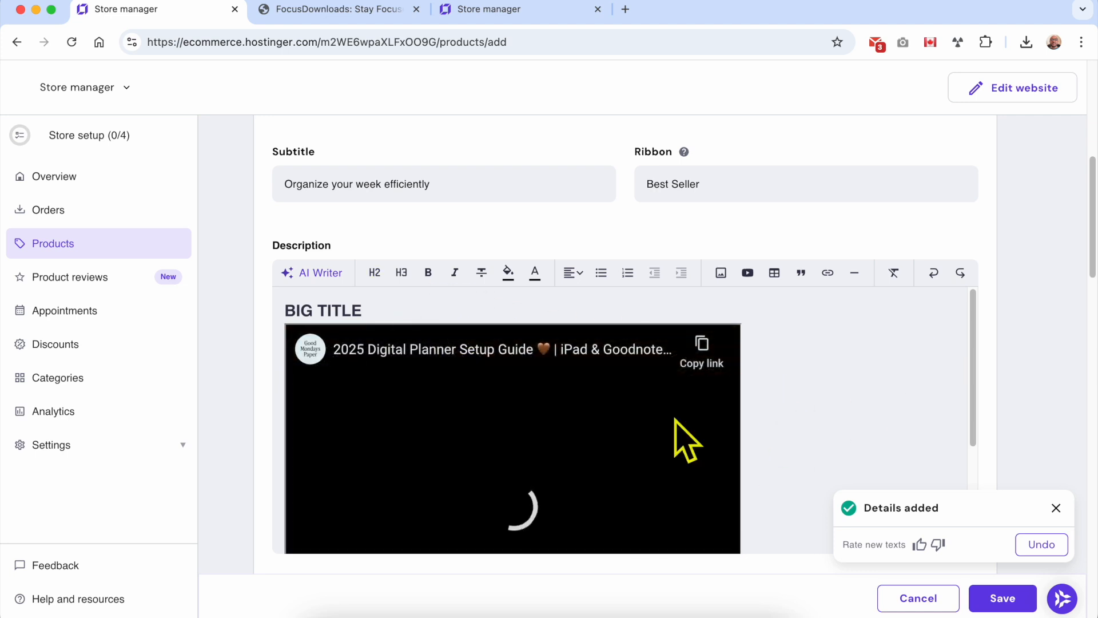
{"action": "scroll", "coordinate": [772, 436], "scroll_direction": "down", "scroll_amount": 3}
{"action": "key", "text": "super+z"}
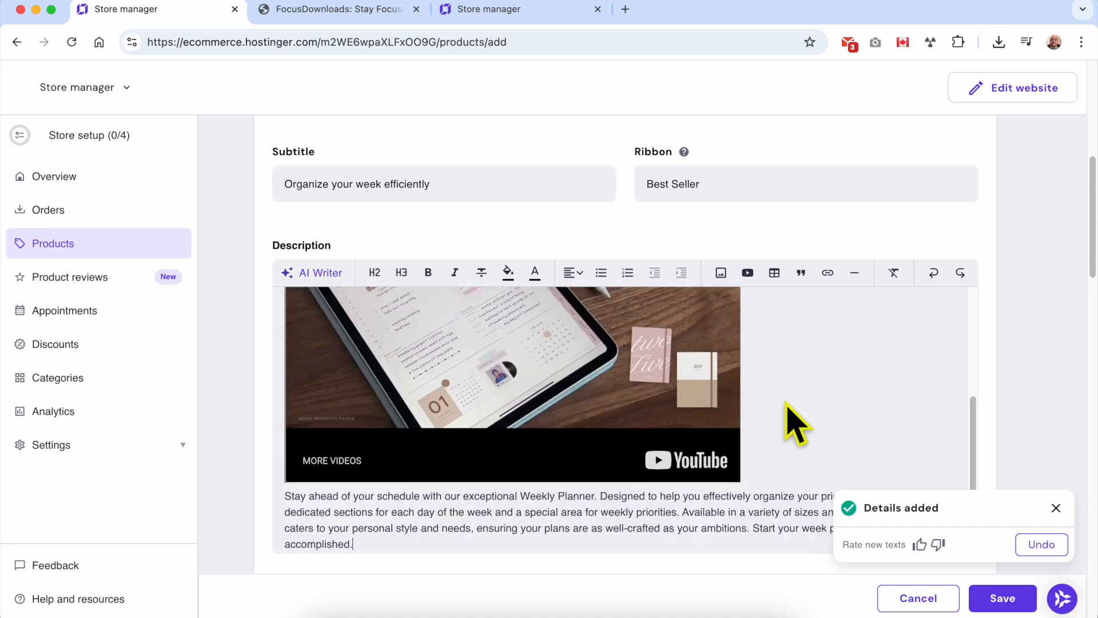
Insert the image New Project (14).jpg on a new line beneath the description paragraph
{"action": "key", "text": "Return"}
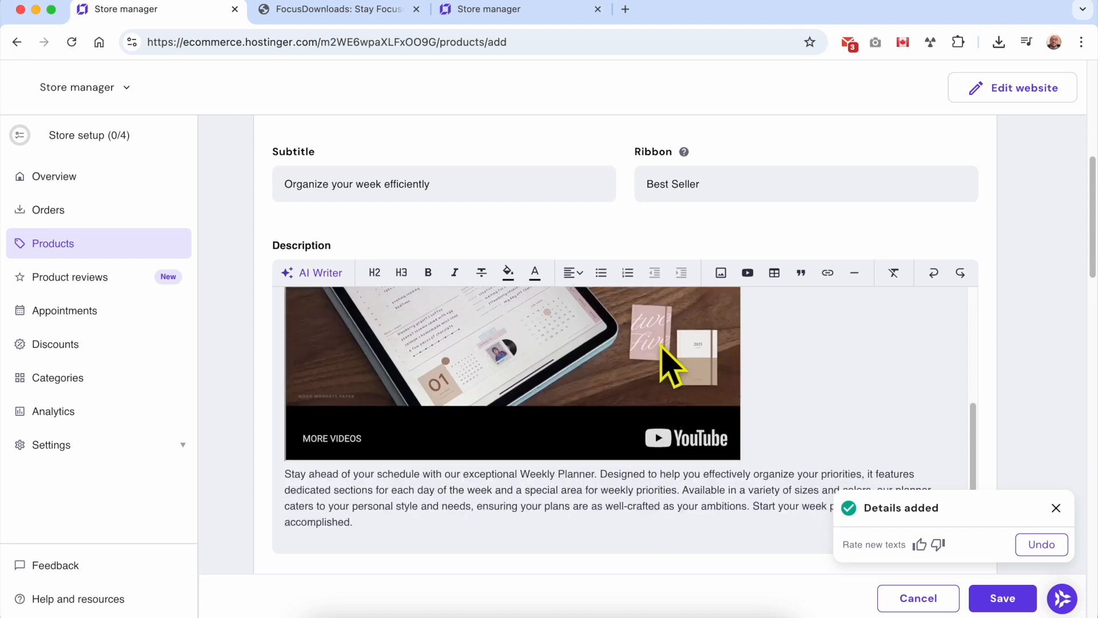
{"action": "left_click", "coordinate": [720, 273]}
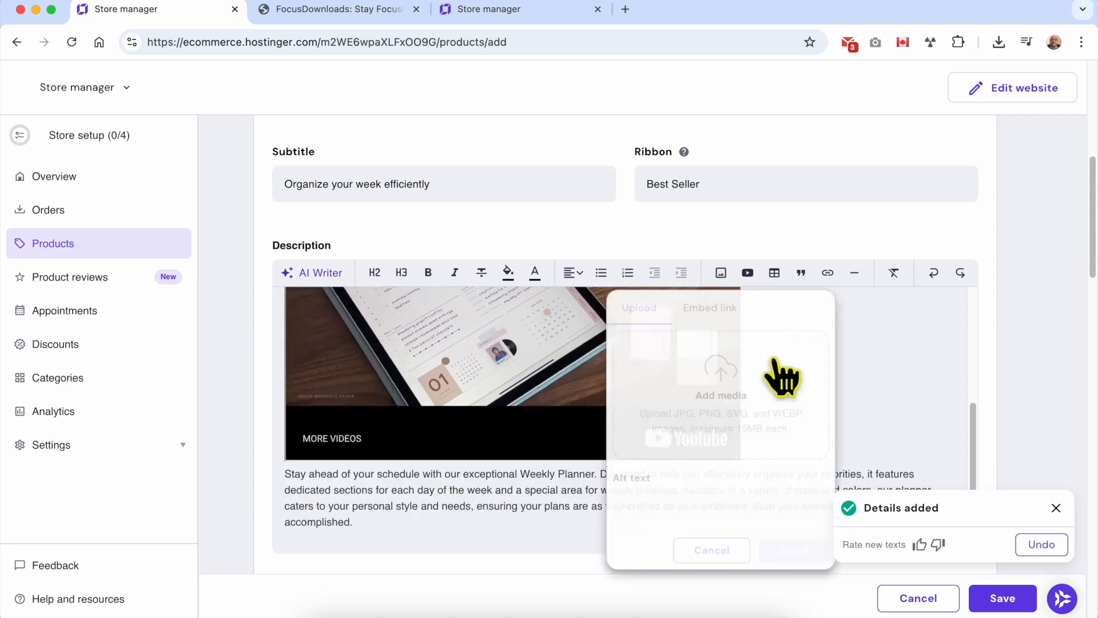
{"action": "left_click", "coordinate": [696, 381]}
{"action": "left_click", "coordinate": [320, 172]}
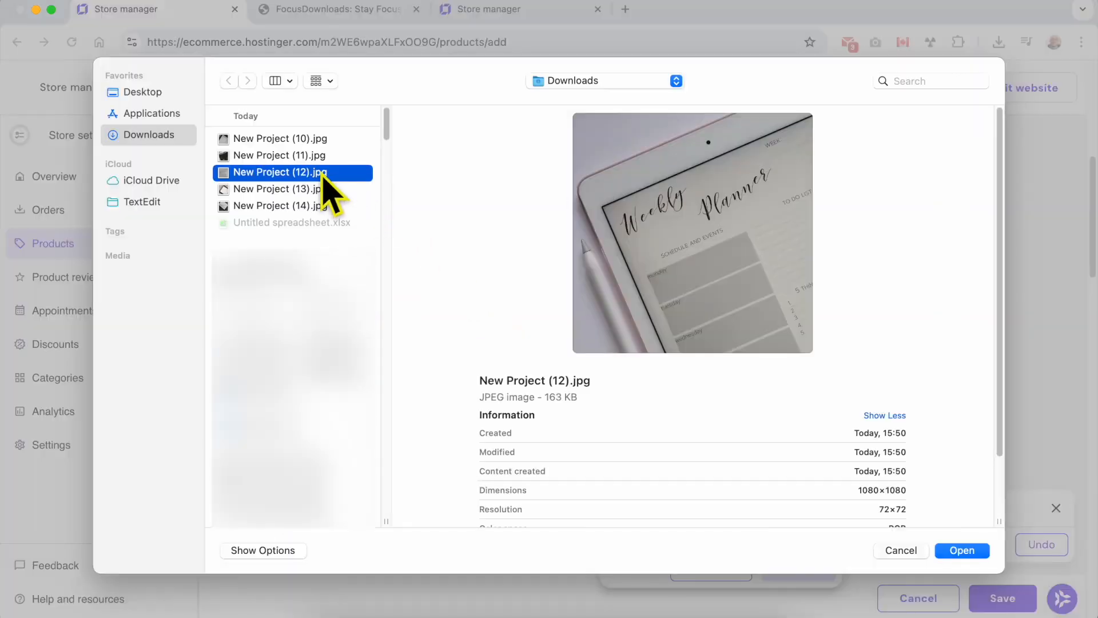
{"action": "left_click", "coordinate": [314, 194]}
{"action": "left_click", "coordinate": [313, 206]}
{"action": "double_click", "coordinate": [318, 207]}
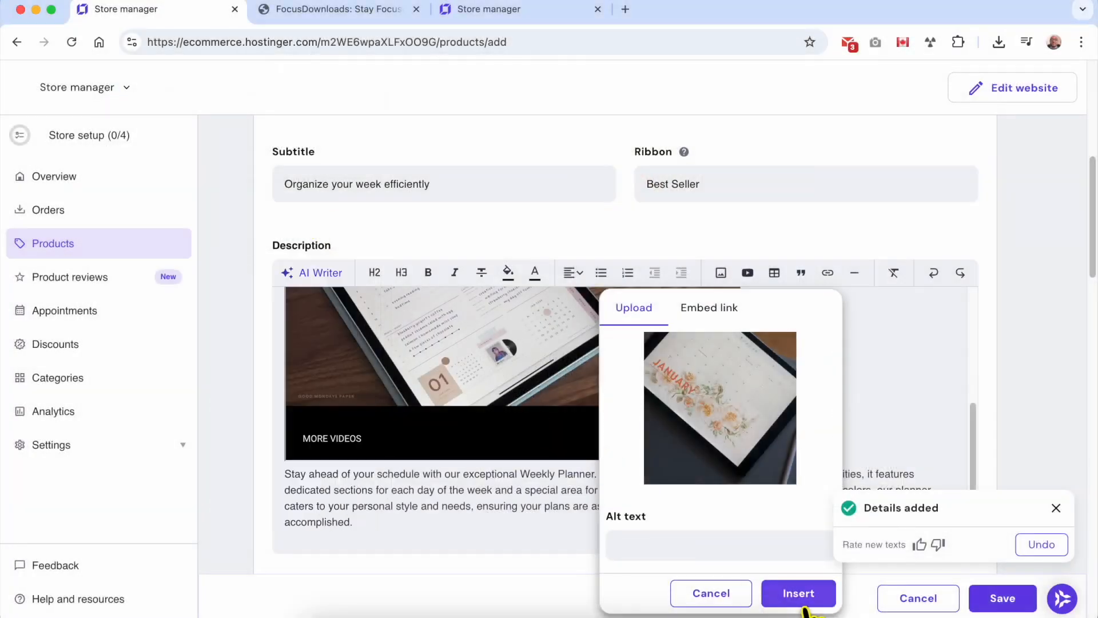
{"action": "left_click", "coordinate": [811, 594]}
{"action": "scroll", "coordinate": [521, 492], "scroll_direction": "down", "scroll_amount": 3}
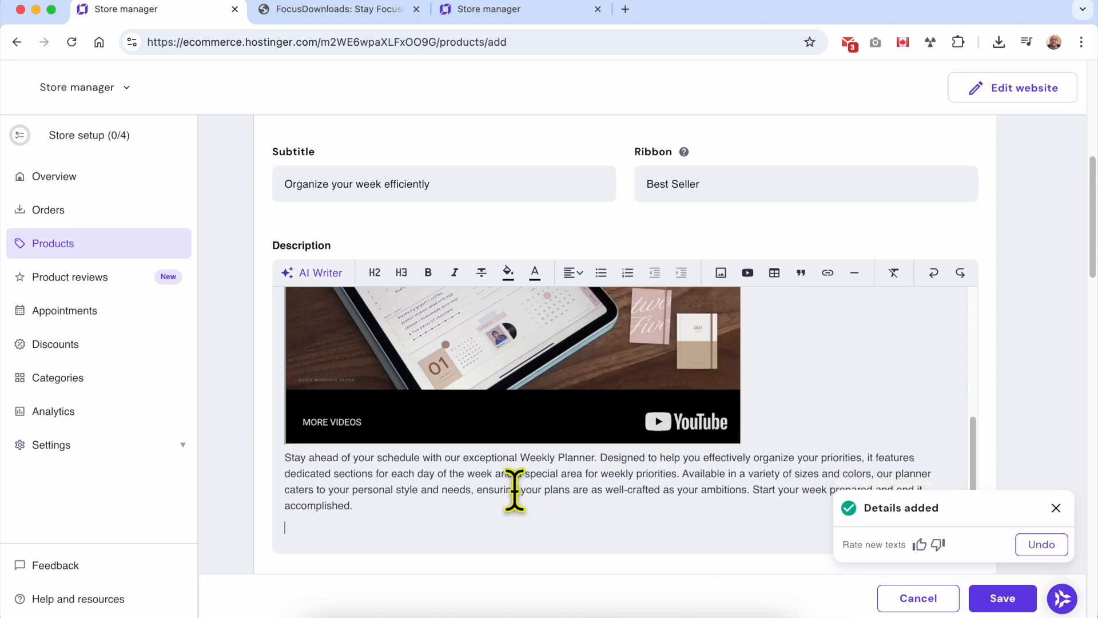
{"action": "scroll", "coordinate": [517, 504], "scroll_direction": "down", "scroll_amount": 5}
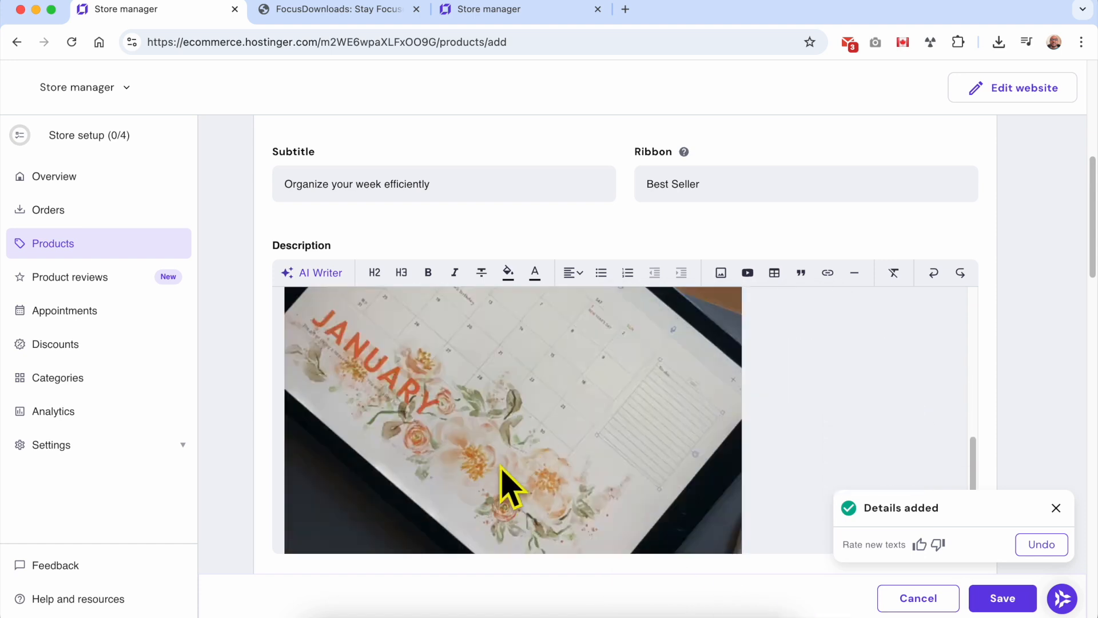
{"action": "scroll", "coordinate": [492, 457], "scroll_direction": "down", "scroll_amount": 3}
Replace the description heading "BIG TITLE" with "CHECK MY DIGITAL PLANNER SETUP GUIDE" and dismiss the details notification
{"action": "scroll", "coordinate": [541, 437], "scroll_direction": "up", "scroll_amount": 10}
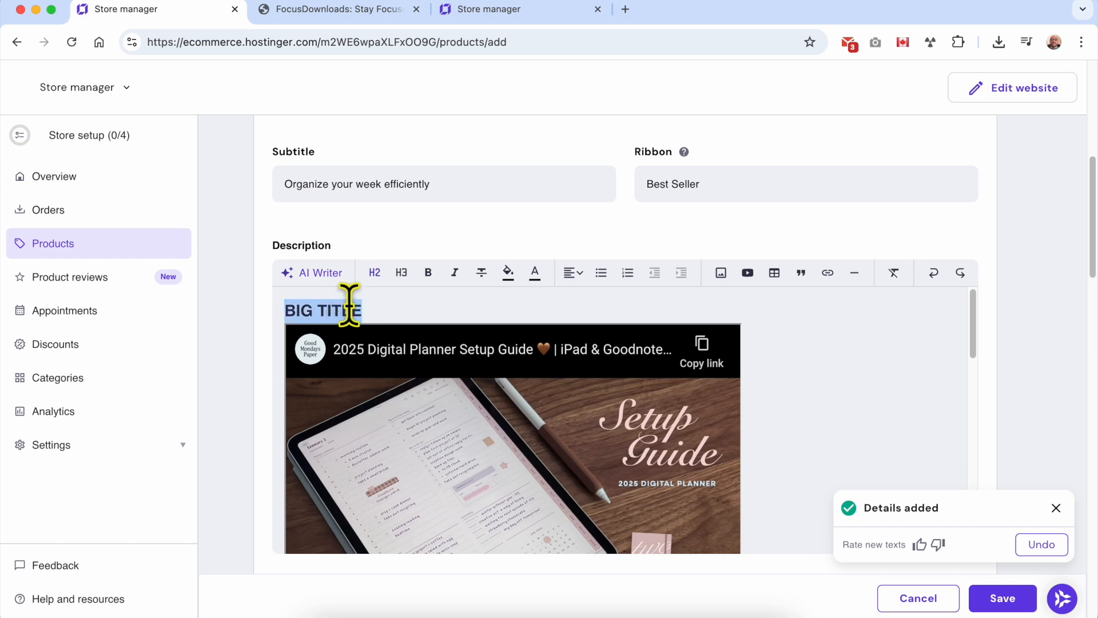
{"action": "type", "text": "CHECK MY D"}
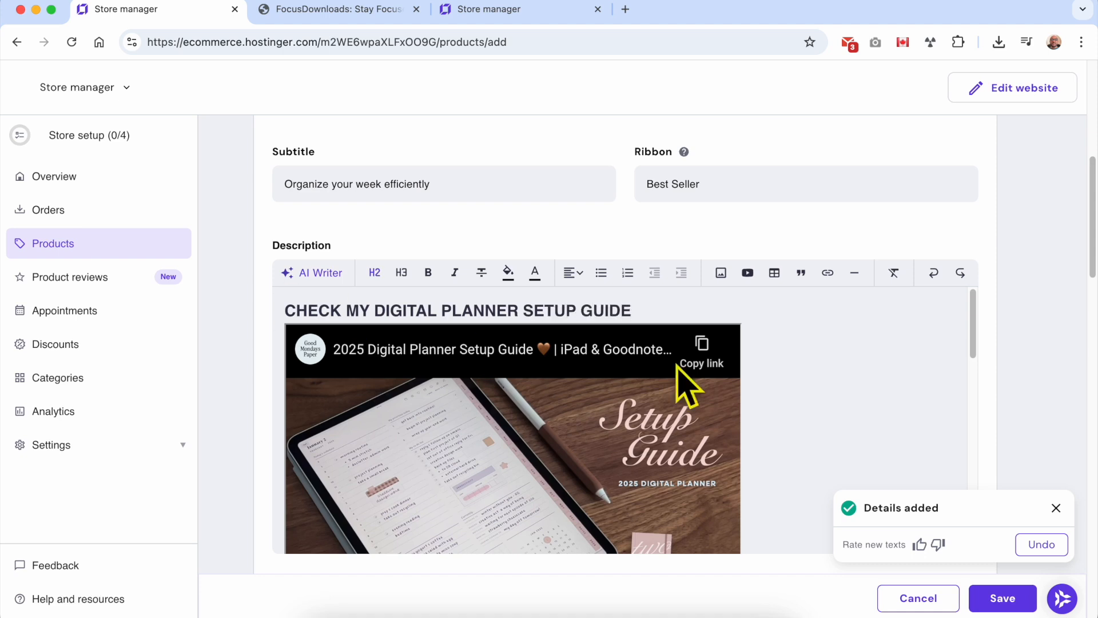
{"action": "left_click", "coordinate": [1056, 508]}
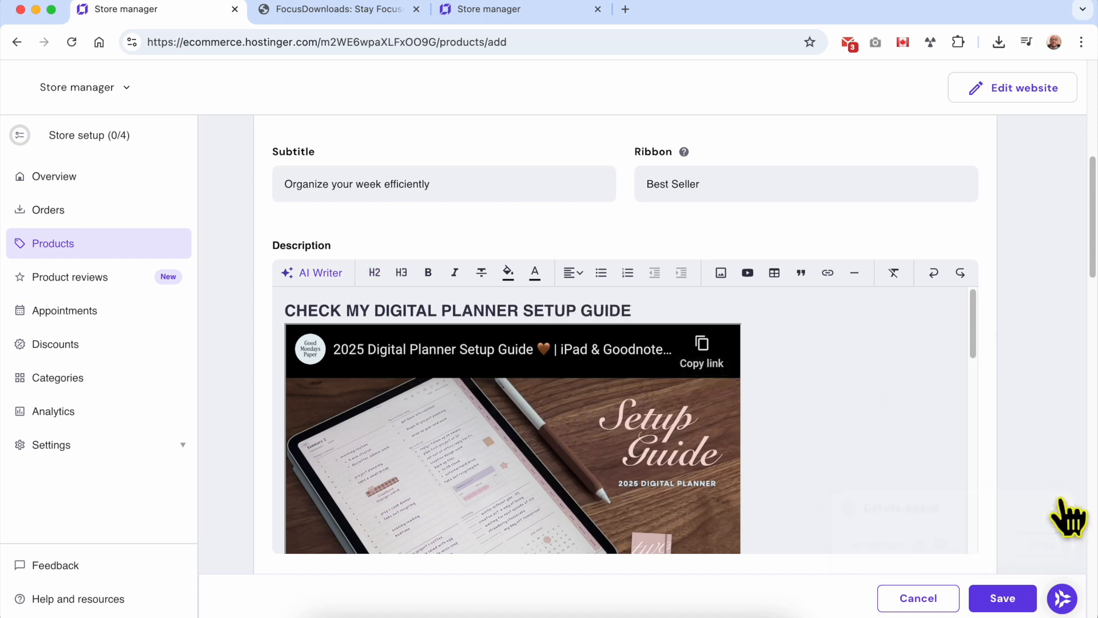
Try the Free price type for the product and switch it back to Amount
{"action": "scroll", "coordinate": [1039, 384], "scroll_direction": "down", "scroll_amount": 7}
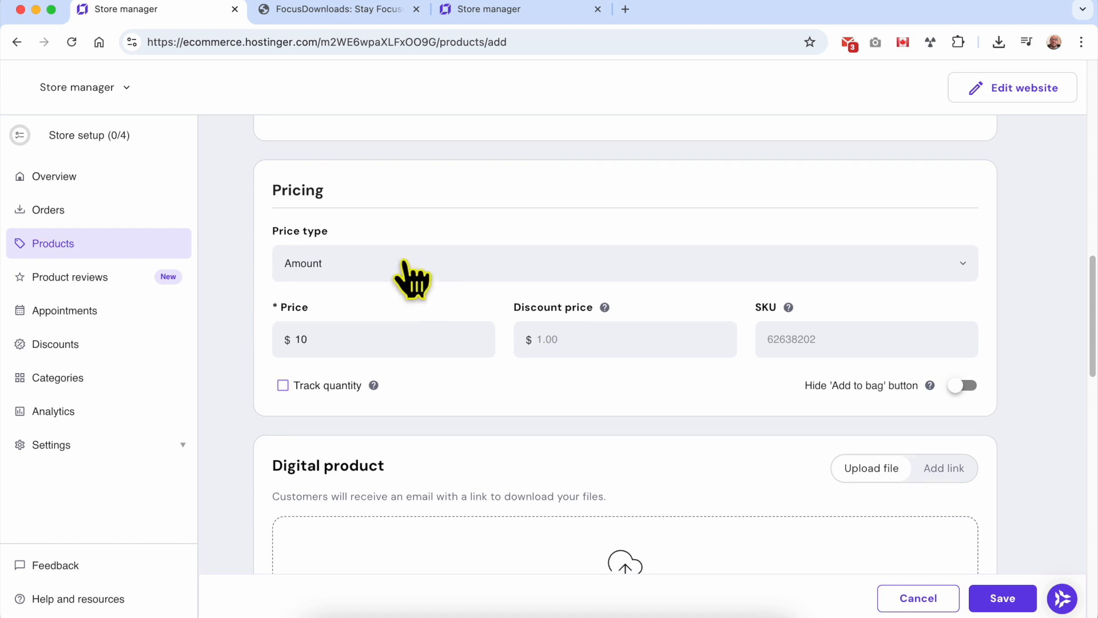
{"action": "left_click", "coordinate": [339, 263]}
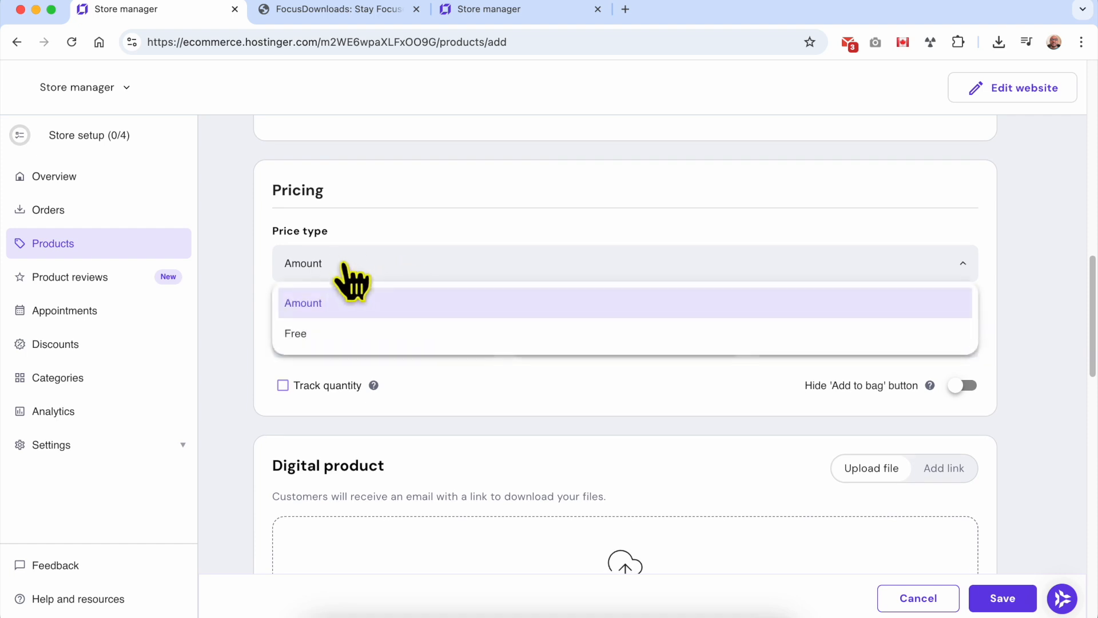
{"action": "left_click", "coordinate": [306, 333]}
{"action": "left_click", "coordinate": [359, 270]}
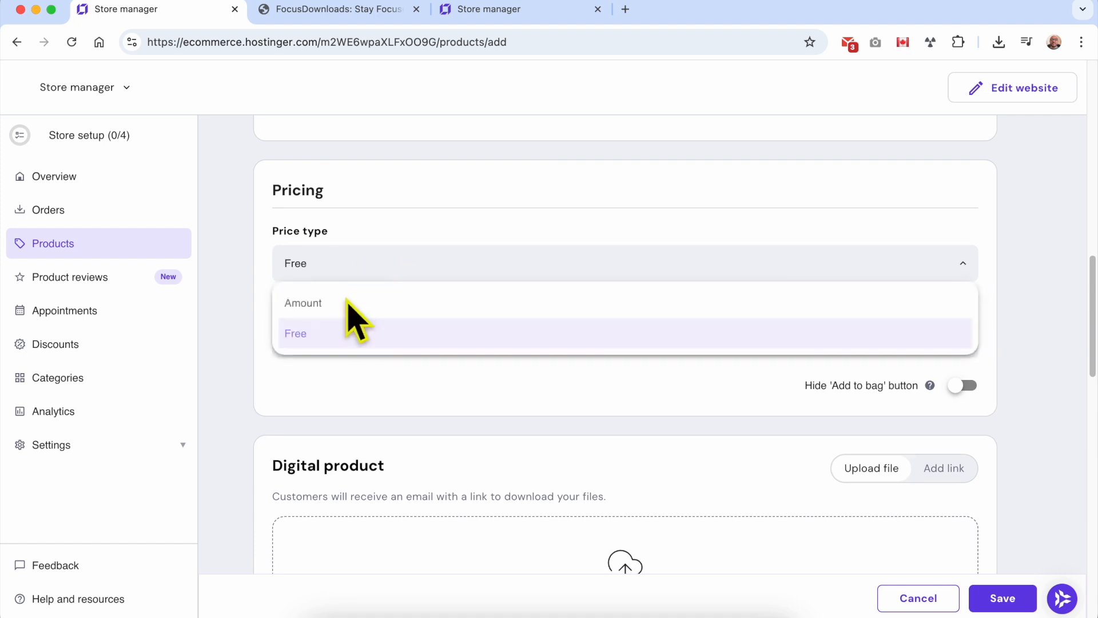
{"action": "left_click", "coordinate": [345, 302]}
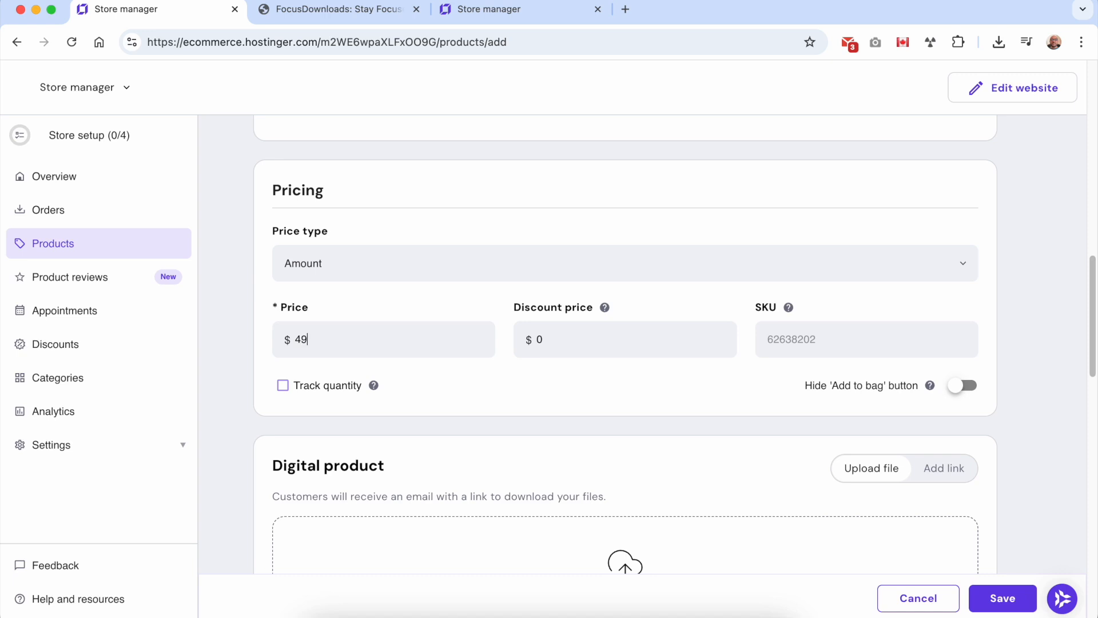
Set the product's price to $49, its discount price to $27 and its SKU to WP-1
{"action": "left_click", "coordinate": [586, 347]}
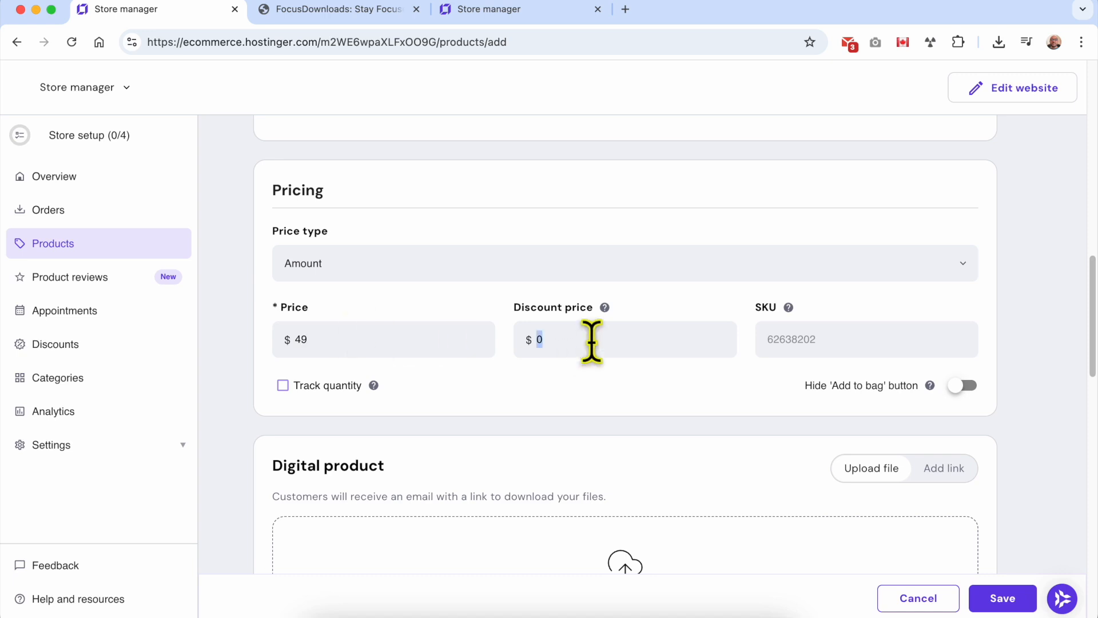
{"action": "left_click", "coordinate": [816, 341]}
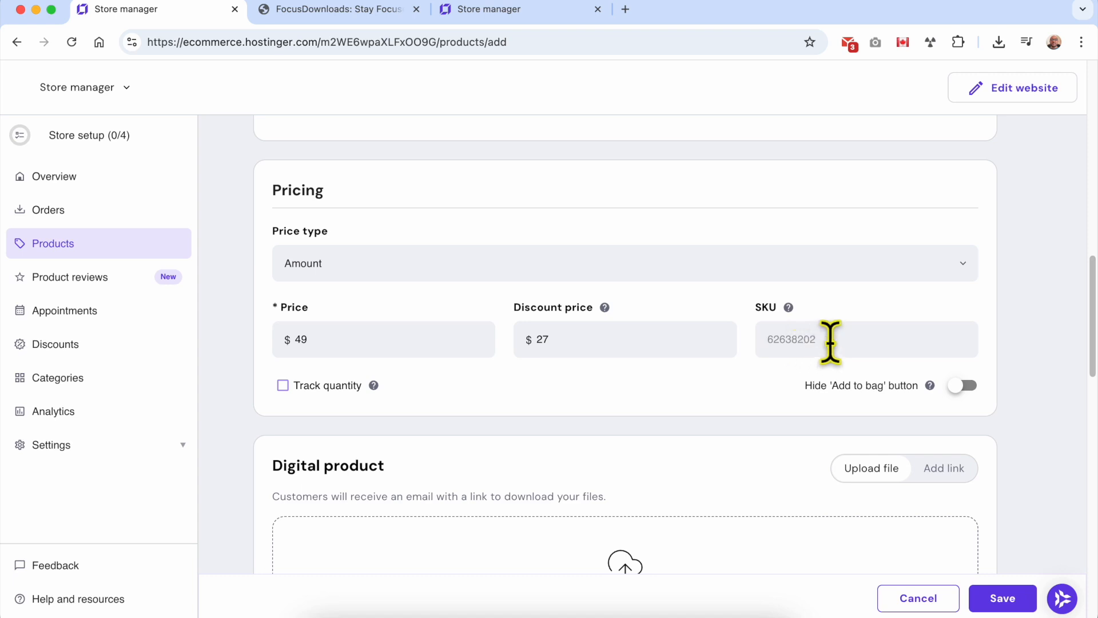
{"action": "scroll", "coordinate": [830, 341], "scroll_direction": "up", "scroll_amount": 2}
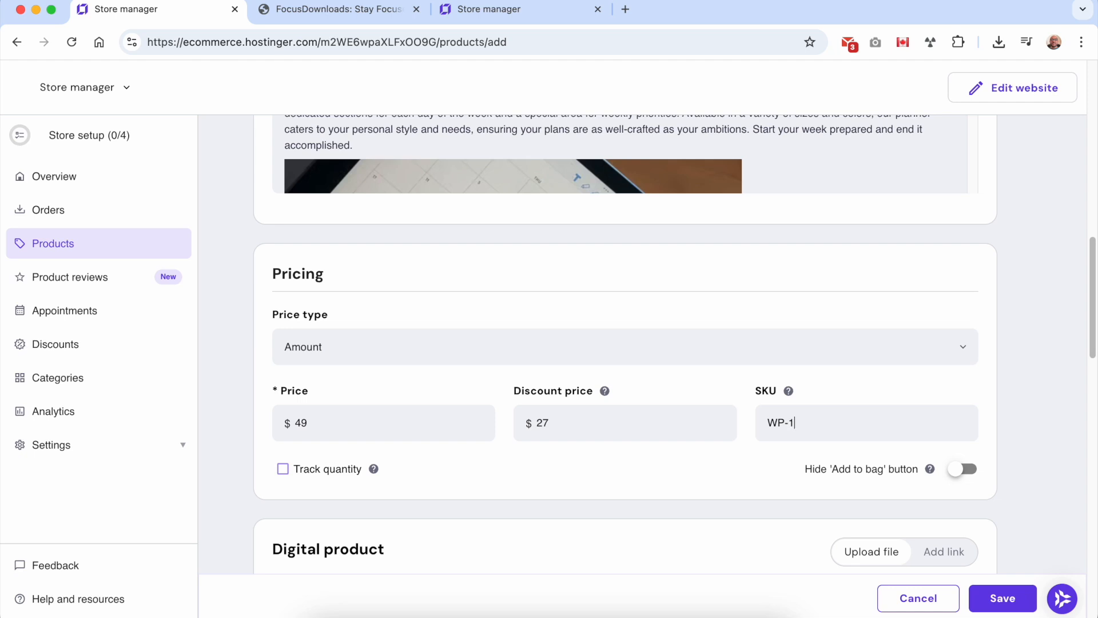
Try quantity tracking for the product and turn it off again
{"action": "scroll", "coordinate": [564, 491], "scroll_direction": "down", "scroll_amount": 3}
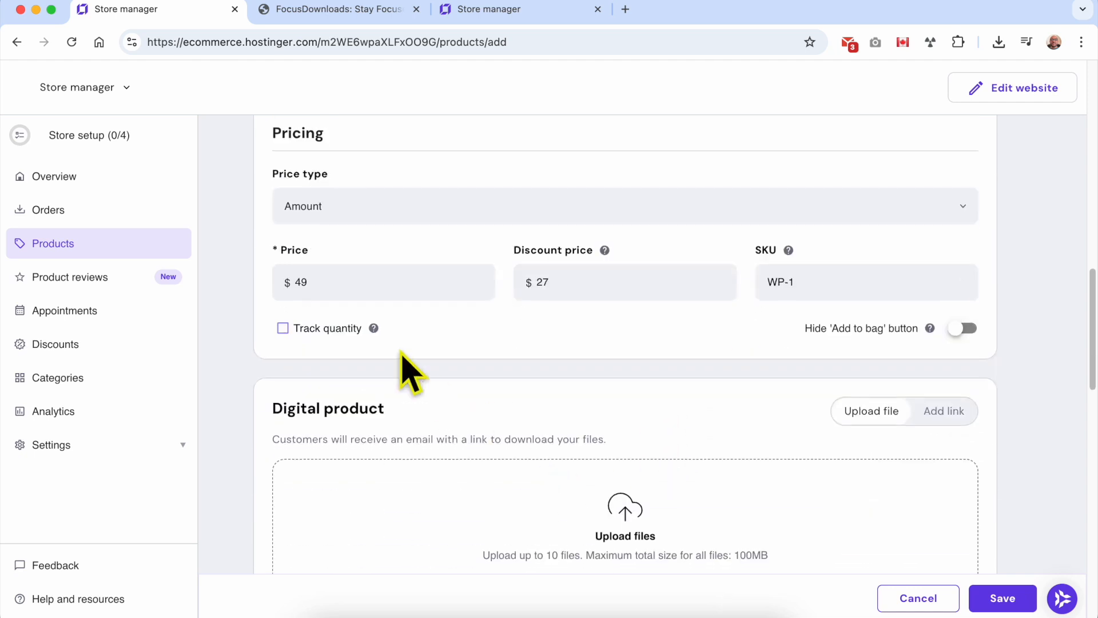
{"action": "left_click", "coordinate": [342, 330]}
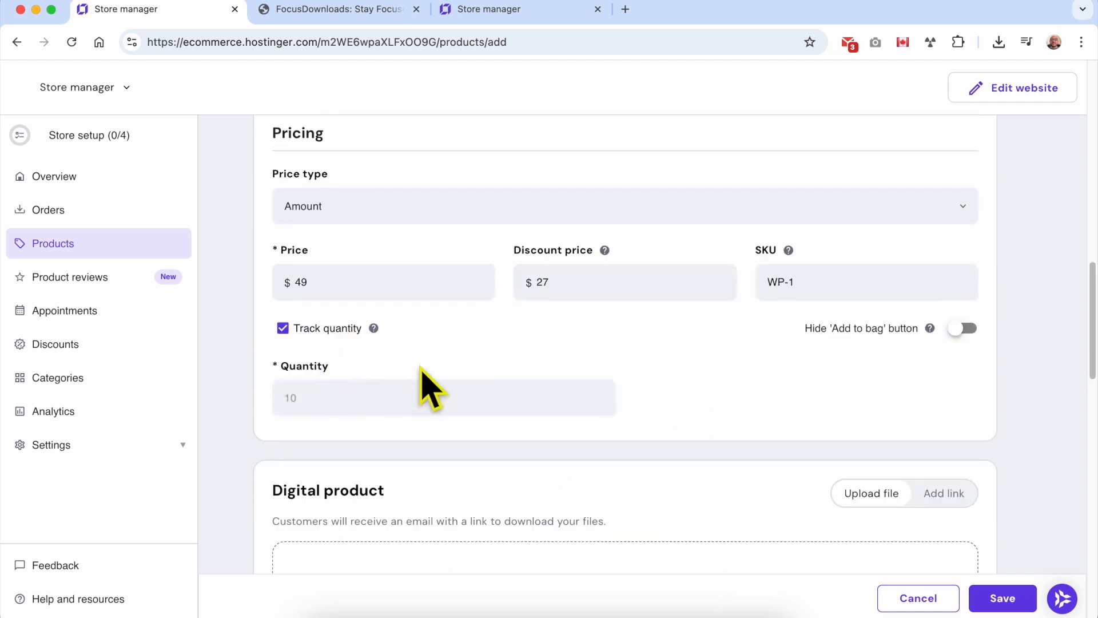
{"action": "left_click", "coordinate": [315, 336]}
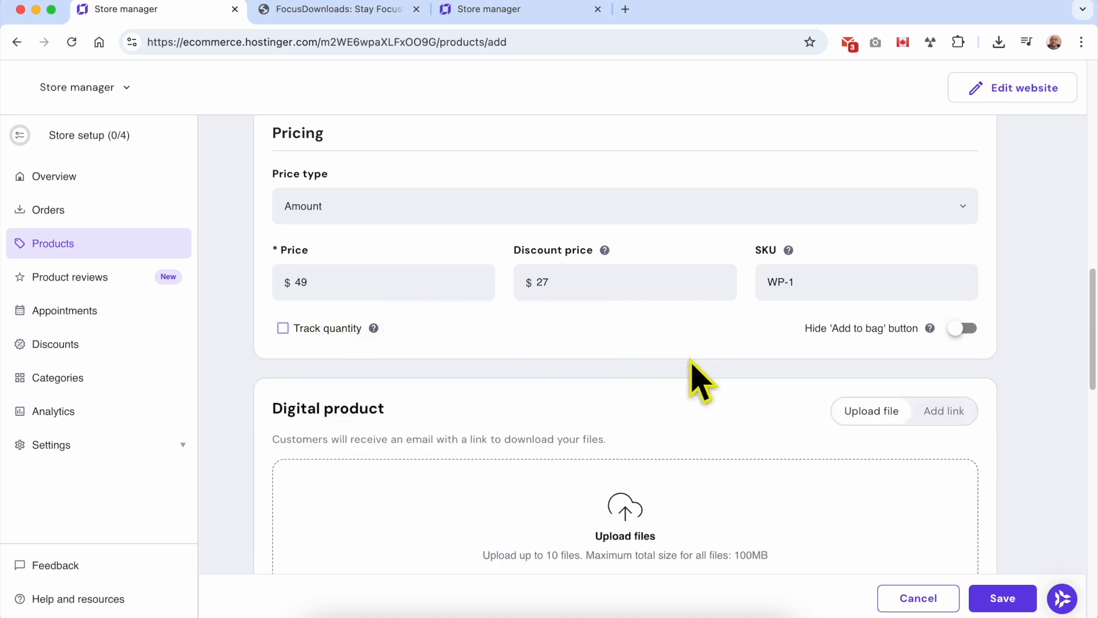
Try hiding the 'Add to bag' button, read the option's explanation, and turn the option off again
{"action": "scroll", "coordinate": [693, 380], "scroll_direction": "down", "scroll_amount": 3}
{"action": "scroll", "coordinate": [629, 343], "scroll_direction": "down", "scroll_amount": 2}
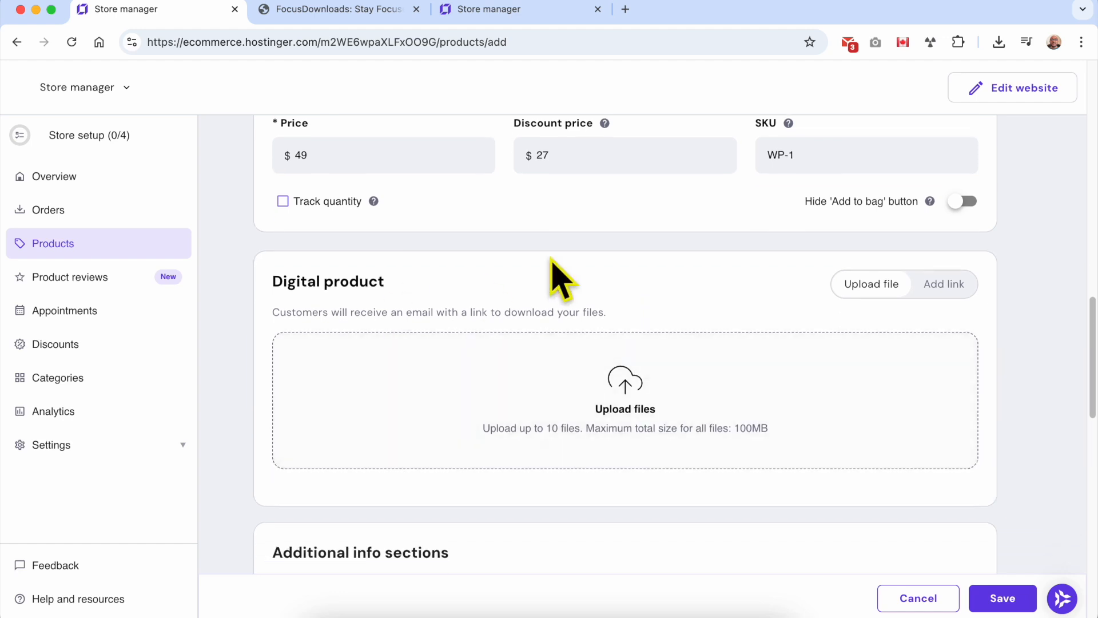
{"action": "left_click", "coordinate": [963, 202]}
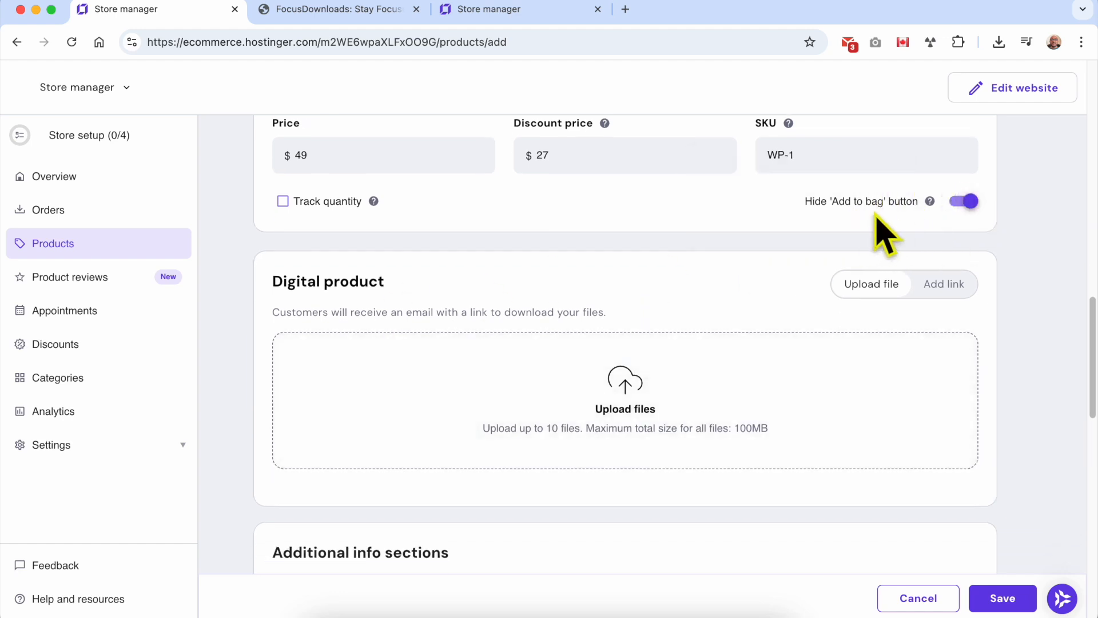
{"action": "mouse_move", "coordinate": [931, 203]}
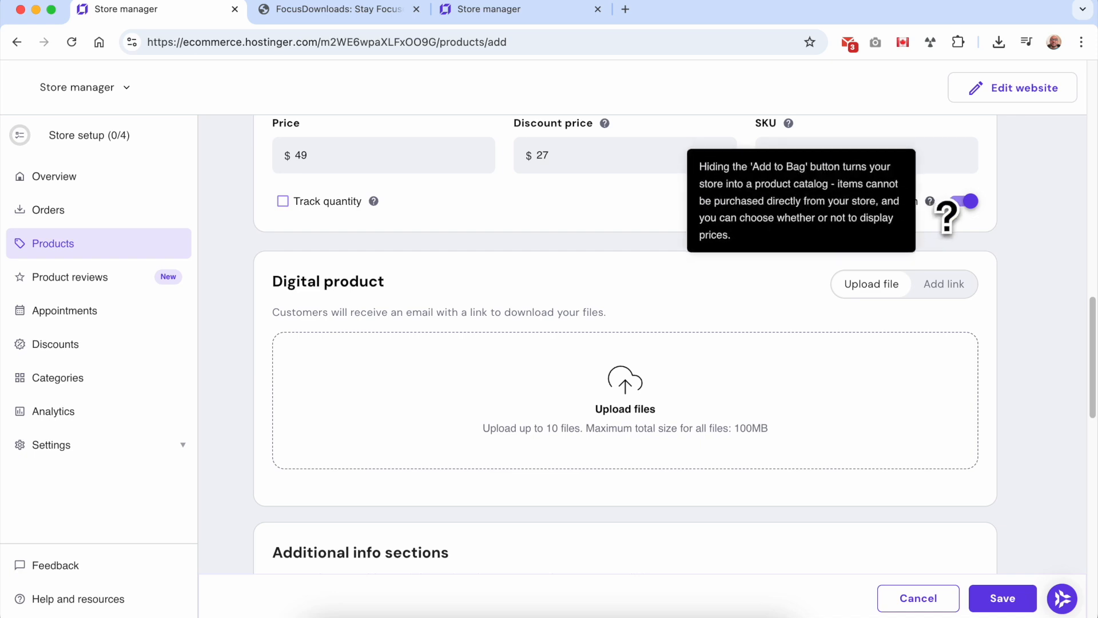
{"action": "left_click", "coordinate": [969, 204]}
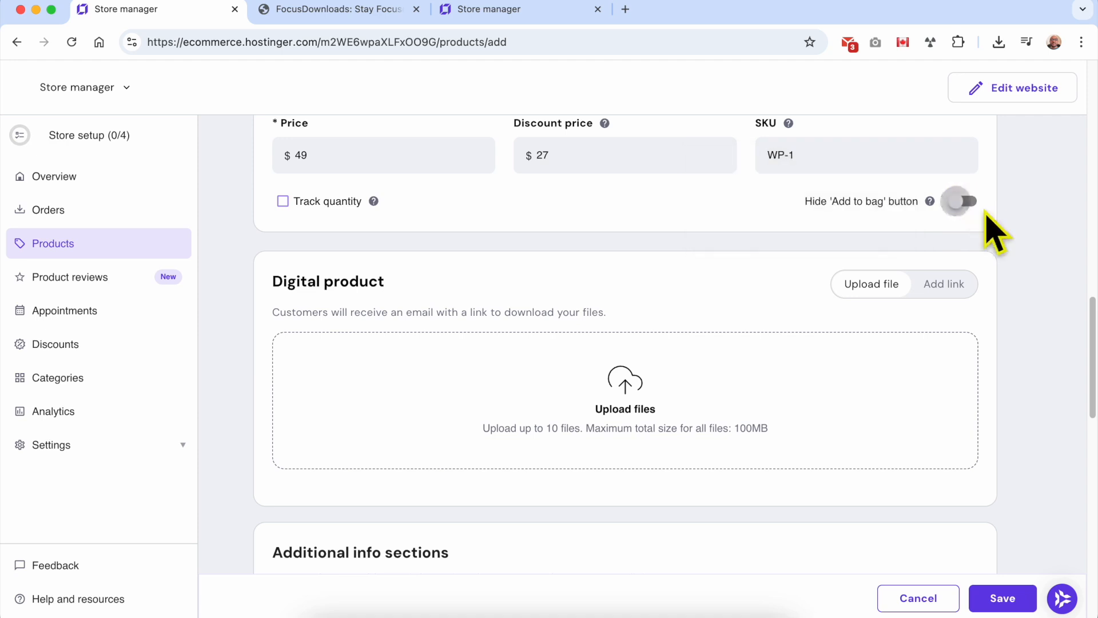
Upload Untitled spreadsheet.xlsx from Downloads as the digital product's file
{"action": "left_click_drag", "start_coordinate": [274, 282], "coordinate": [388, 283]}
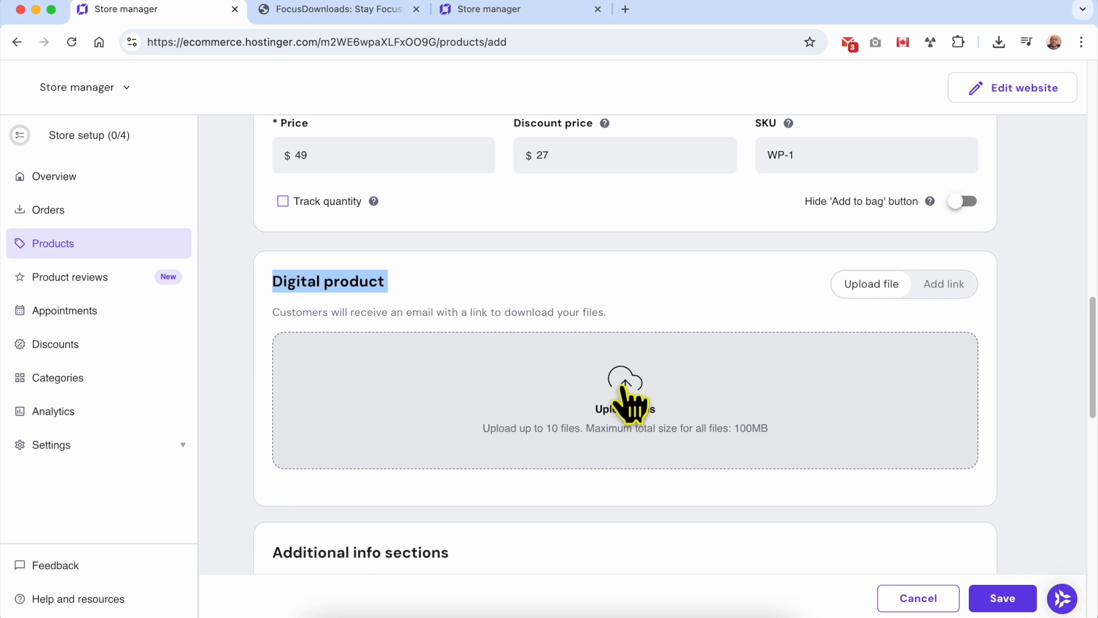
{"action": "left_click", "coordinate": [623, 386]}
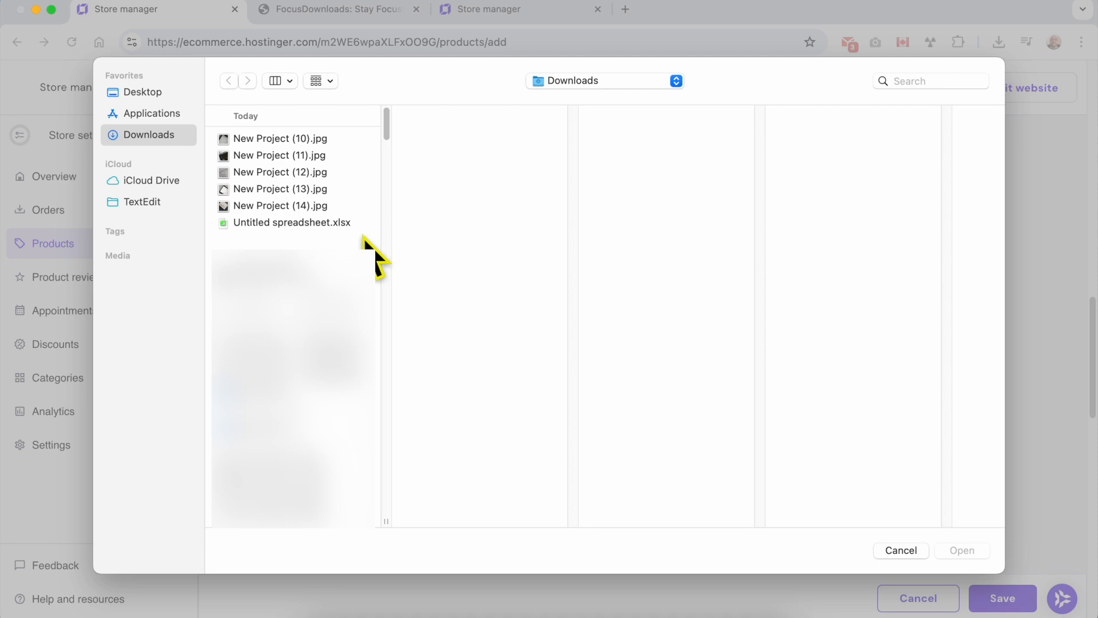
{"action": "left_click", "coordinate": [336, 225]}
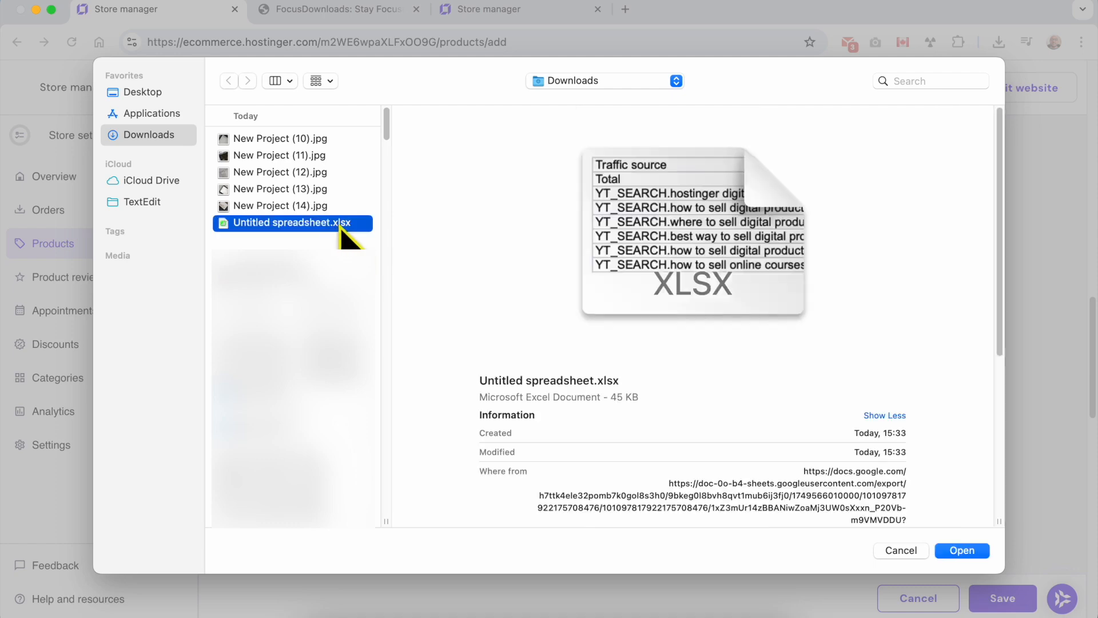
{"action": "double_click", "coordinate": [340, 226]}
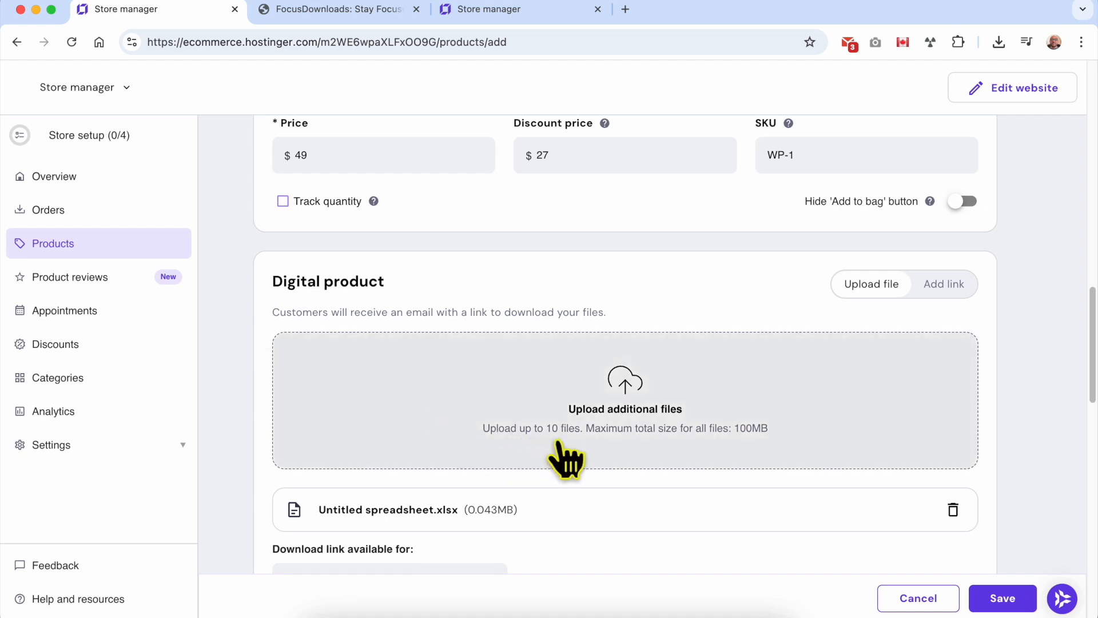
{"action": "scroll", "coordinate": [629, 456], "scroll_direction": "down", "scroll_amount": 1}
{"action": "scroll", "coordinate": [634, 429], "scroll_direction": "down", "scroll_amount": 2}
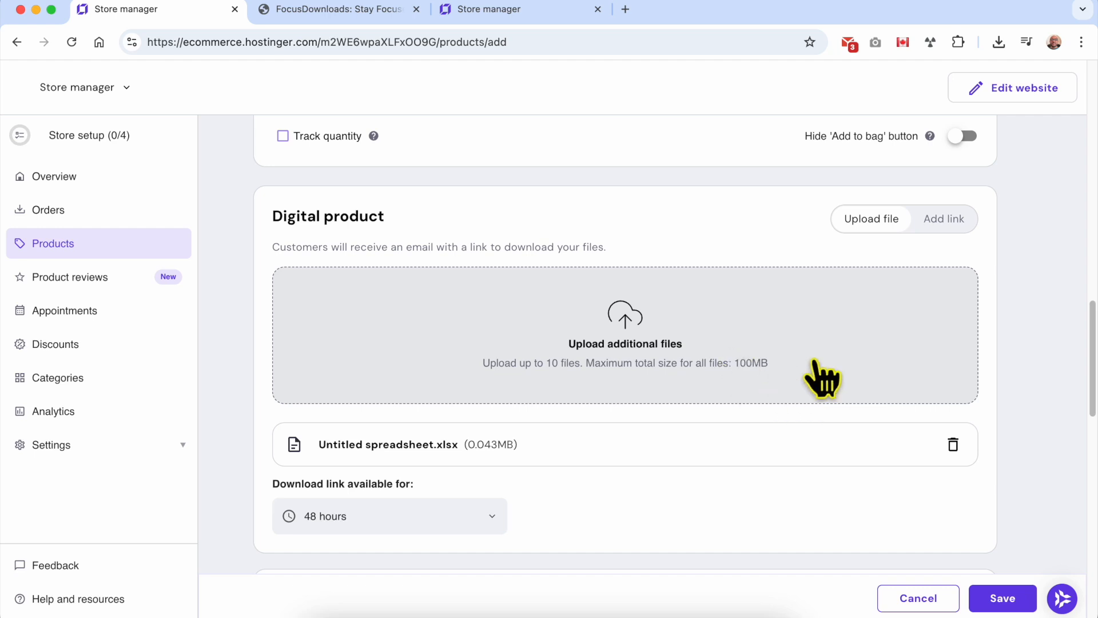
Try delivering the digital product by link and switch back to the uploaded file
{"action": "left_click", "coordinate": [943, 223]}
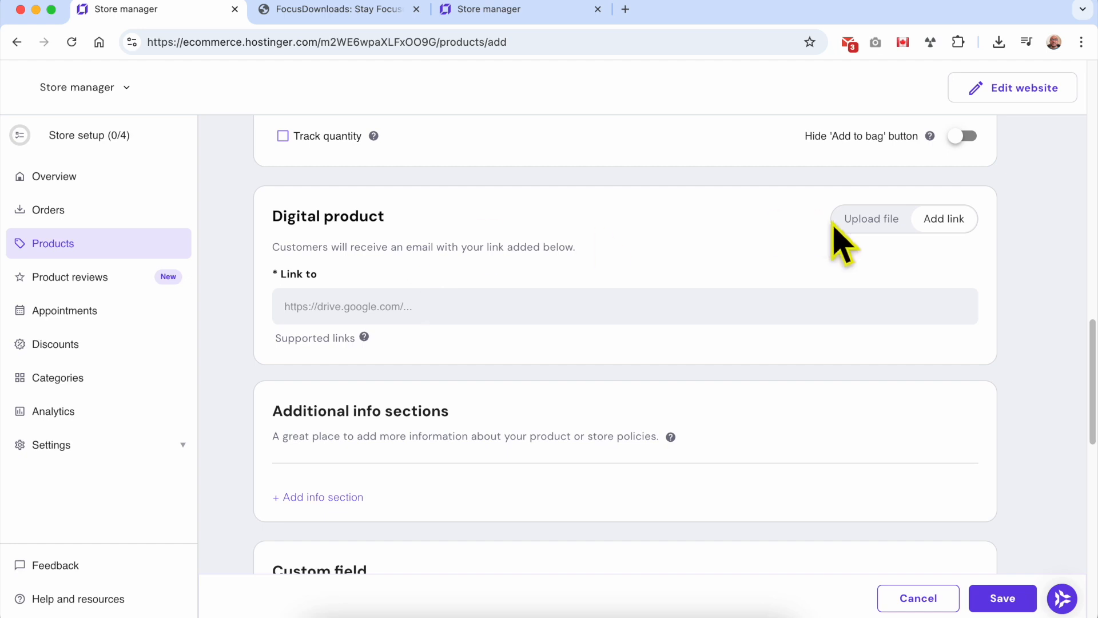
{"action": "left_click", "coordinate": [866, 222]}
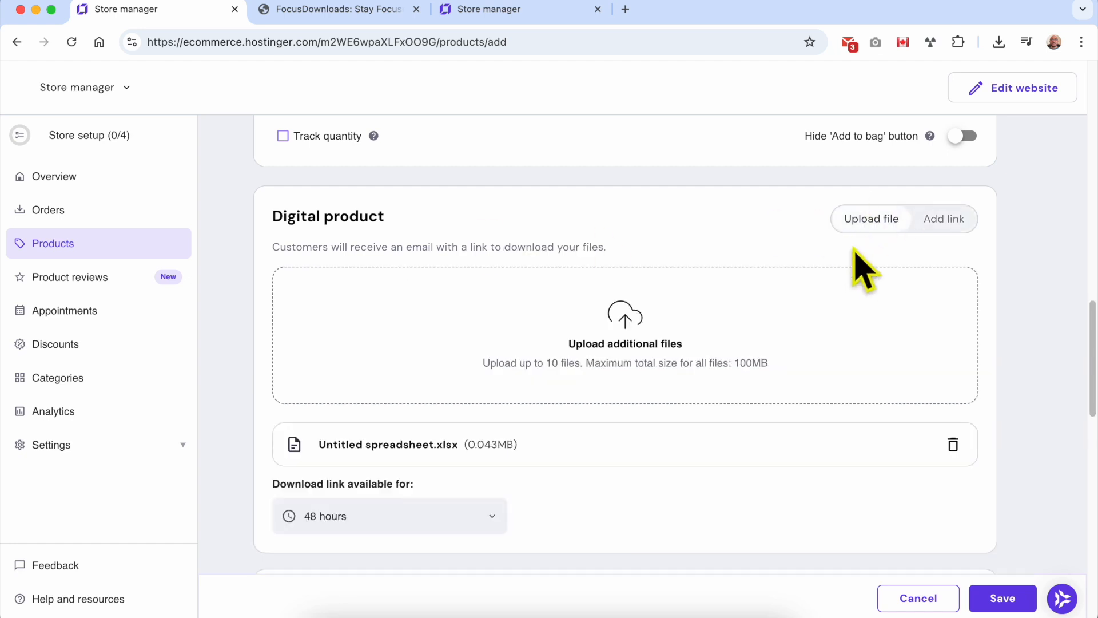
{"action": "triple_click", "coordinate": [469, 444]}
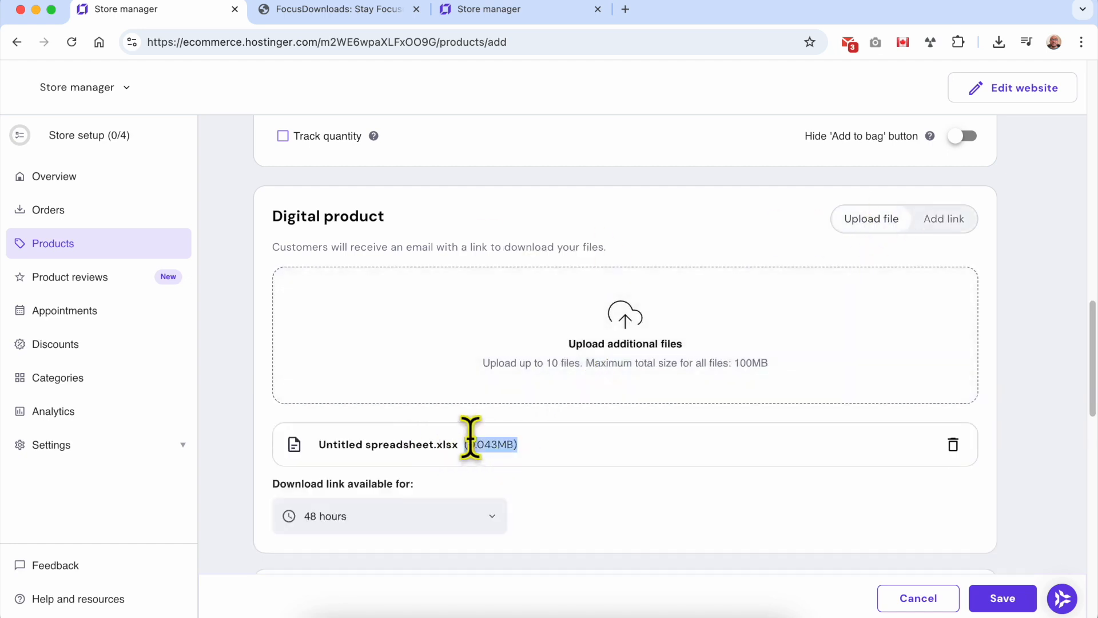
Upload Untitled spreadsheet (1).xlsx as an additional file for the digital product
{"action": "triple_click", "coordinate": [351, 444]}
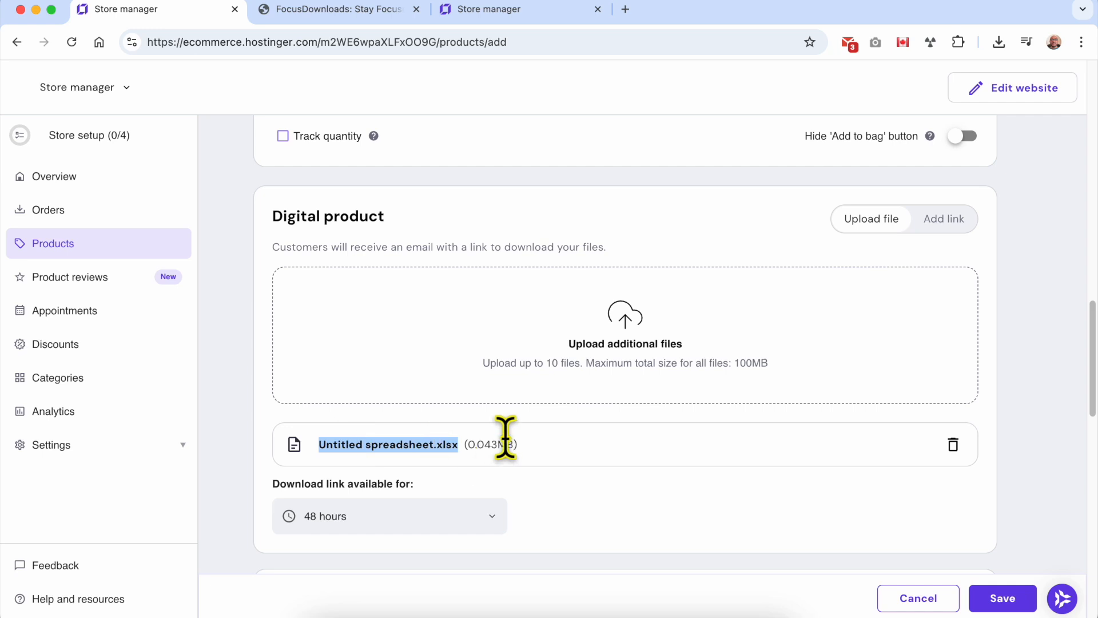
{"action": "scroll", "coordinate": [570, 458], "scroll_direction": "down", "scroll_amount": 1}
{"action": "scroll", "coordinate": [569, 435], "scroll_direction": "down", "scroll_amount": 3}
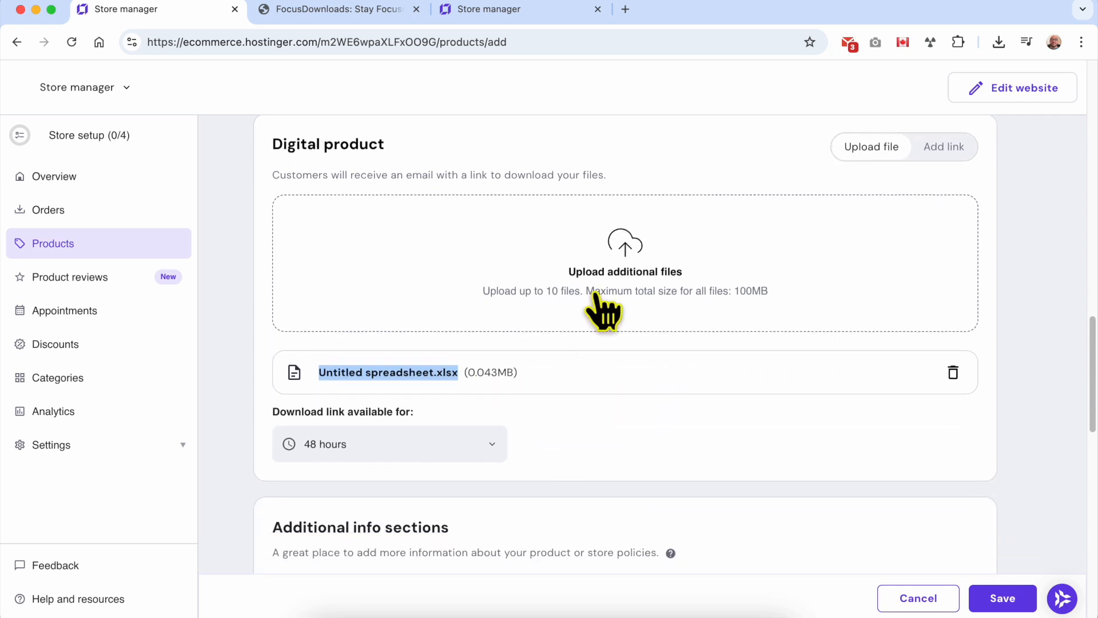
{"action": "left_click", "coordinate": [644, 281]}
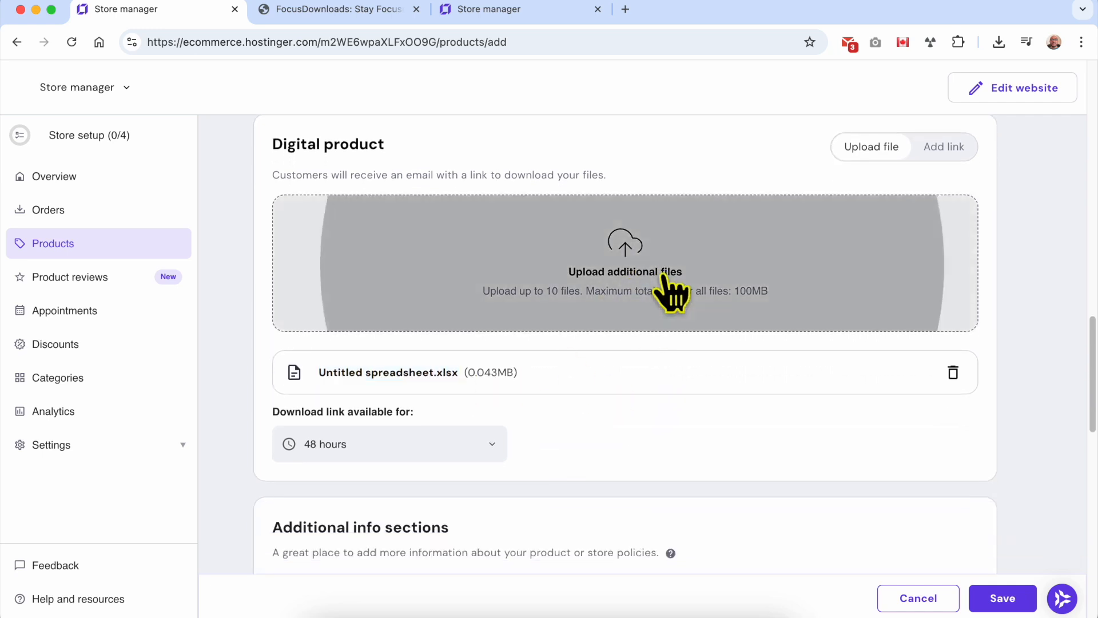
{"action": "double_click", "coordinate": [285, 223]}
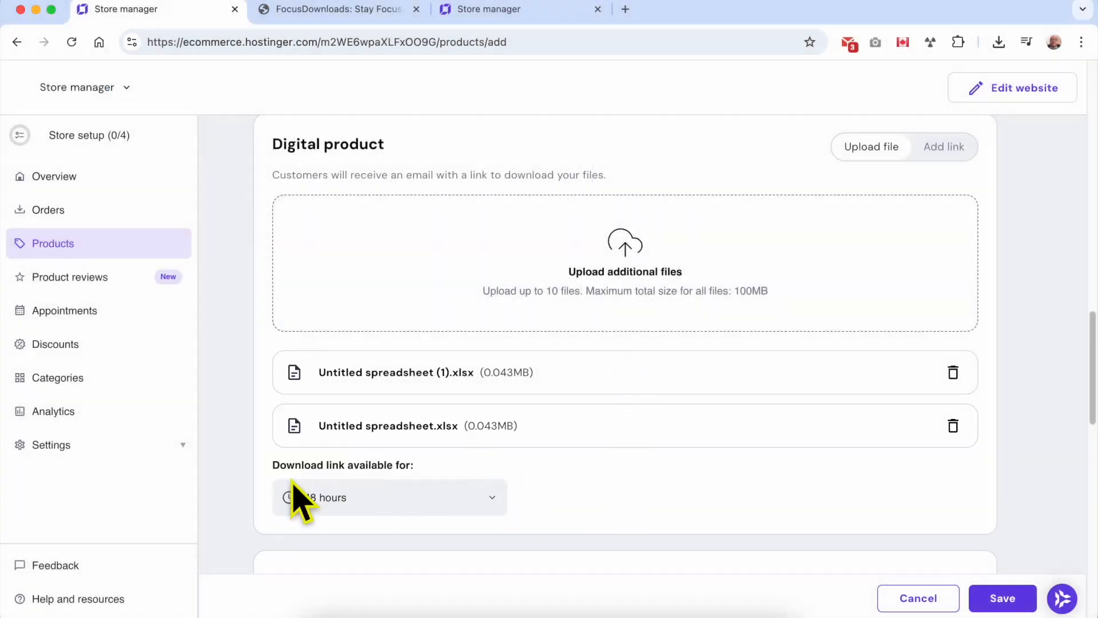
Check the download link availability periods and choose 48 hours
{"action": "triple_click", "coordinate": [343, 490]}
{"action": "left_click", "coordinate": [324, 486]}
{"action": "left_click", "coordinate": [421, 489]}
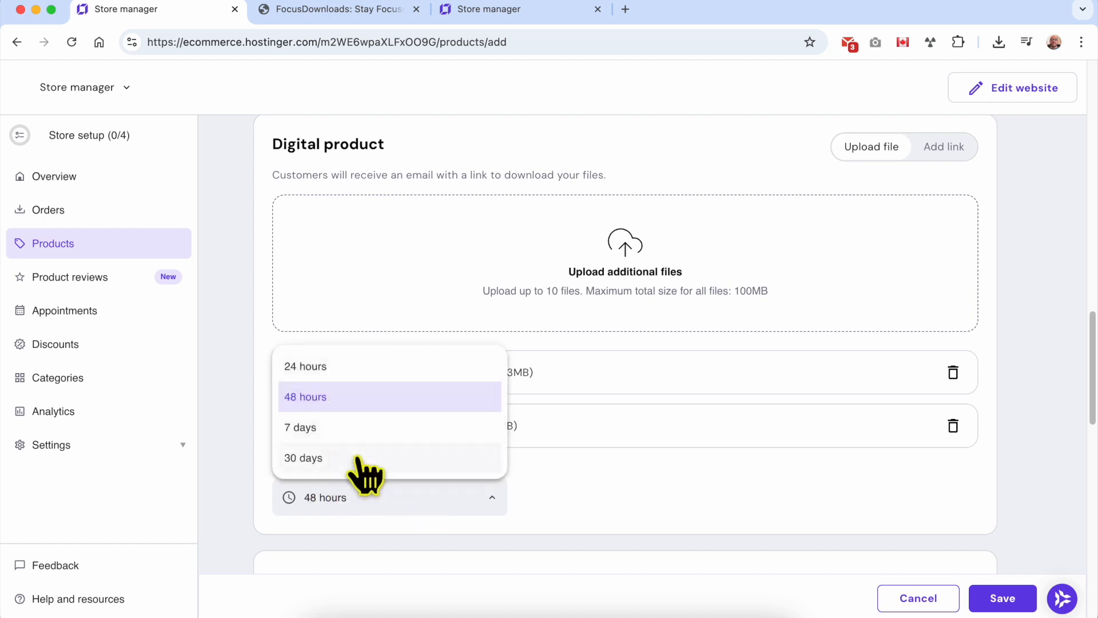
{"action": "left_click", "coordinate": [358, 395]}
Add and save an info section titled "30 DAY REFUND" describing a full refund under a 30 day money back guarantee, and start another info section
{"action": "scroll", "coordinate": [672, 485], "scroll_direction": "down", "scroll_amount": 5}
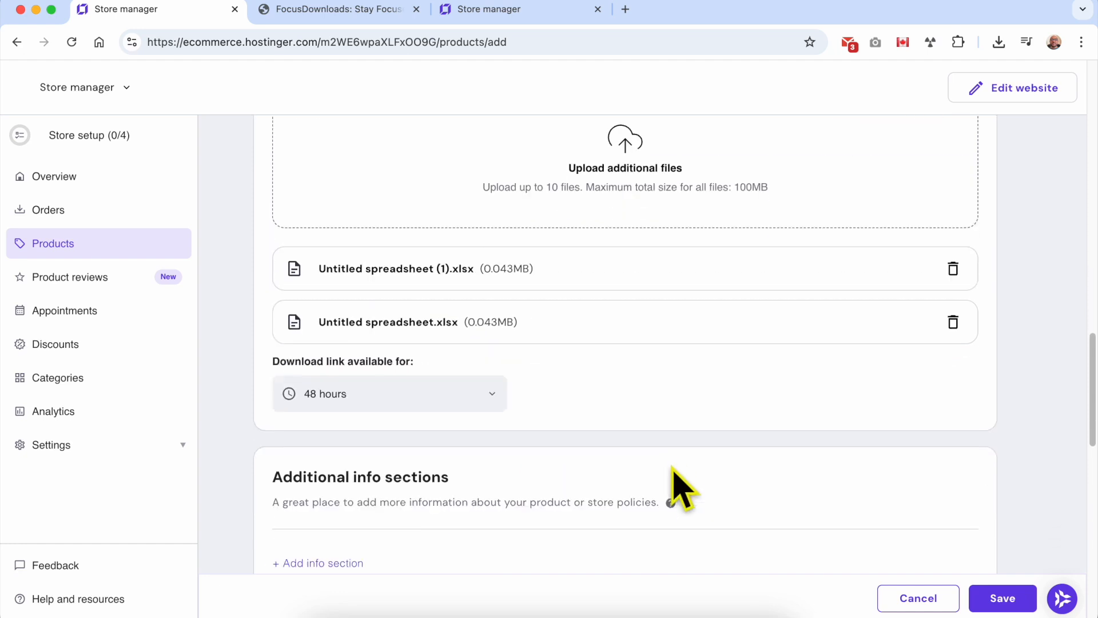
{"action": "scroll", "coordinate": [551, 448], "scroll_direction": "down", "scroll_amount": 2}
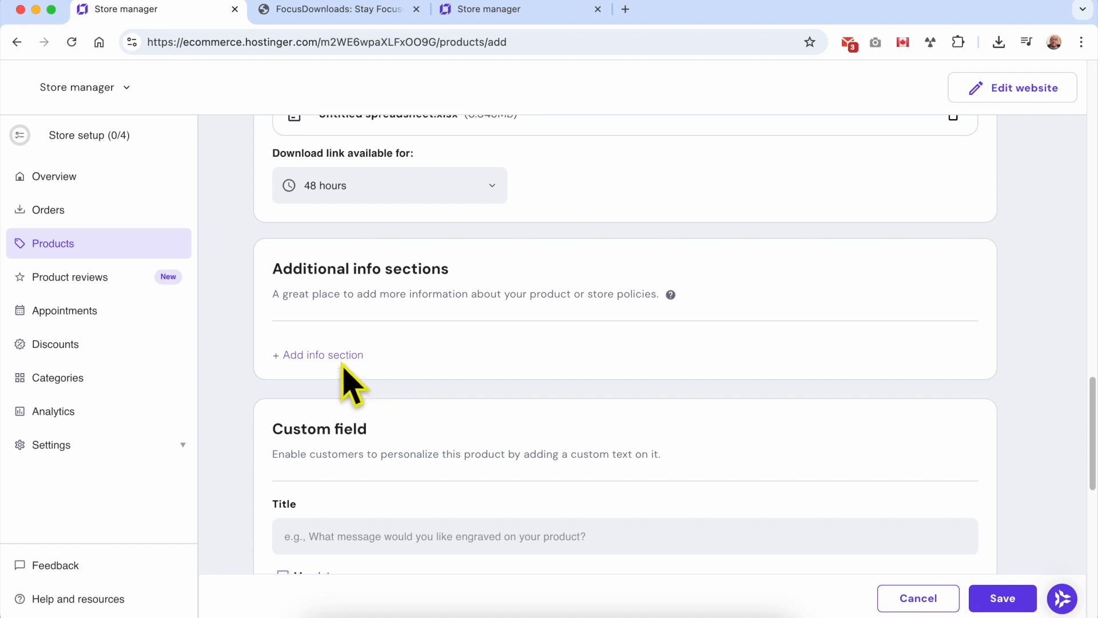
{"action": "left_click", "coordinate": [340, 356]}
{"action": "left_click", "coordinate": [348, 196]}
{"action": "type", "text": "30 DAY REFUND"}
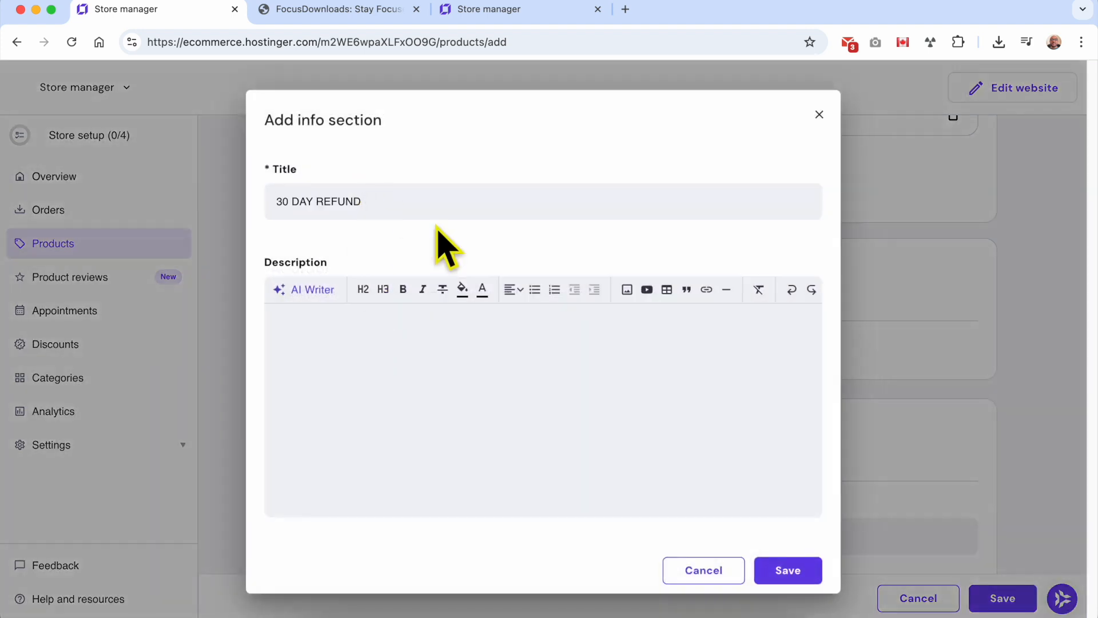
{"action": "left_click", "coordinate": [375, 370]}
{"action": "type", "text": "I guarantee you will love this planner bundle! If for any reason you are unsatisfied, I will give you a full refund as part of my 30 day money back guarantee."}
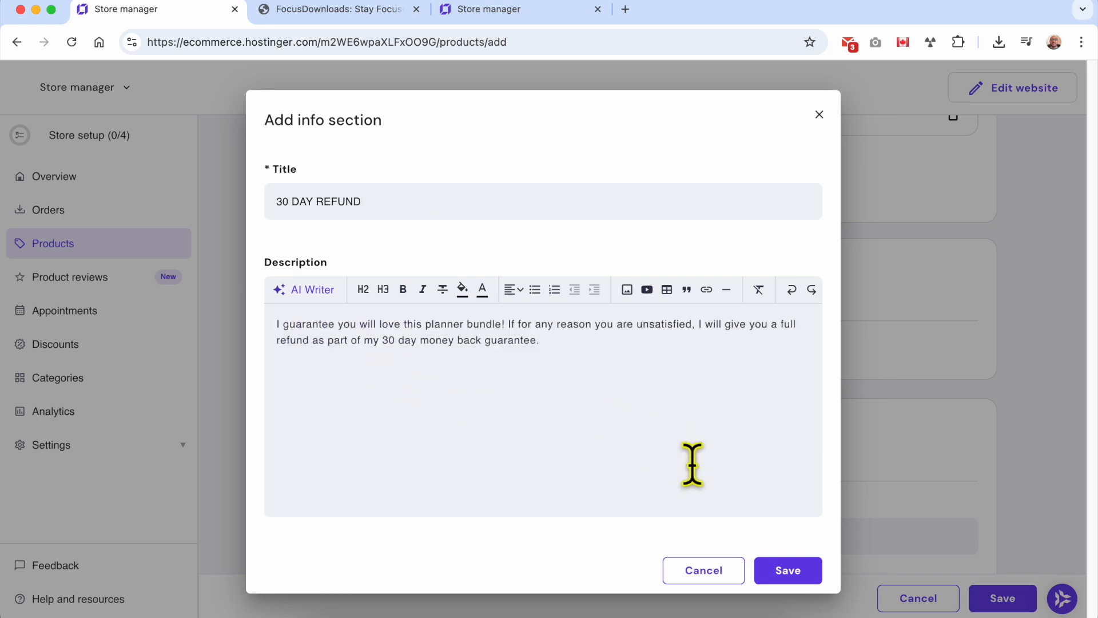
{"action": "left_click", "coordinate": [795, 574]}
{"action": "left_click", "coordinate": [325, 418]}
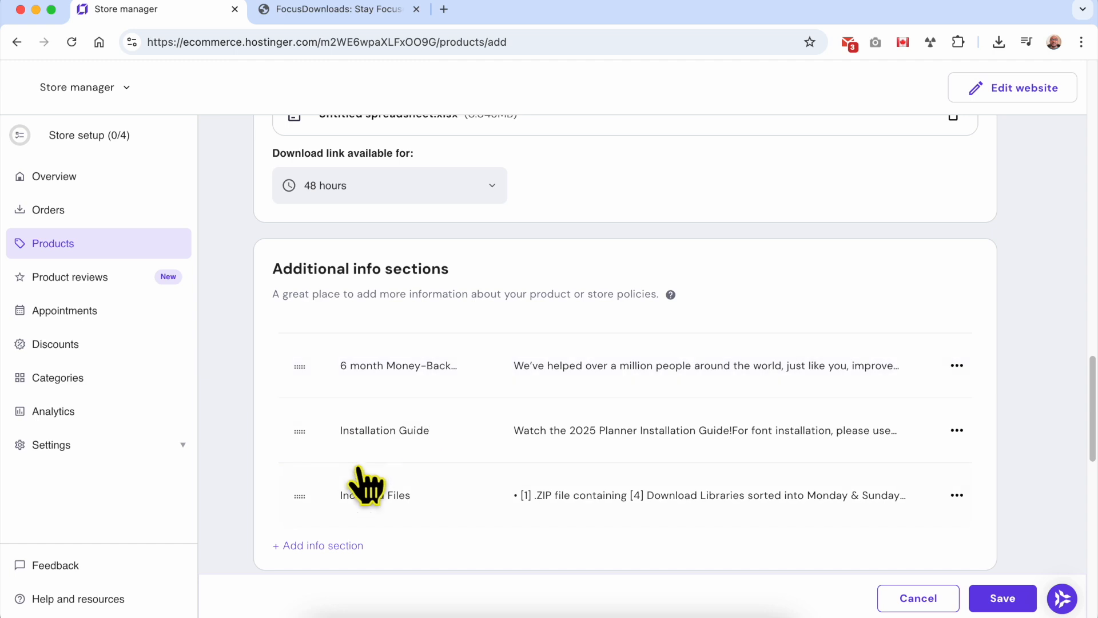
Reorder the additional info sections to Included Files, Installation Guide, and the 6 month money-back guarantee
{"action": "left_click_drag", "start_coordinate": [300, 368], "coordinate": [307, 515]}
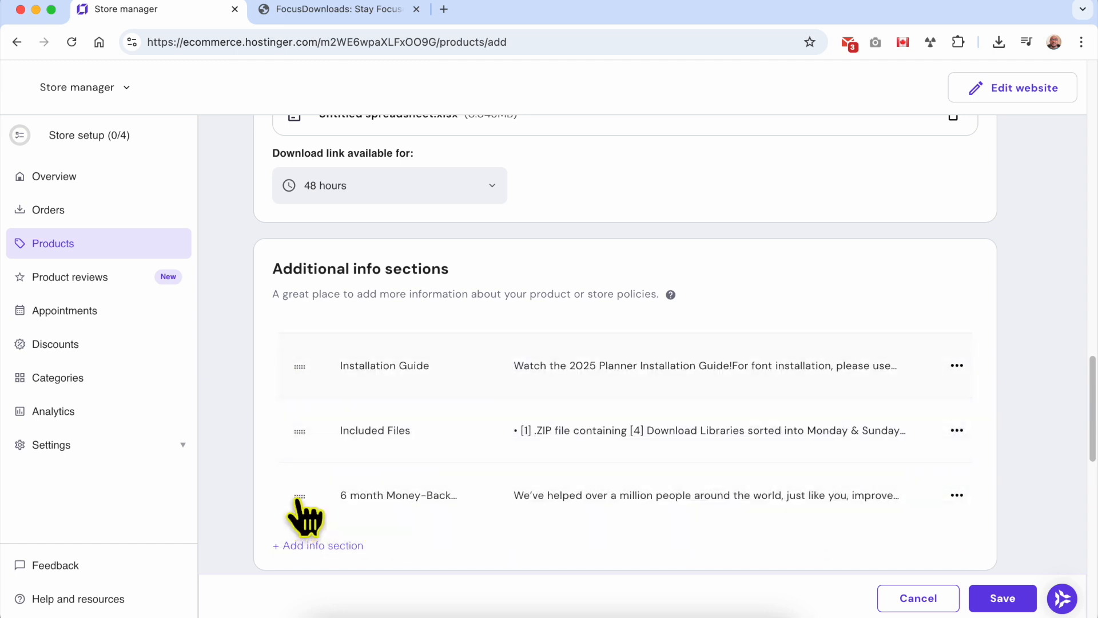
{"action": "left_click_drag", "start_coordinate": [300, 368], "coordinate": [306, 464]}
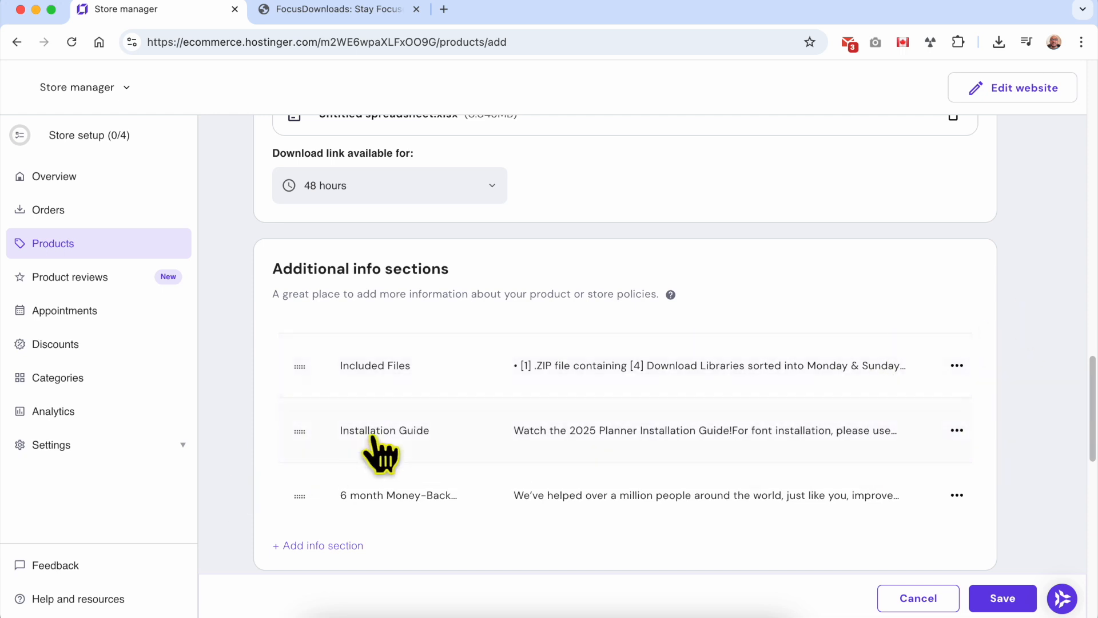
Examine the product's Custom field settings for customer personalization, including its title and Mandatory option
{"action": "scroll", "coordinate": [438, 529], "scroll_direction": "down", "scroll_amount": 7}
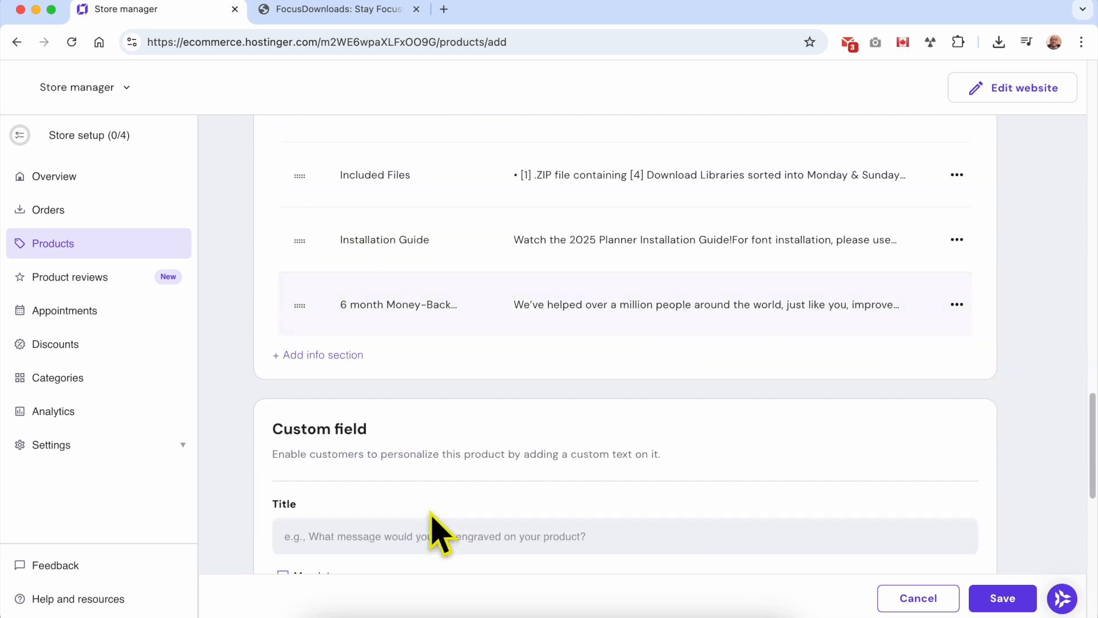
{"action": "scroll", "coordinate": [274, 395], "scroll_direction": "up", "scroll_amount": 1}
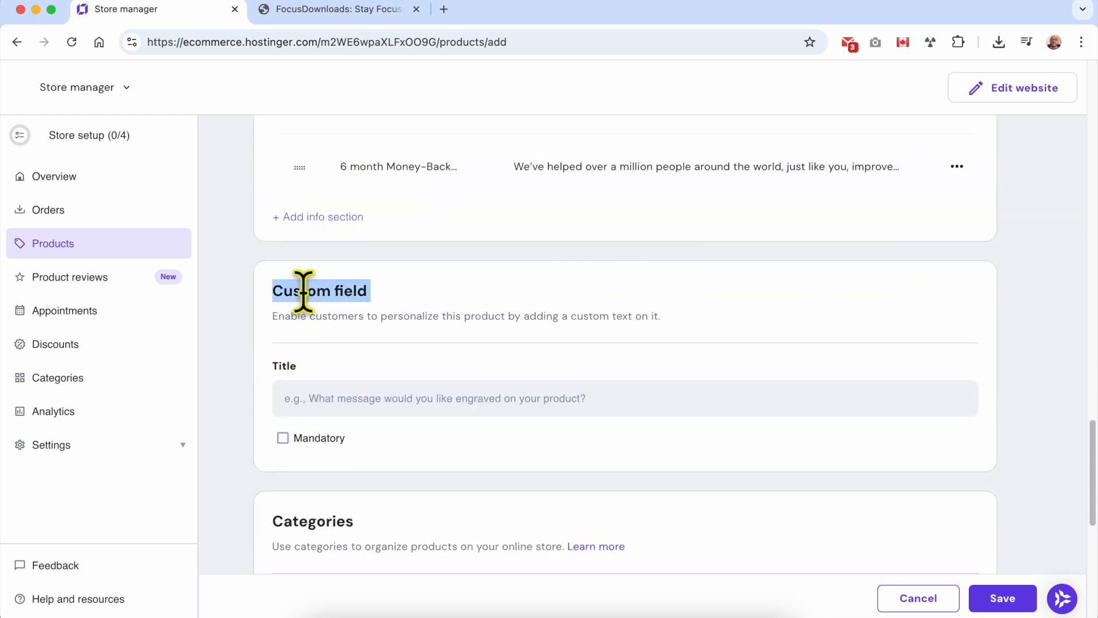
{"action": "left_click", "coordinate": [331, 289]}
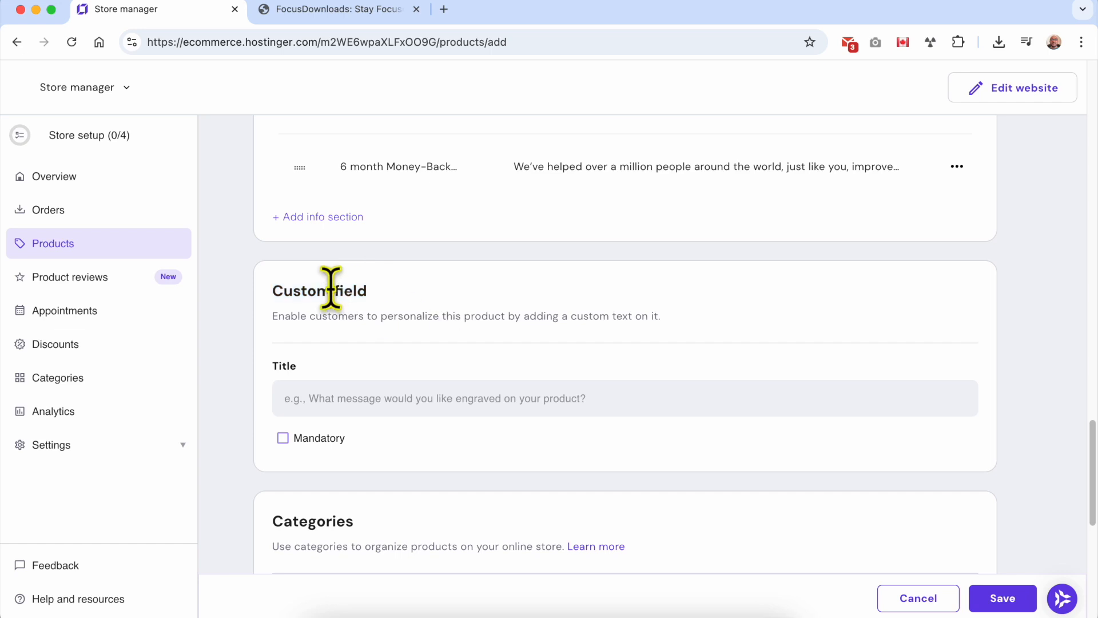
{"action": "triple_click", "coordinate": [330, 288]}
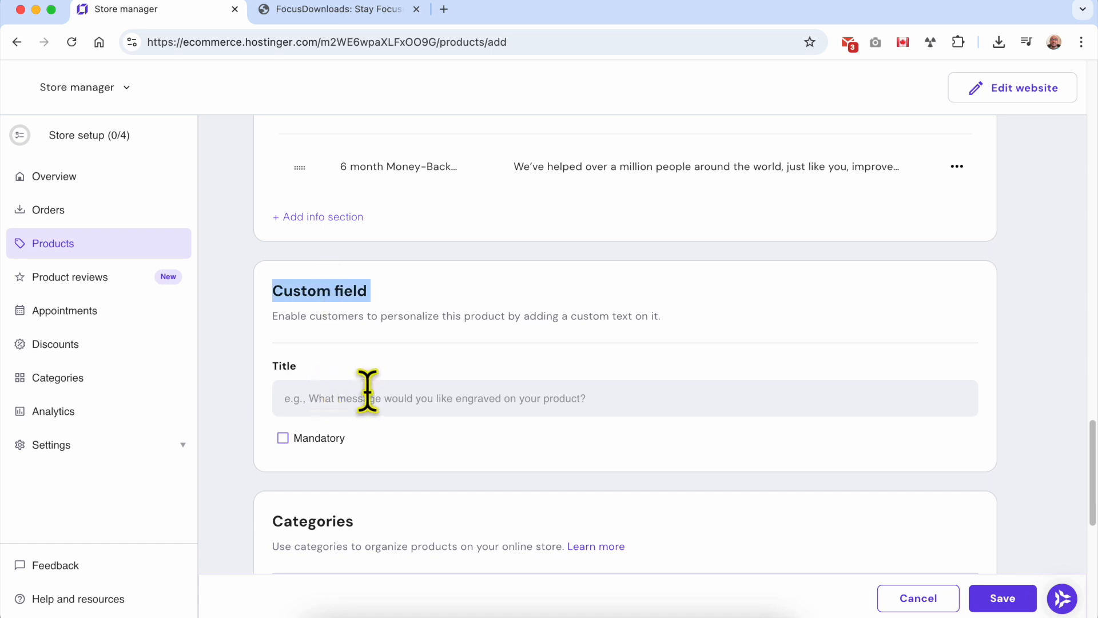
{"action": "left_click", "coordinate": [393, 342]}
{"action": "scroll", "coordinate": [378, 340], "scroll_direction": "down", "scroll_amount": 2}
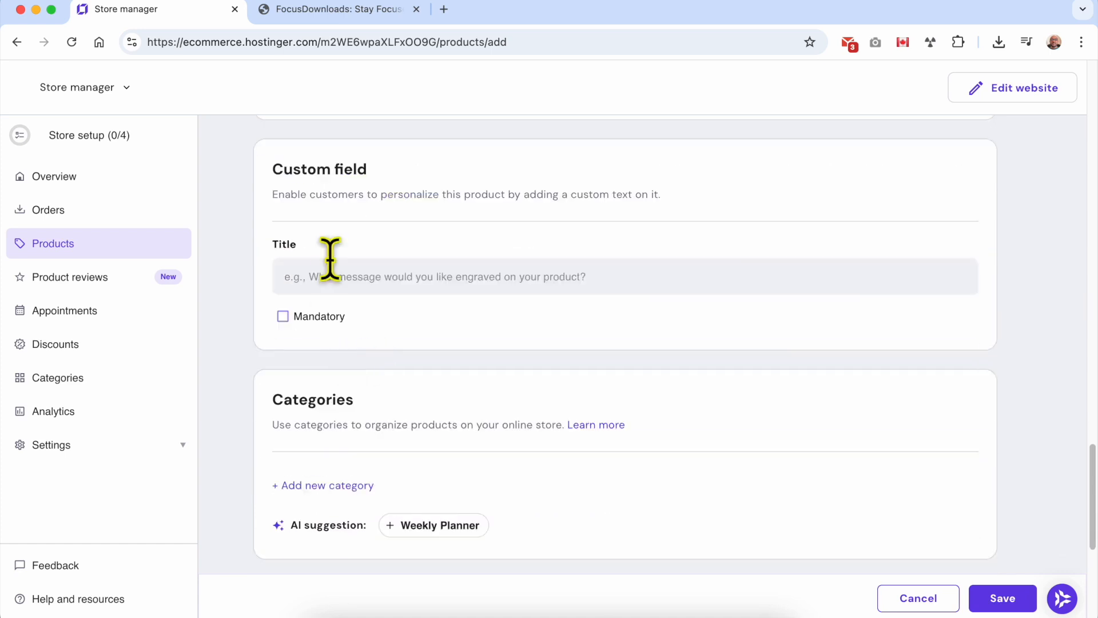
{"action": "scroll", "coordinate": [395, 320], "scroll_direction": "down", "scroll_amount": 1}
{"action": "scroll", "coordinate": [366, 289], "scroll_direction": "down", "scroll_amount": 1}
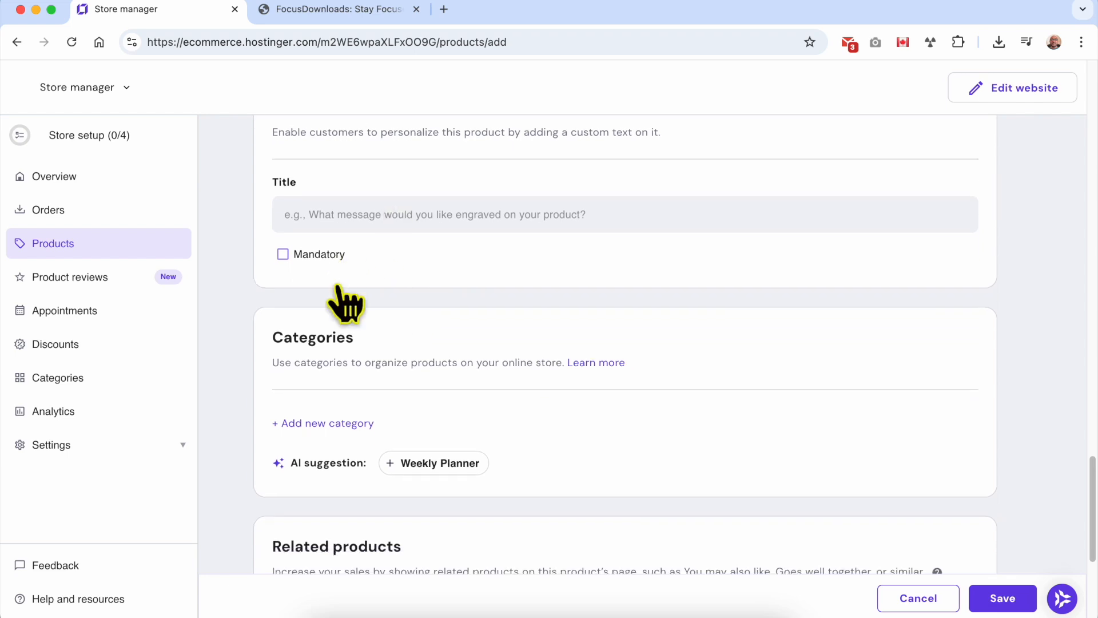
Add the AI-suggested Weekly Planner category to the product
{"action": "double_click", "coordinate": [309, 315]}
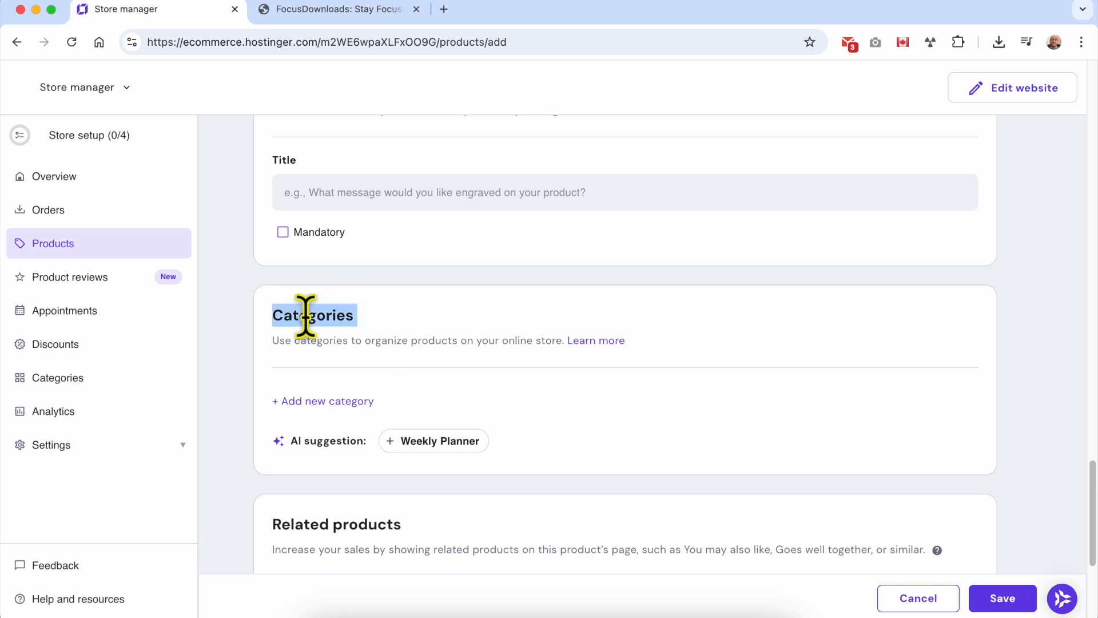
{"action": "left_click_drag", "start_coordinate": [290, 442], "coordinate": [299, 441]}
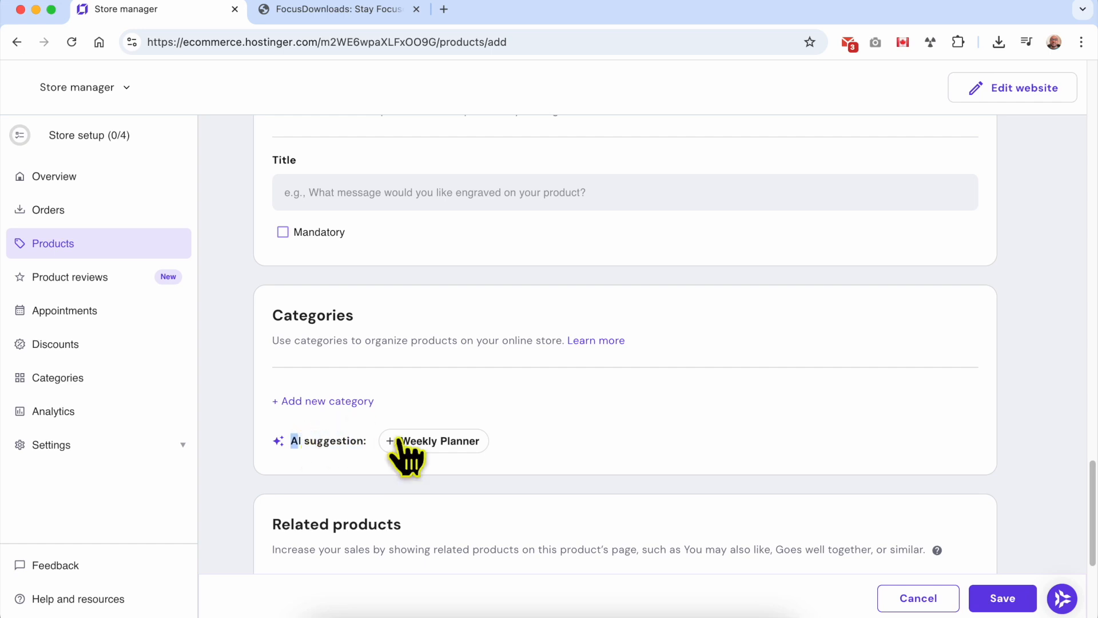
{"action": "left_click", "coordinate": [457, 441]}
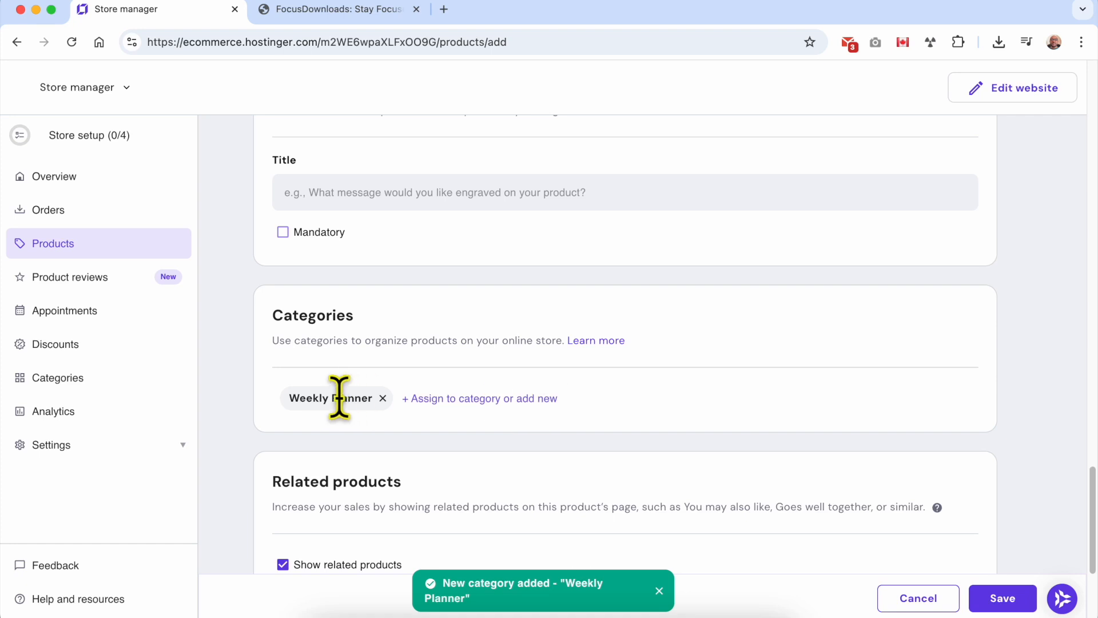
Review the related products section, keep its title "You may also like", and choose All products as its category
{"action": "scroll", "coordinate": [355, 394], "scroll_direction": "down", "scroll_amount": 5}
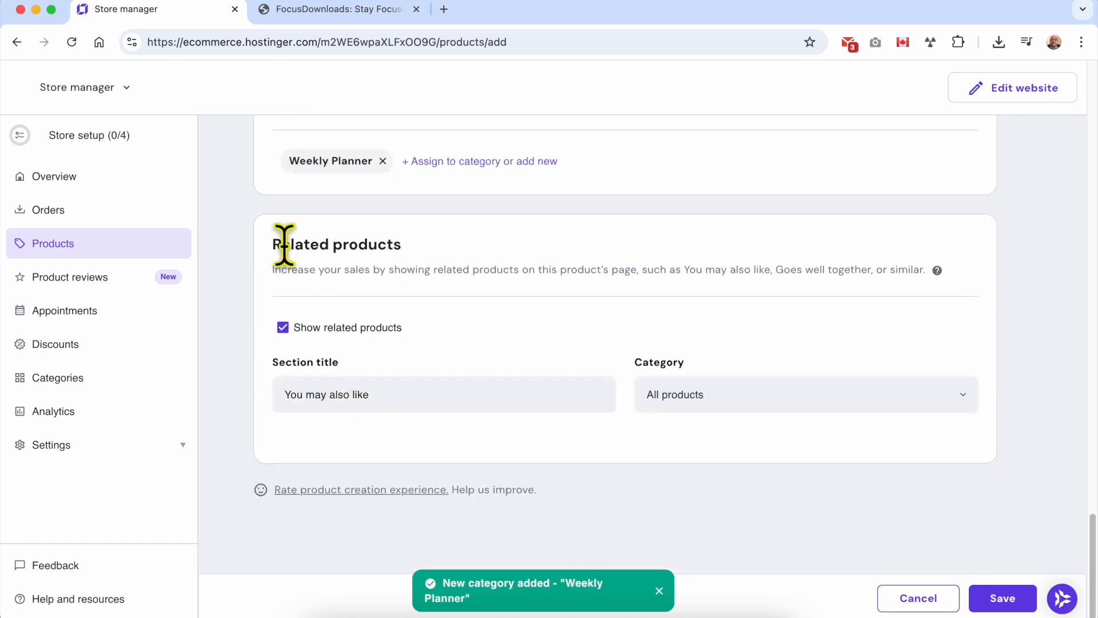
{"action": "triple_click", "coordinate": [277, 245]}
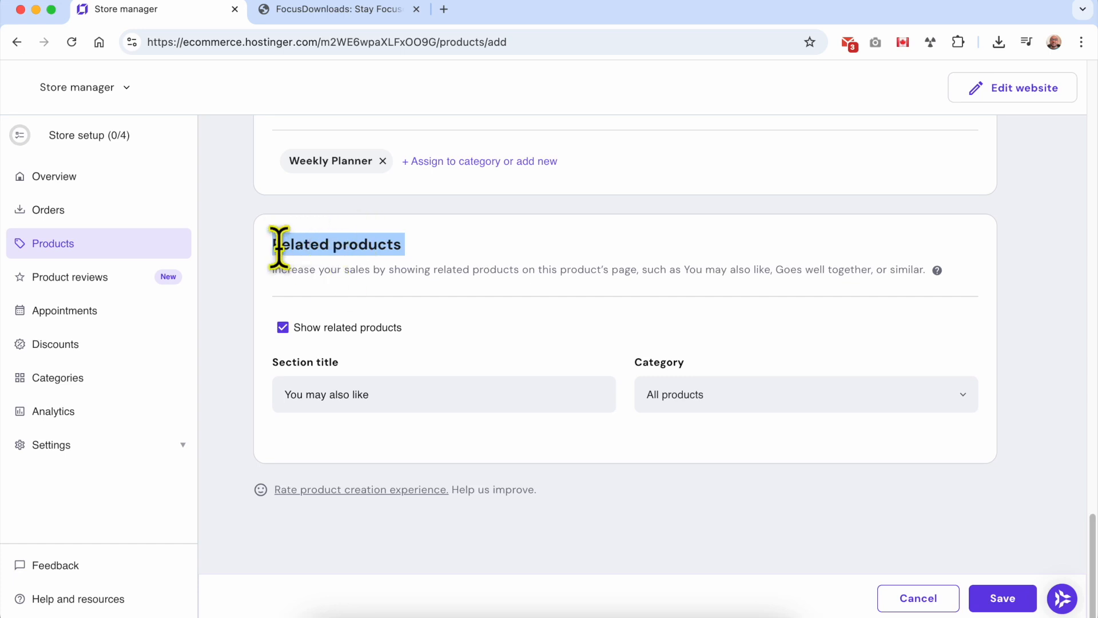
{"action": "left_click", "coordinate": [422, 253]}
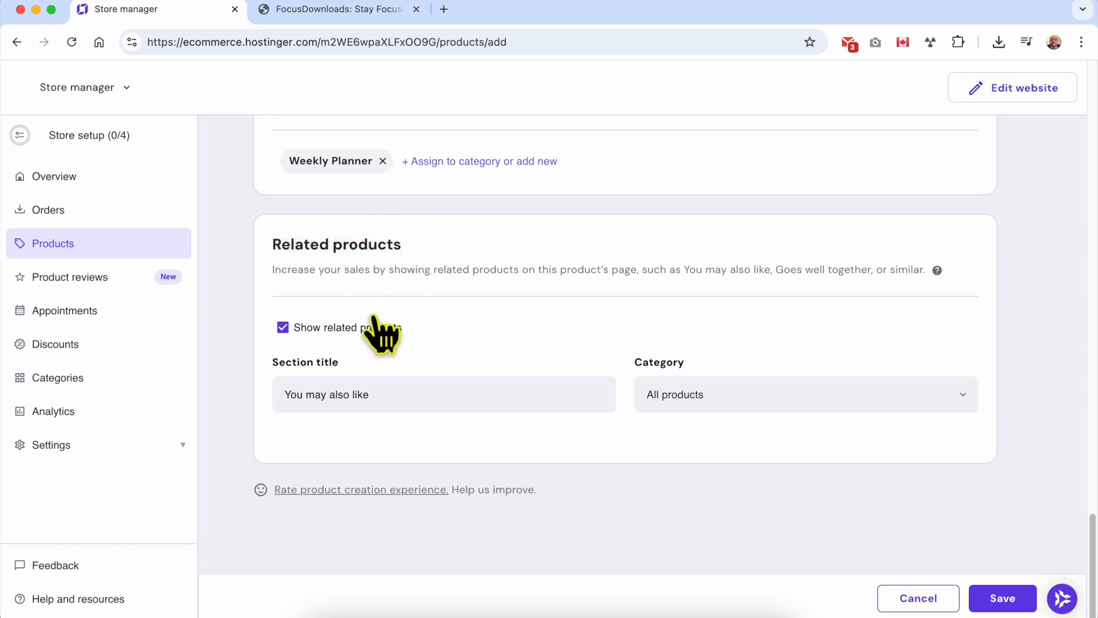
{"action": "left_click", "coordinate": [397, 393]}
{"action": "triple_click", "coordinate": [397, 394]}
{"action": "left_click", "coordinate": [397, 393]}
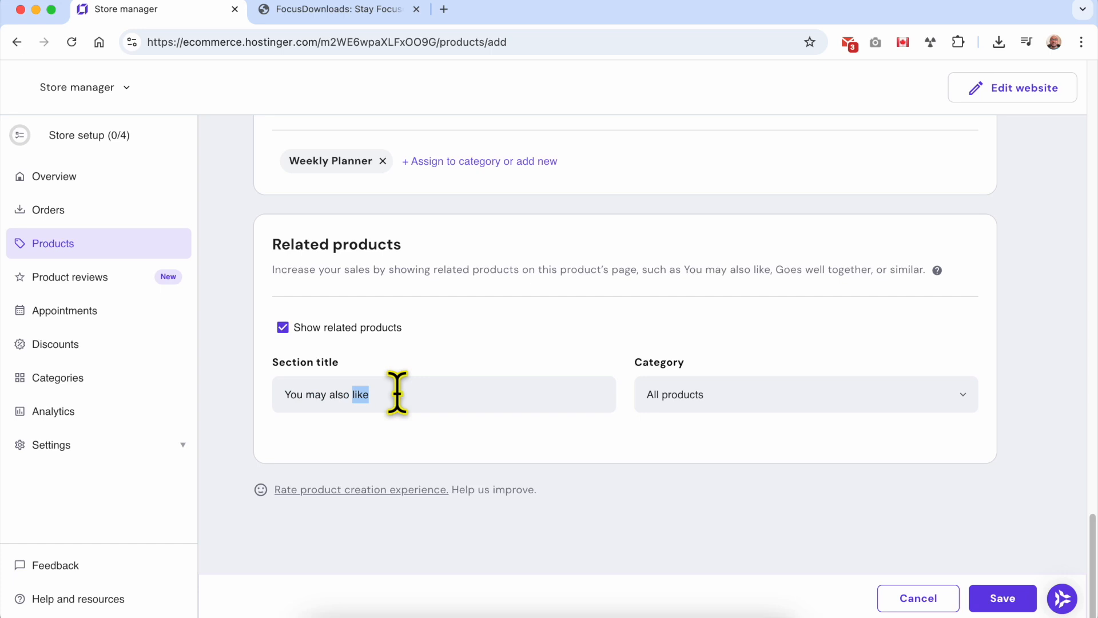
{"action": "left_click", "coordinate": [398, 393]}
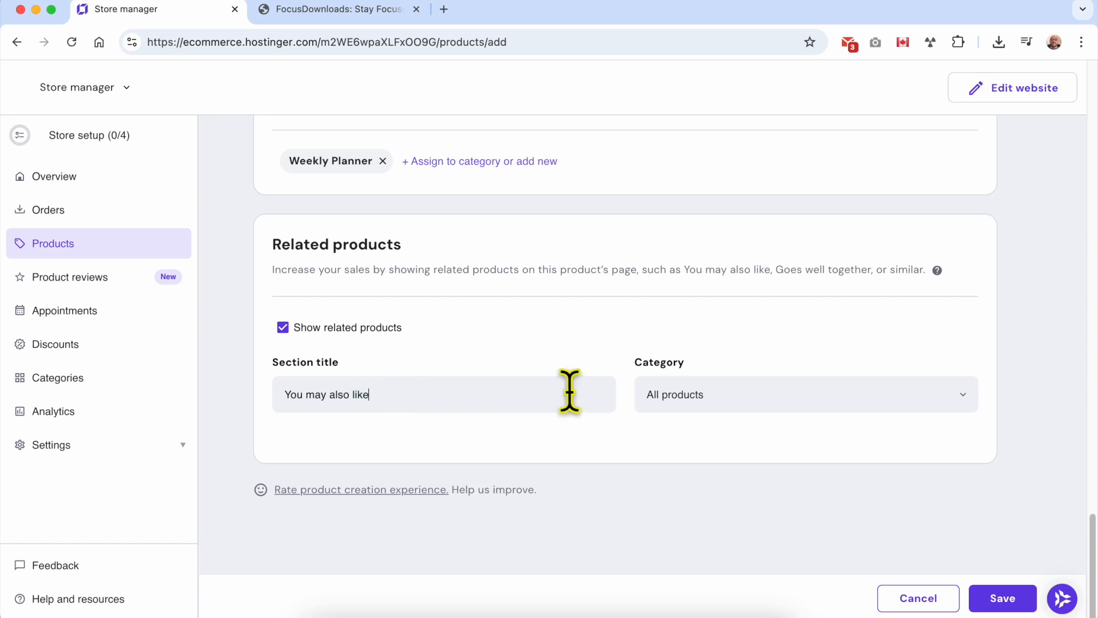
{"action": "left_click", "coordinate": [707, 400]}
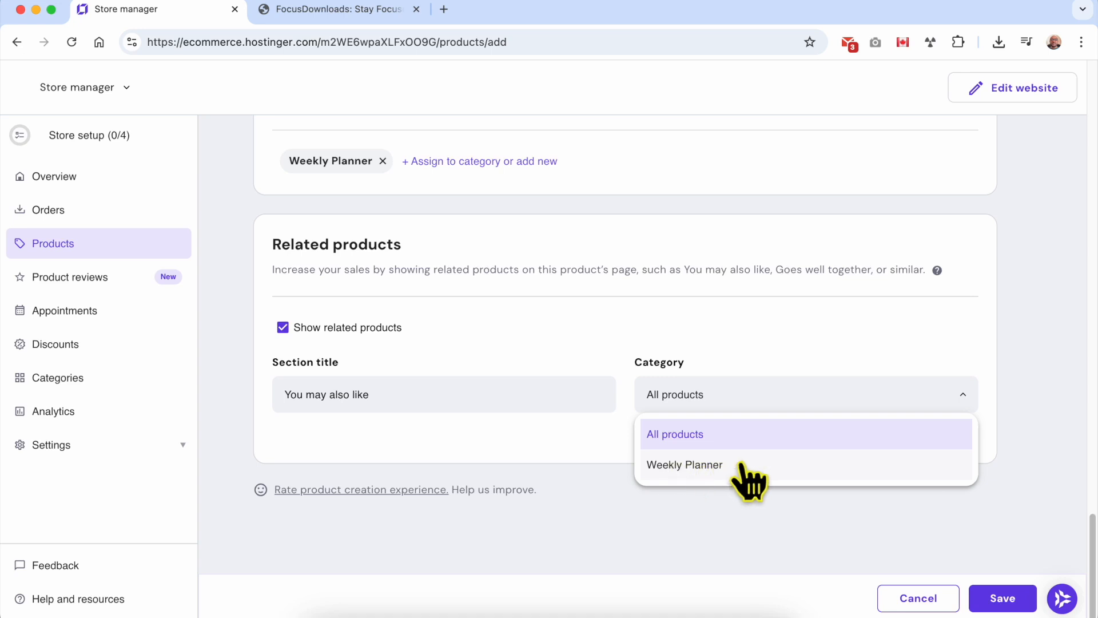
{"action": "left_click", "coordinate": [700, 437]}
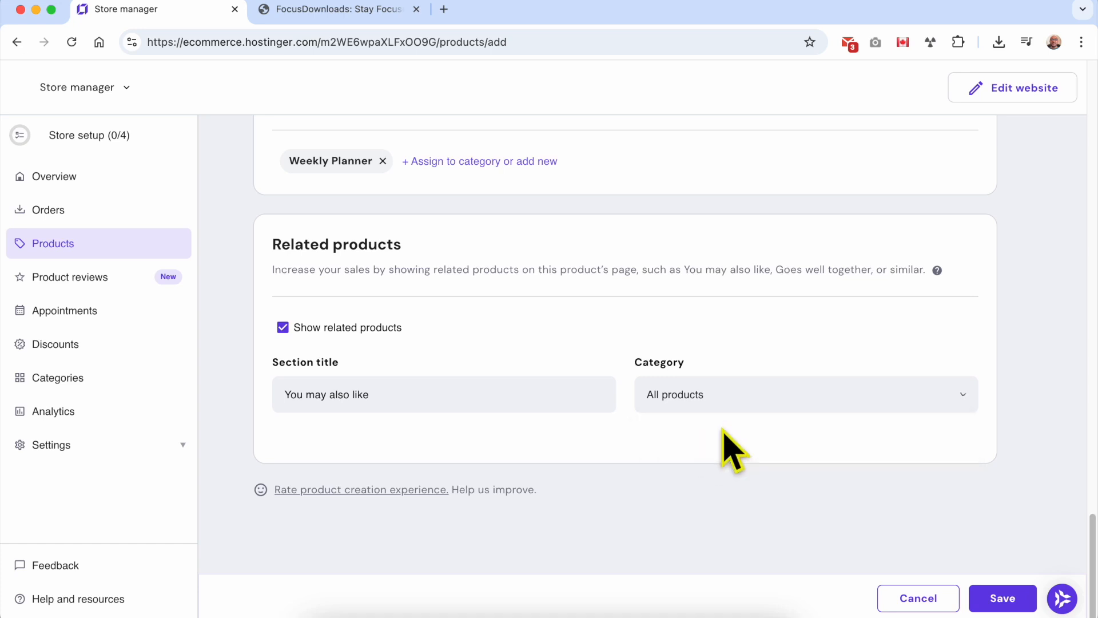
Review the Weekly Planner form from its media and pricing to the related products, and save the product
{"action": "scroll", "coordinate": [861, 458], "scroll_direction": "up", "scroll_amount": 20}
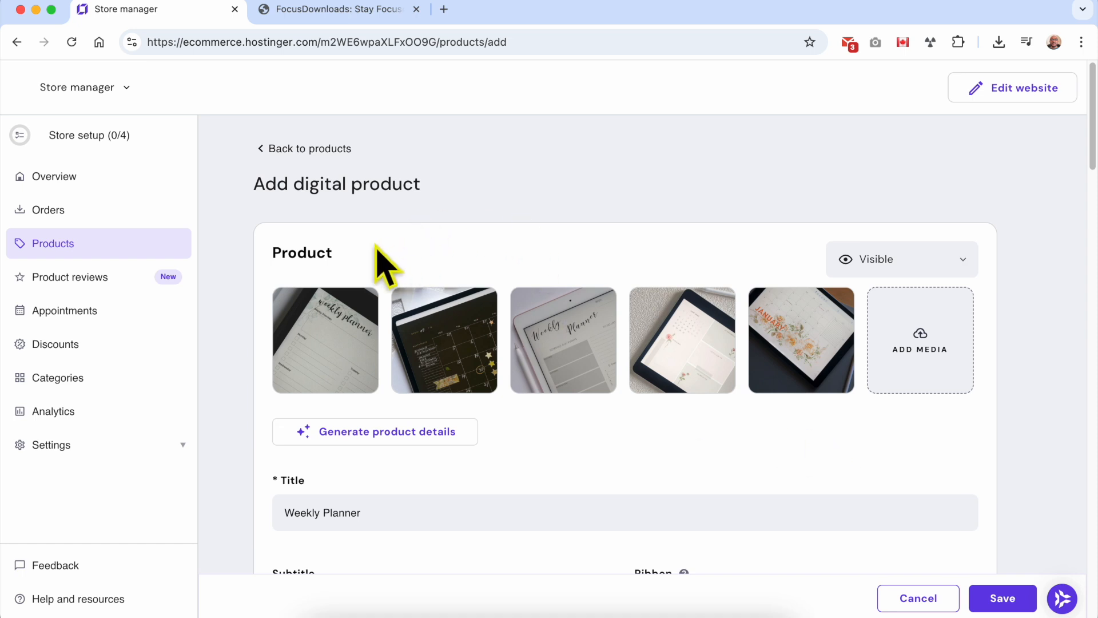
{"action": "scroll", "coordinate": [412, 404], "scroll_direction": "down", "scroll_amount": 4}
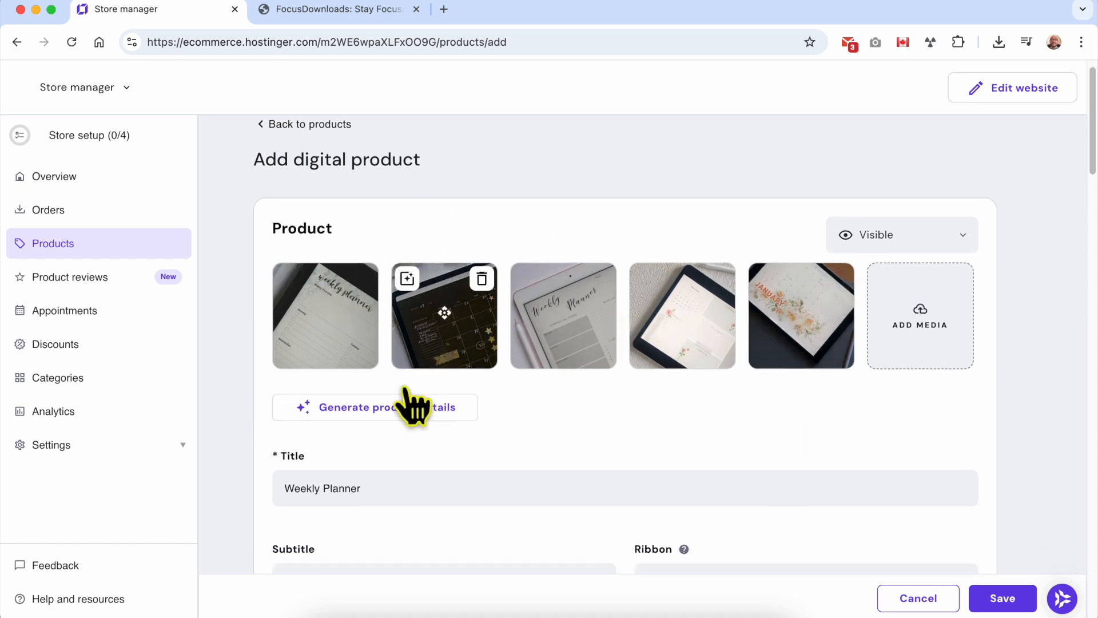
{"action": "scroll", "coordinate": [441, 321], "scroll_direction": "down", "scroll_amount": 1}
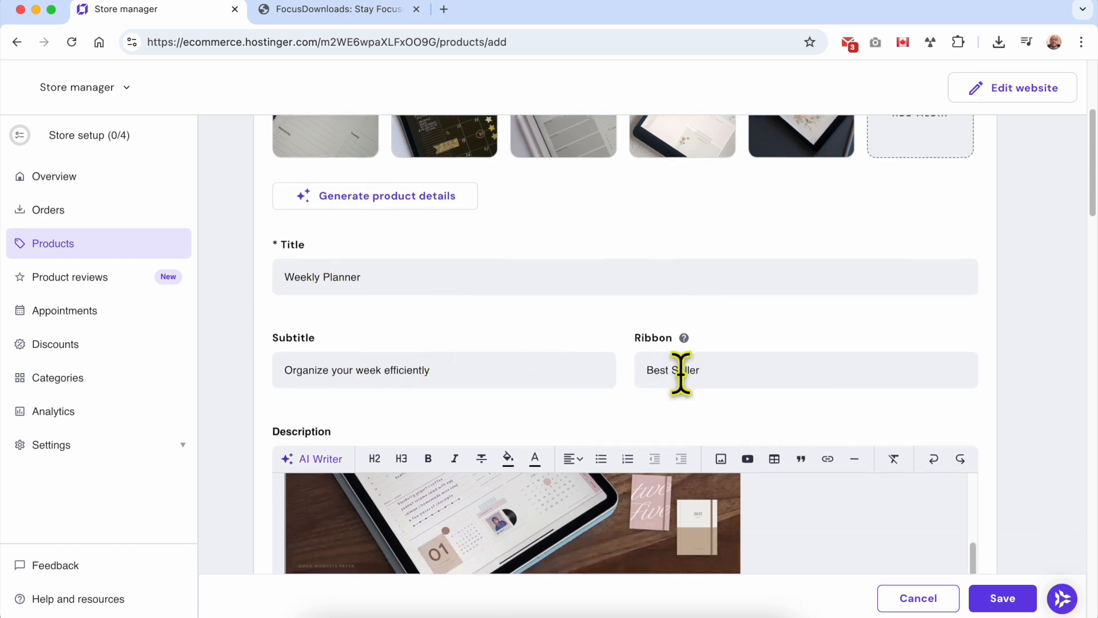
{"action": "scroll", "coordinate": [681, 370], "scroll_direction": "down", "scroll_amount": 4}
{"action": "scroll", "coordinate": [502, 400], "scroll_direction": "down", "scroll_amount": 5}
{"action": "scroll", "coordinate": [202, 328], "scroll_direction": "down", "scroll_amount": 10}
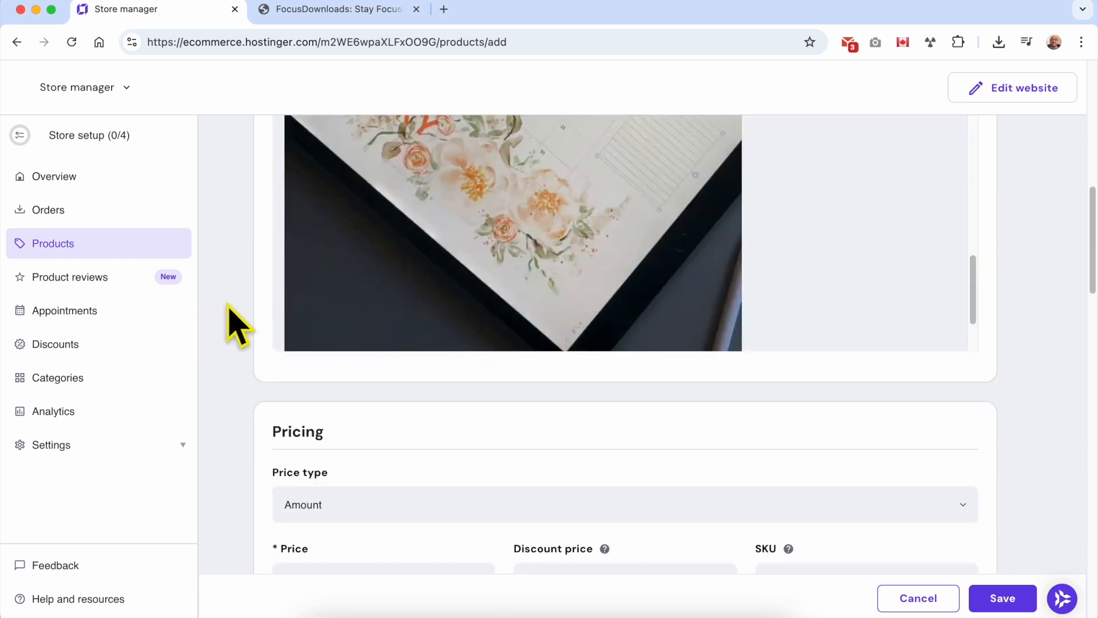
{"action": "scroll", "coordinate": [560, 366], "scroll_direction": "down", "scroll_amount": 2}
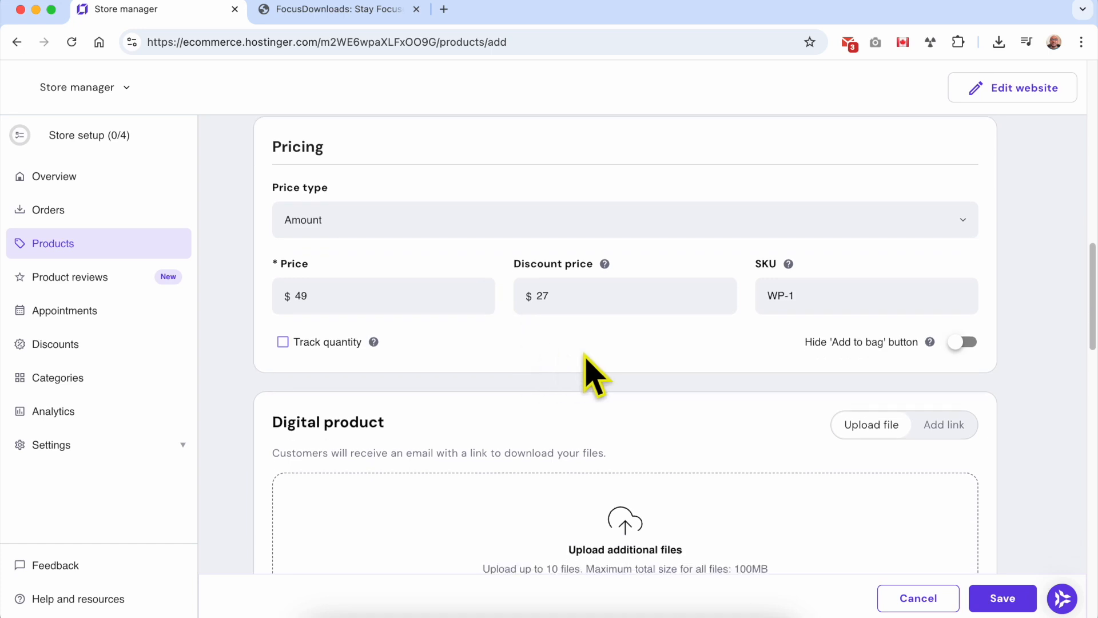
{"action": "left_click", "coordinate": [766, 251]}
{"action": "scroll", "coordinate": [363, 404], "scroll_direction": "down", "scroll_amount": 4}
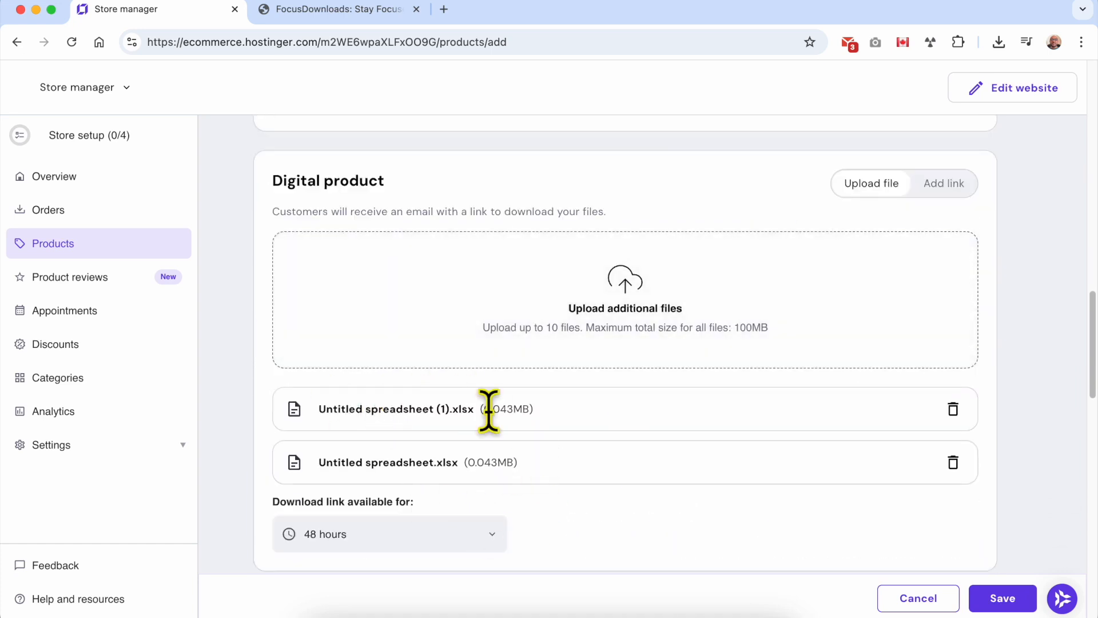
{"action": "scroll", "coordinate": [574, 464], "scroll_direction": "down", "scroll_amount": 1}
{"action": "scroll", "coordinate": [574, 464], "scroll_direction": "down", "scroll_amount": 9}
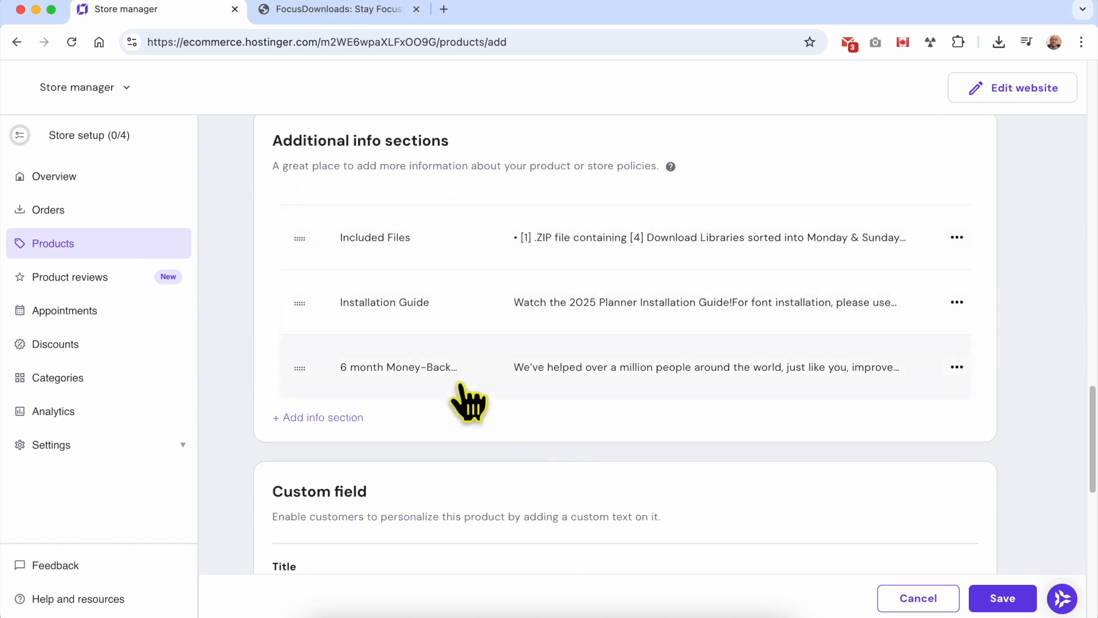
{"action": "scroll", "coordinate": [522, 448], "scroll_direction": "down", "scroll_amount": 4}
{"action": "scroll", "coordinate": [400, 438], "scroll_direction": "down", "scroll_amount": 4}
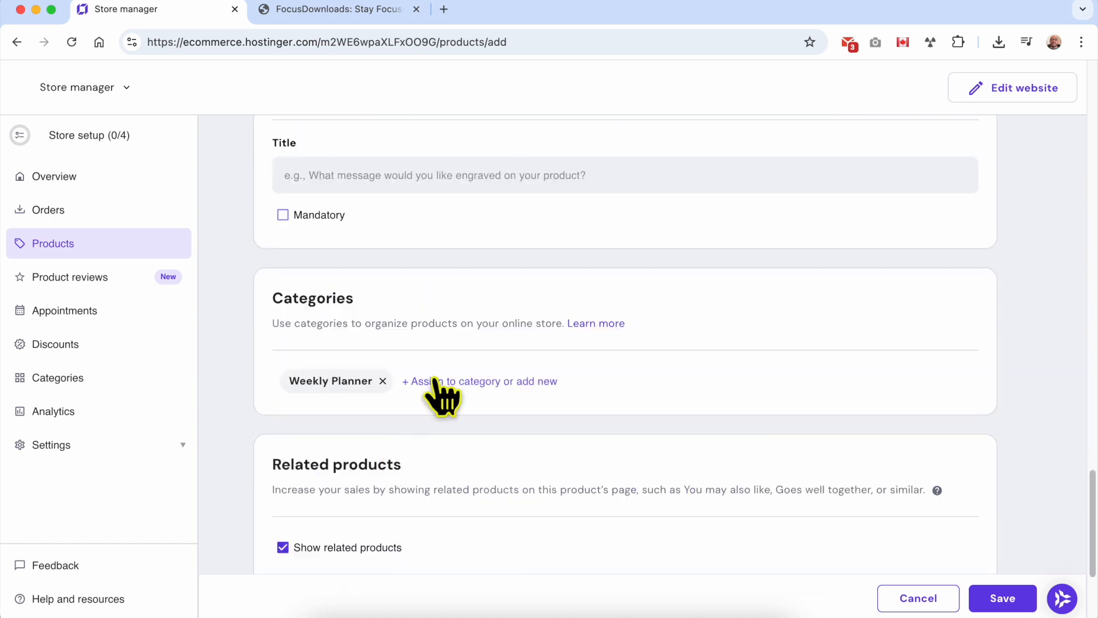
{"action": "scroll", "coordinate": [492, 436], "scroll_direction": "down", "scroll_amount": 4}
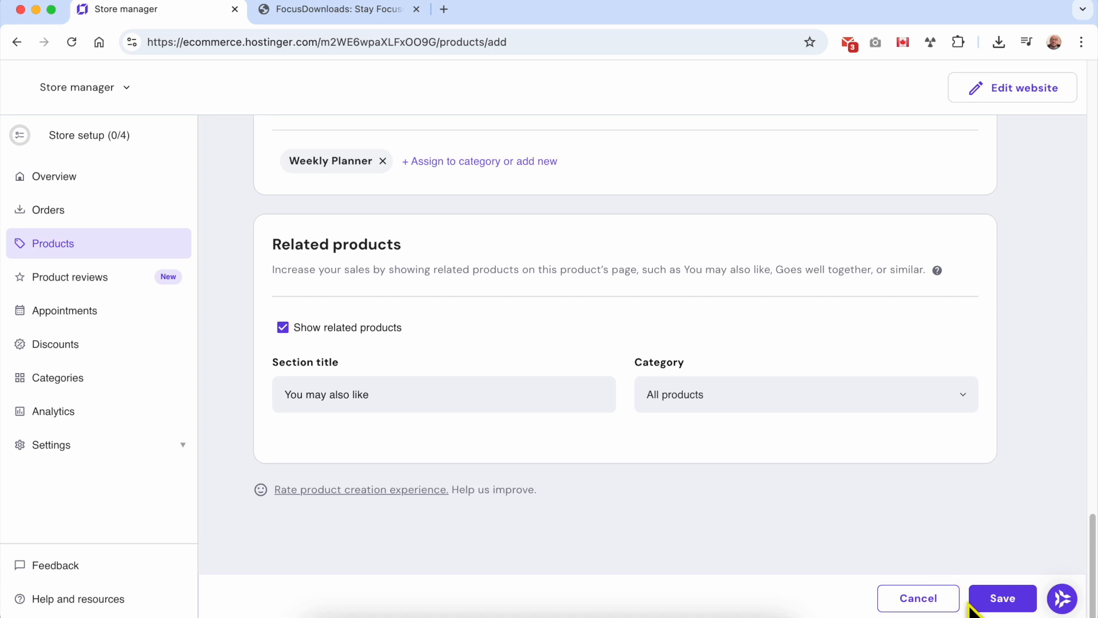
{"action": "left_click", "coordinate": [1006, 600]}
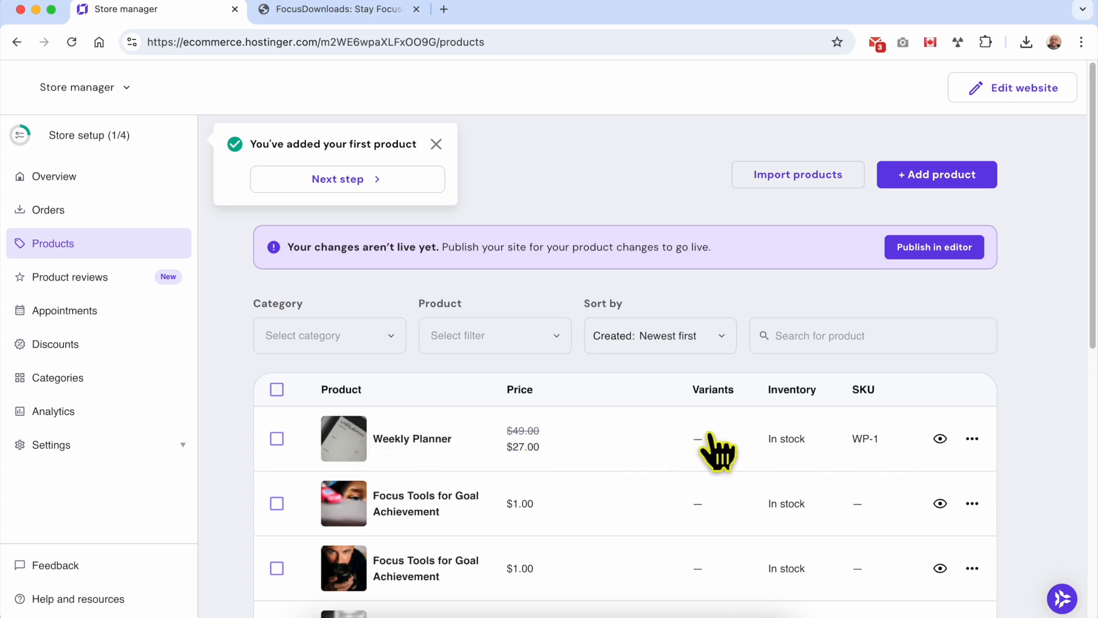
Check the published store's Shop page for the newly added Weekly Planner
{"action": "left_click", "coordinate": [371, 19]}
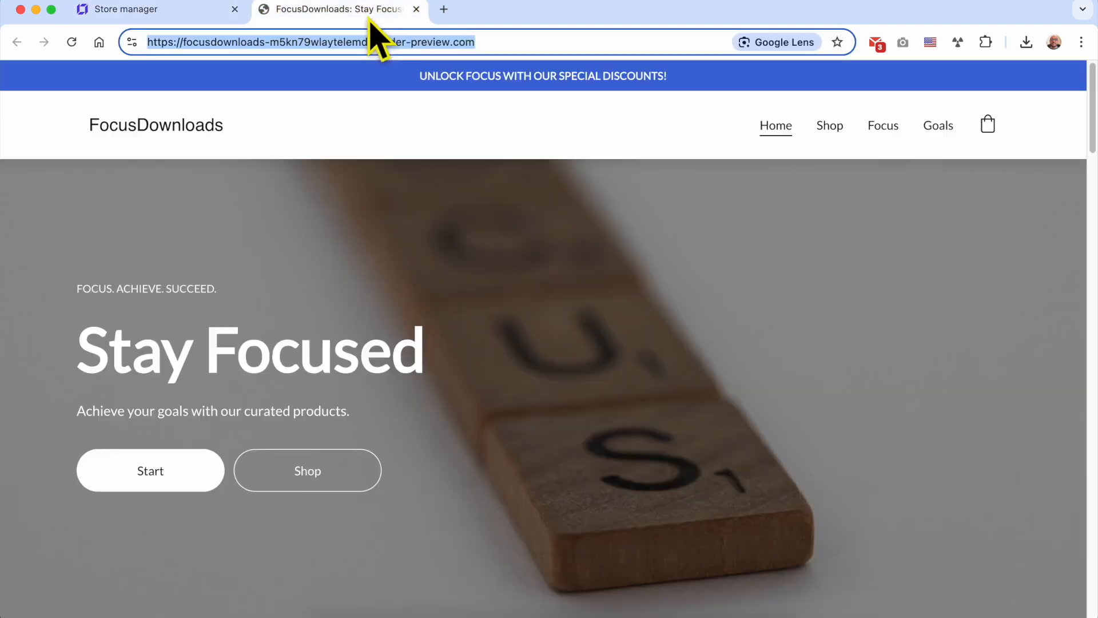
{"action": "left_click", "coordinate": [829, 128]}
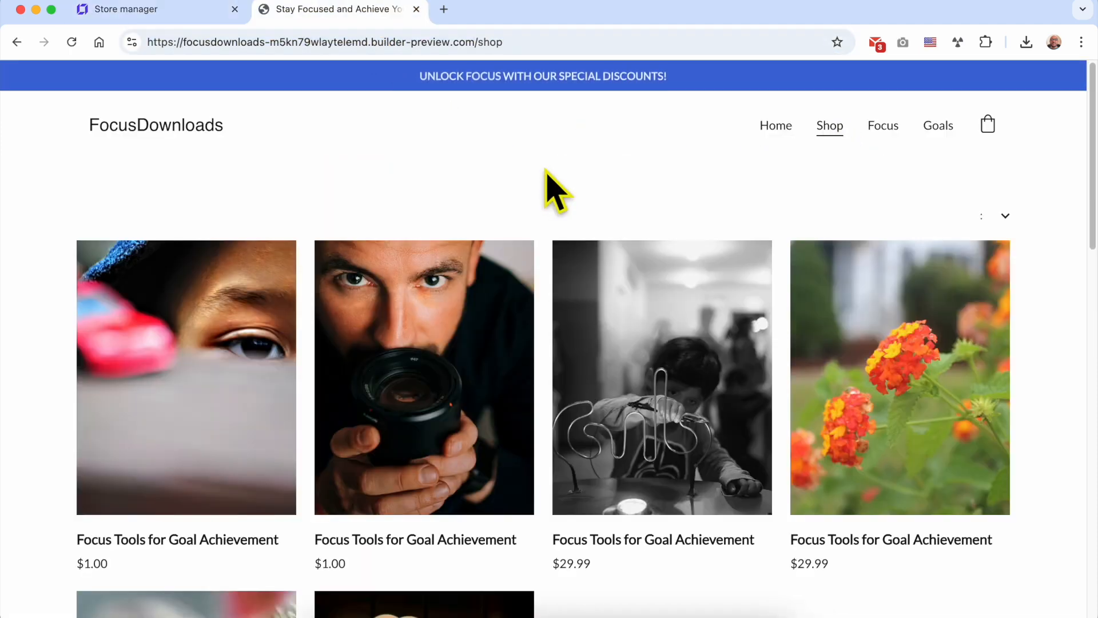
Go from the store manager to the website editor and update the website to publish the product changes
{"action": "left_click", "coordinate": [151, 16]}
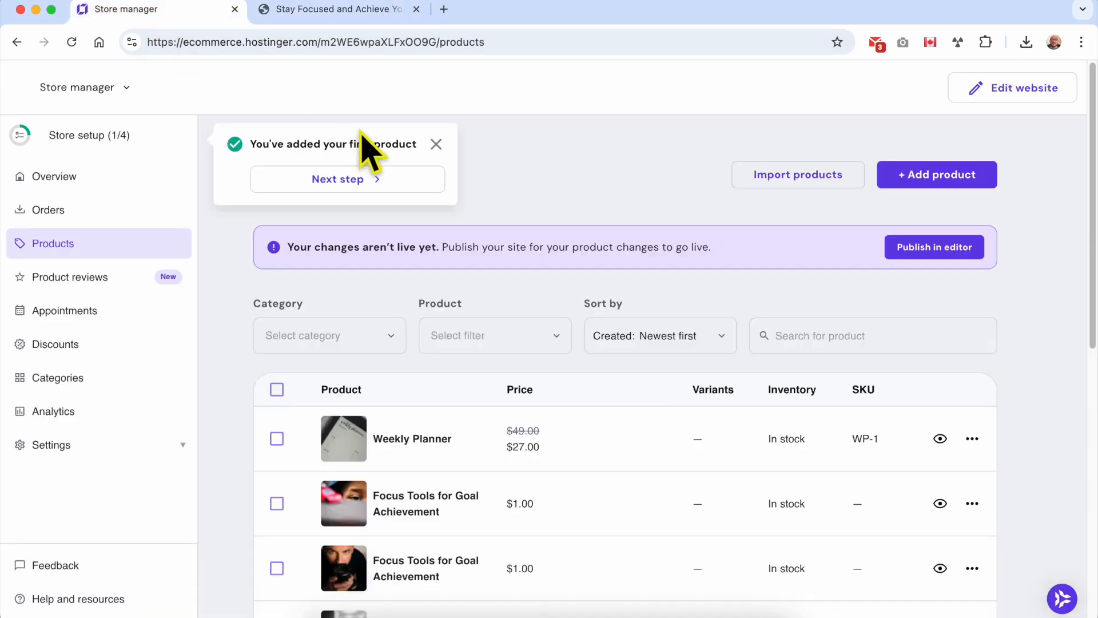
{"action": "left_click", "coordinate": [98, 87]}
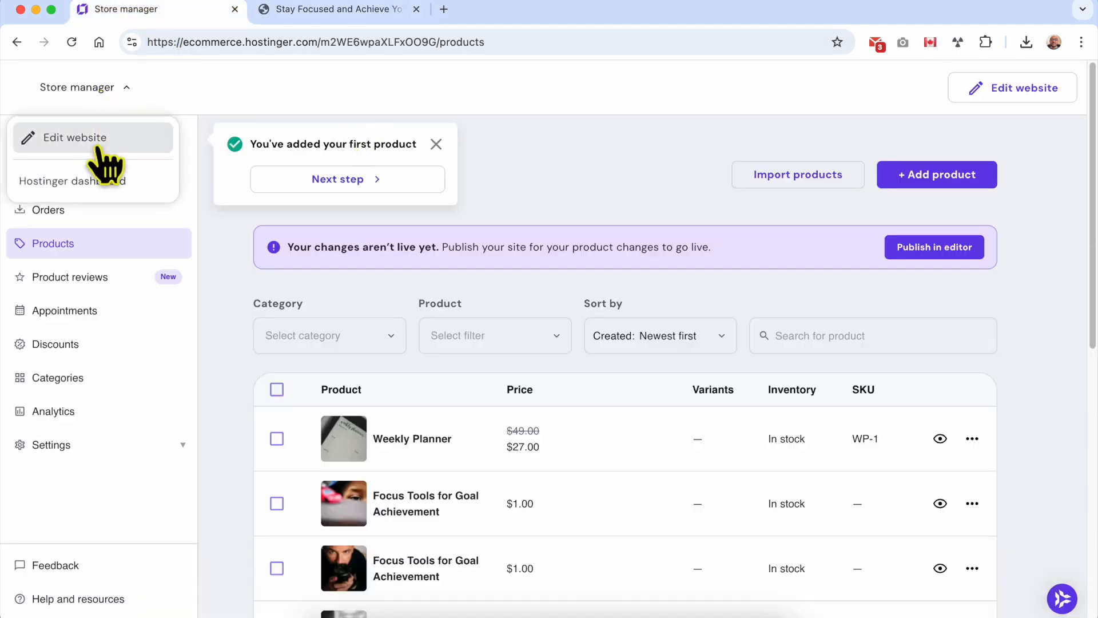
{"action": "left_click", "coordinate": [104, 164]}
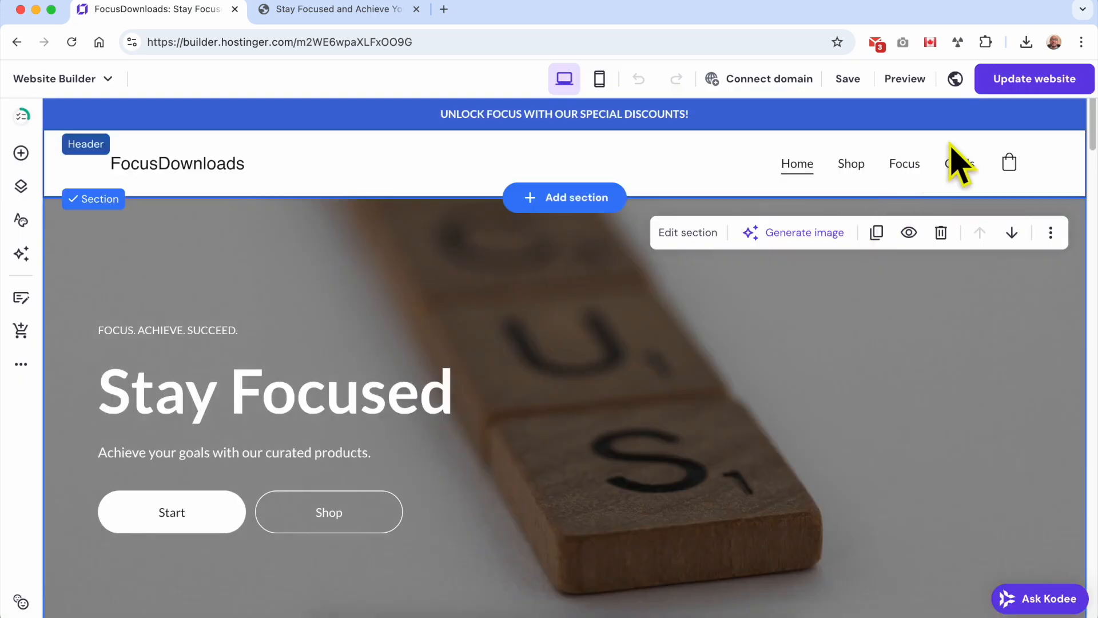
{"action": "left_click", "coordinate": [1028, 83]}
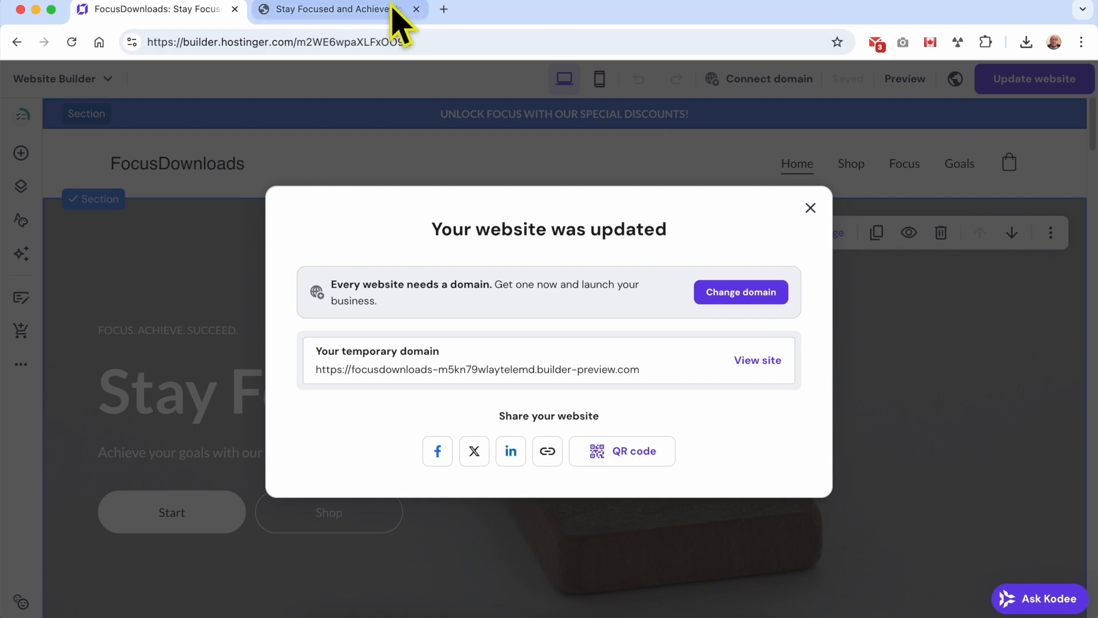
Reload the published store's Shop page and open the Weekly Planner product
{"action": "left_click", "coordinate": [392, 10]}
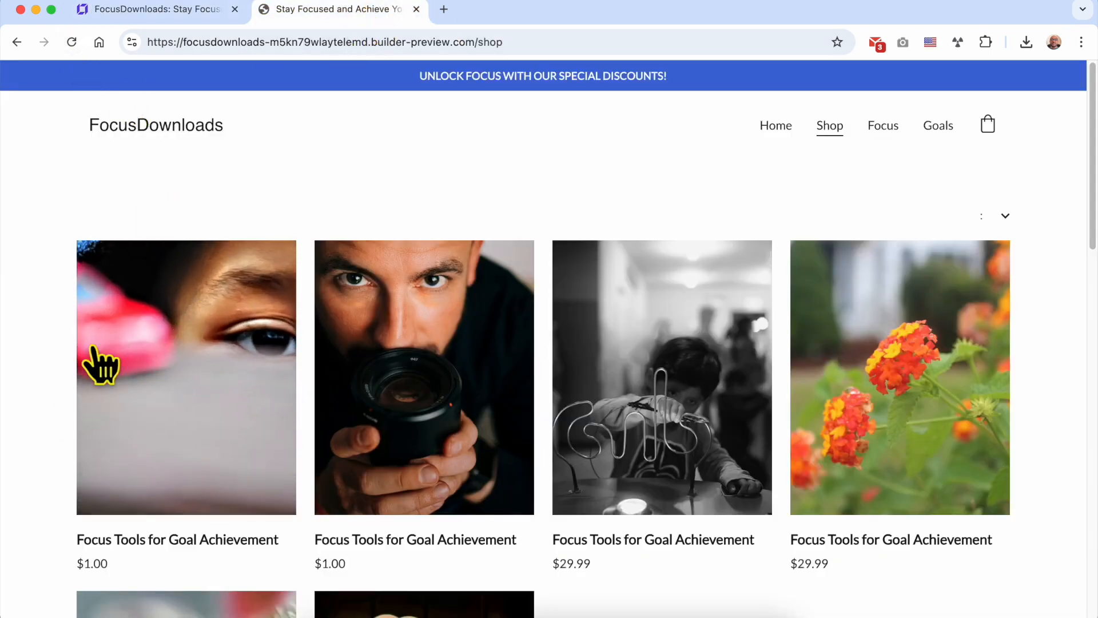
{"action": "left_click", "coordinate": [72, 44]}
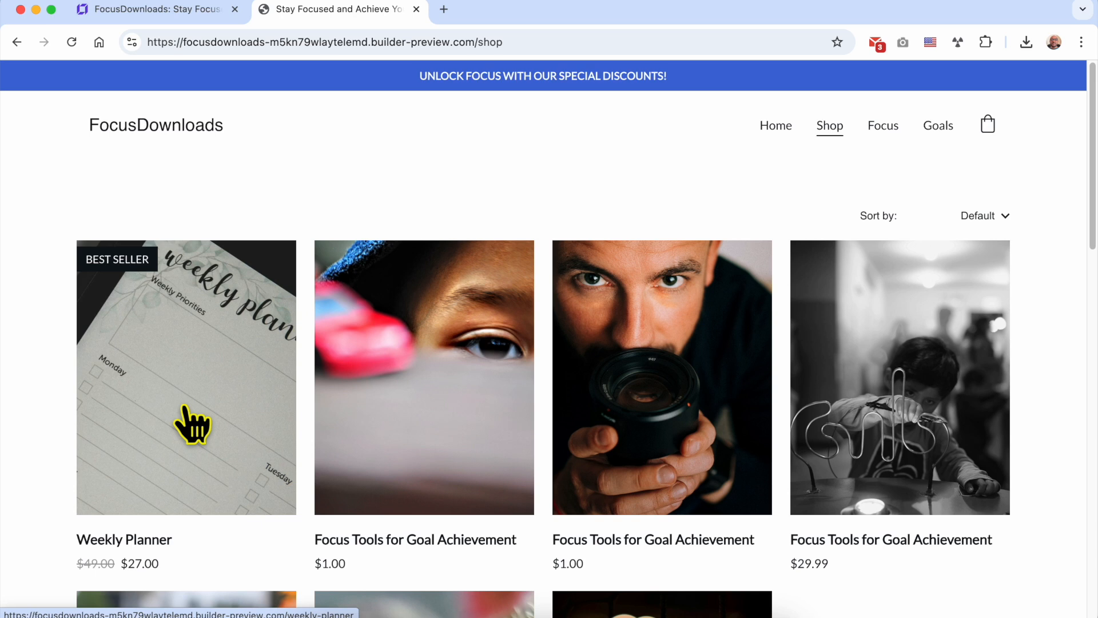
{"action": "left_click", "coordinate": [191, 346]}
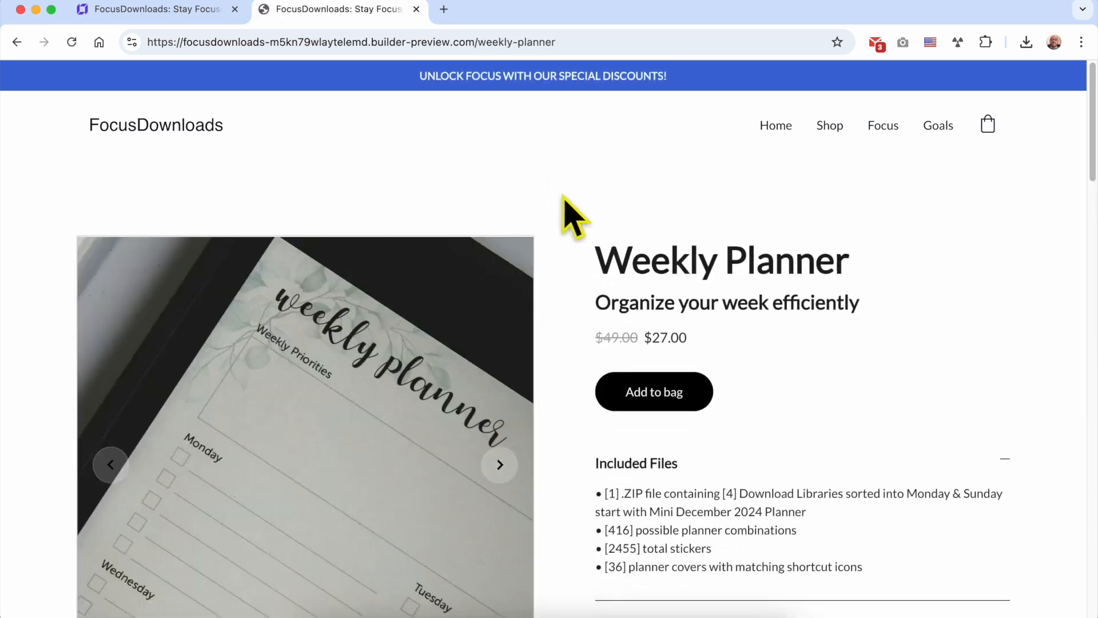
Examine the title, subtitle, original price and discount price on the live Weekly Planner page
{"action": "scroll", "coordinate": [601, 327], "scroll_direction": "down", "scroll_amount": 1}
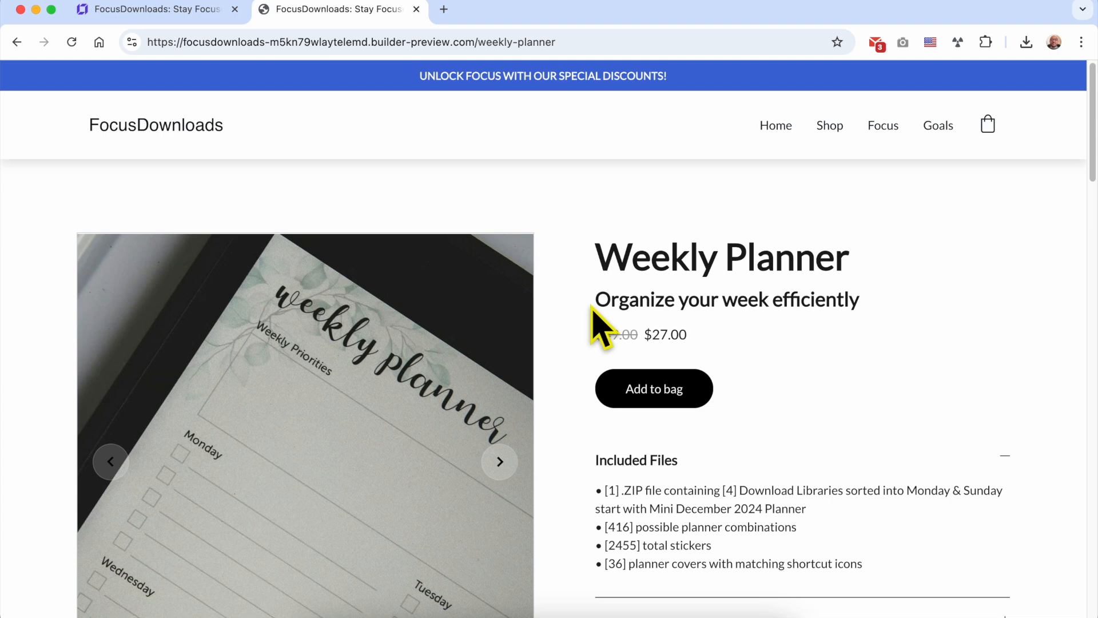
{"action": "triple_click", "coordinate": [656, 256]}
{"action": "scroll", "coordinate": [704, 276], "scroll_direction": "down", "scroll_amount": 1}
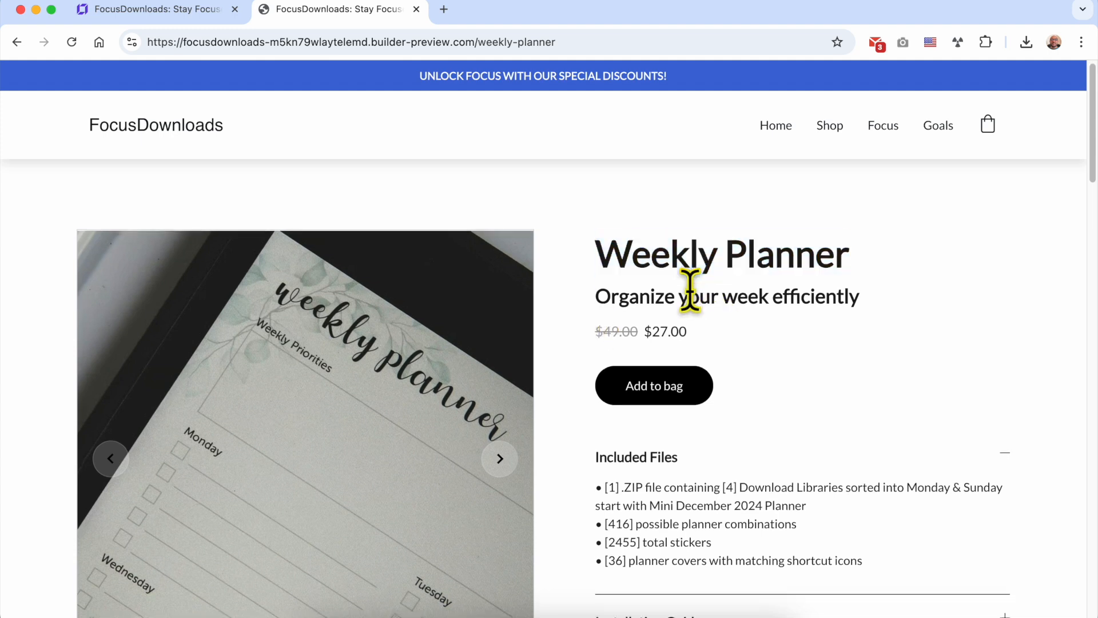
{"action": "triple_click", "coordinate": [692, 293]}
{"action": "left_click", "coordinate": [616, 338]}
{"action": "left_click_drag", "start_coordinate": [645, 332], "coordinate": [687, 331]}
{"action": "scroll", "coordinate": [809, 350], "scroll_direction": "down", "scroll_amount": 2}
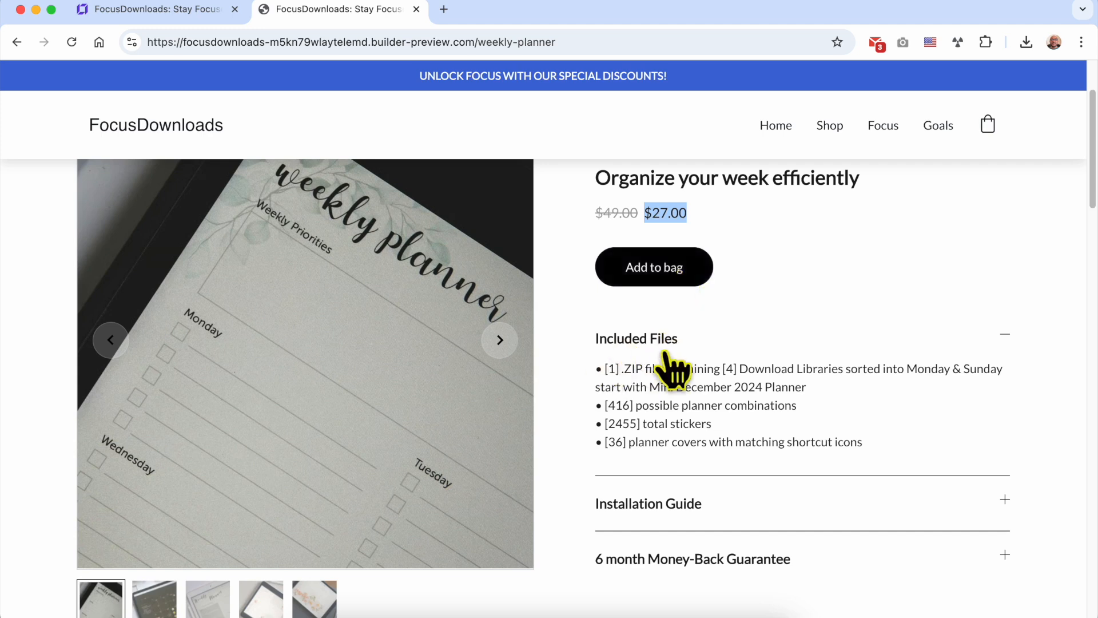
Test the product's Included Files section, and expand the Installation Guide and 6 month Money-Back Guarantee sections to read them
{"action": "left_click", "coordinate": [642, 346]}
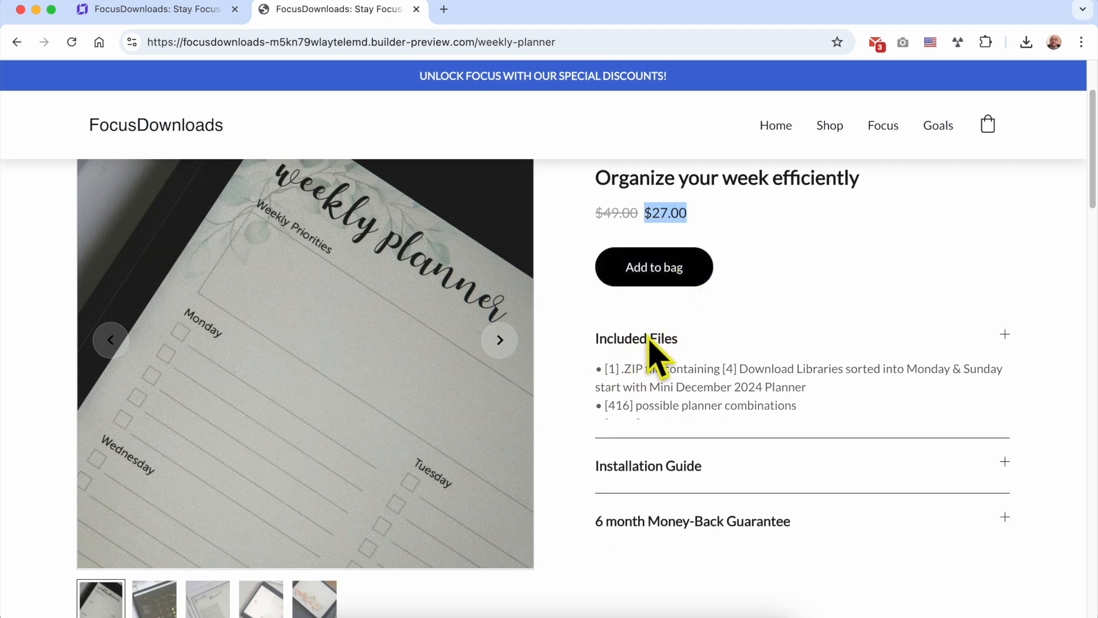
{"action": "left_click", "coordinate": [655, 359]}
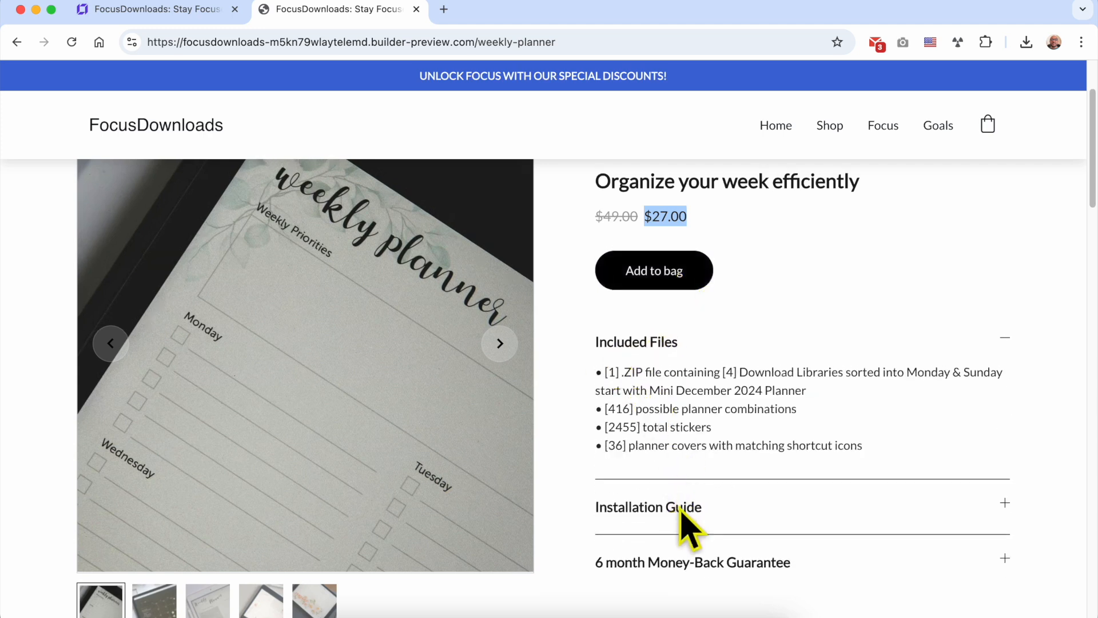
{"action": "left_click", "coordinate": [682, 508]}
{"action": "scroll", "coordinate": [684, 503], "scroll_direction": "down", "scroll_amount": 2}
{"action": "left_click", "coordinate": [693, 489]}
{"action": "scroll", "coordinate": [695, 489], "scroll_direction": "down", "scroll_amount": 1}
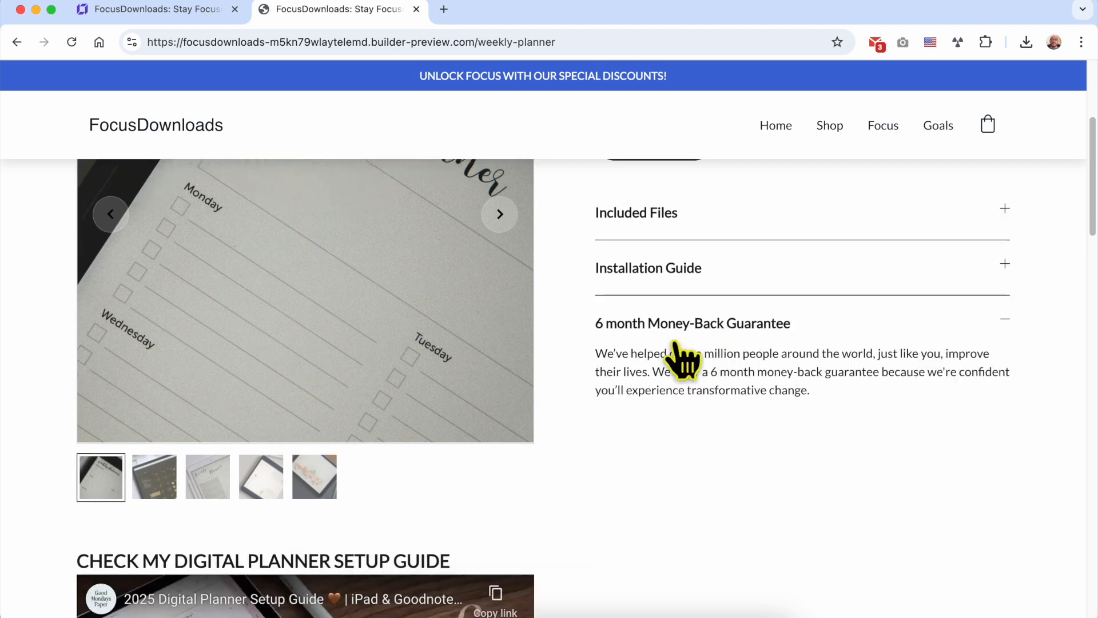
Cycle forward through all the product images in the Weekly Planner gallery
{"action": "scroll", "coordinate": [684, 358], "scroll_direction": "up", "scroll_amount": 5}
{"action": "left_click", "coordinate": [497, 457]}
{"action": "scroll", "coordinate": [506, 472], "scroll_direction": "down", "scroll_amount": 2}
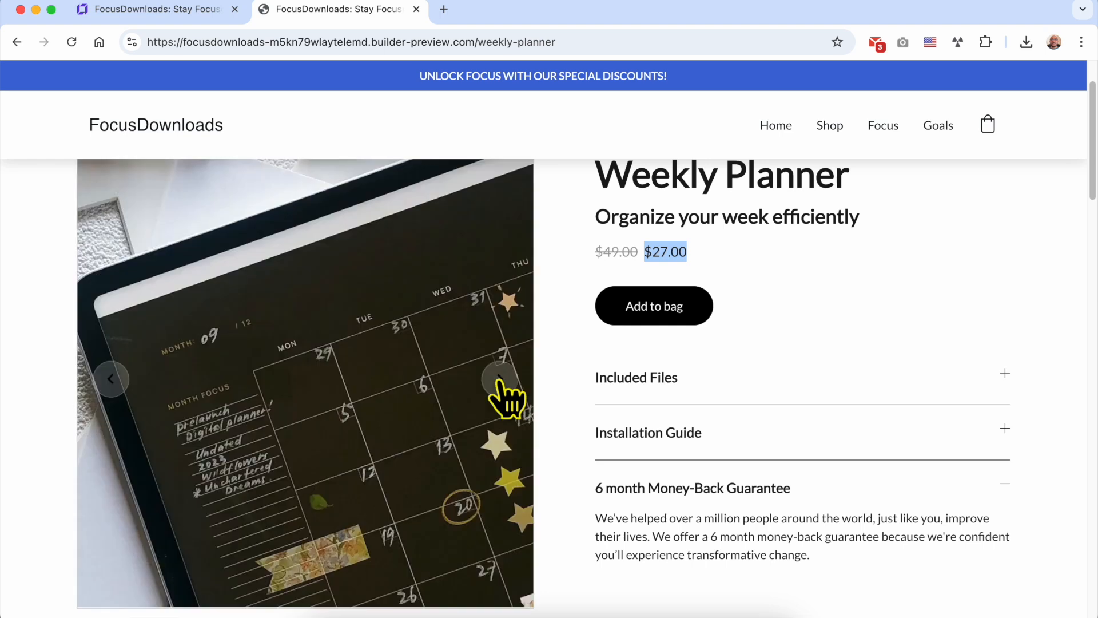
{"action": "left_click", "coordinate": [500, 379]}
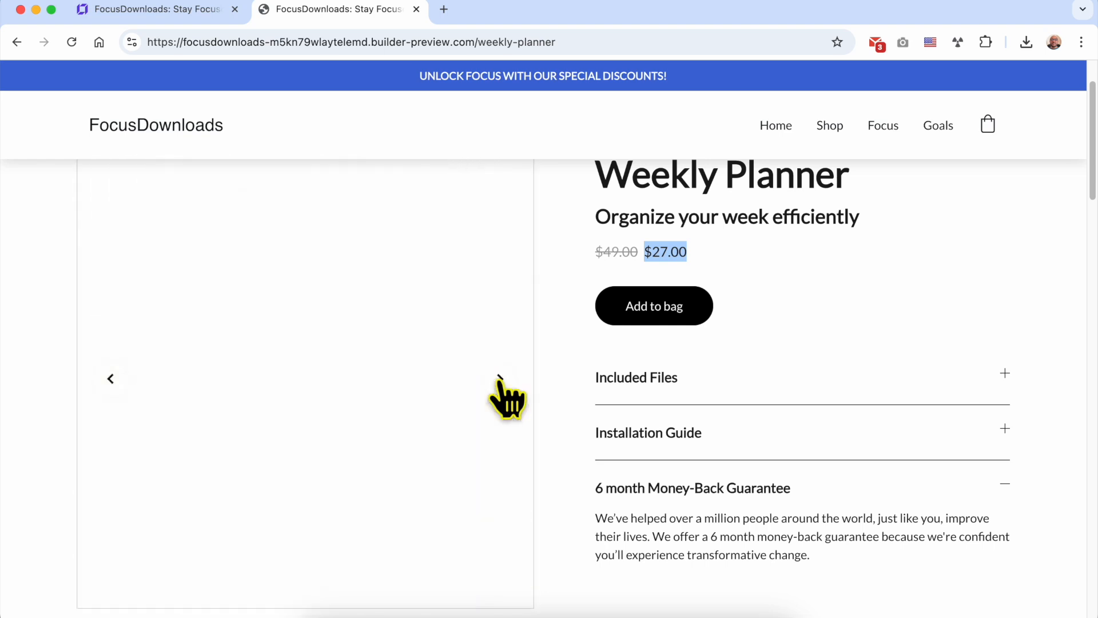
{"action": "left_click", "coordinate": [499, 379]}
{"action": "left_click", "coordinate": [499, 380]}
{"action": "left_click", "coordinate": [500, 379]}
{"action": "left_click", "coordinate": [500, 379]}
{"action": "left_click", "coordinate": [499, 379]}
{"action": "left_click", "coordinate": [499, 380]}
{"action": "scroll", "coordinate": [503, 384], "scroll_direction": "down", "scroll_amount": 5}
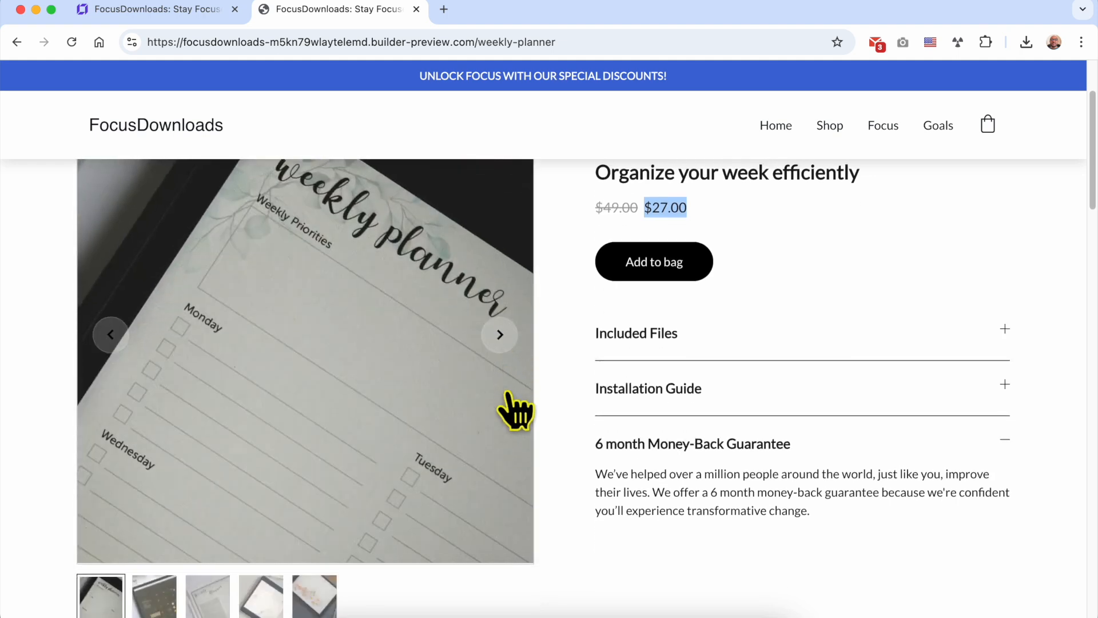
View individual product images through the gallery thumbnails, ending with the January planner image
{"action": "left_click", "coordinate": [168, 368]}
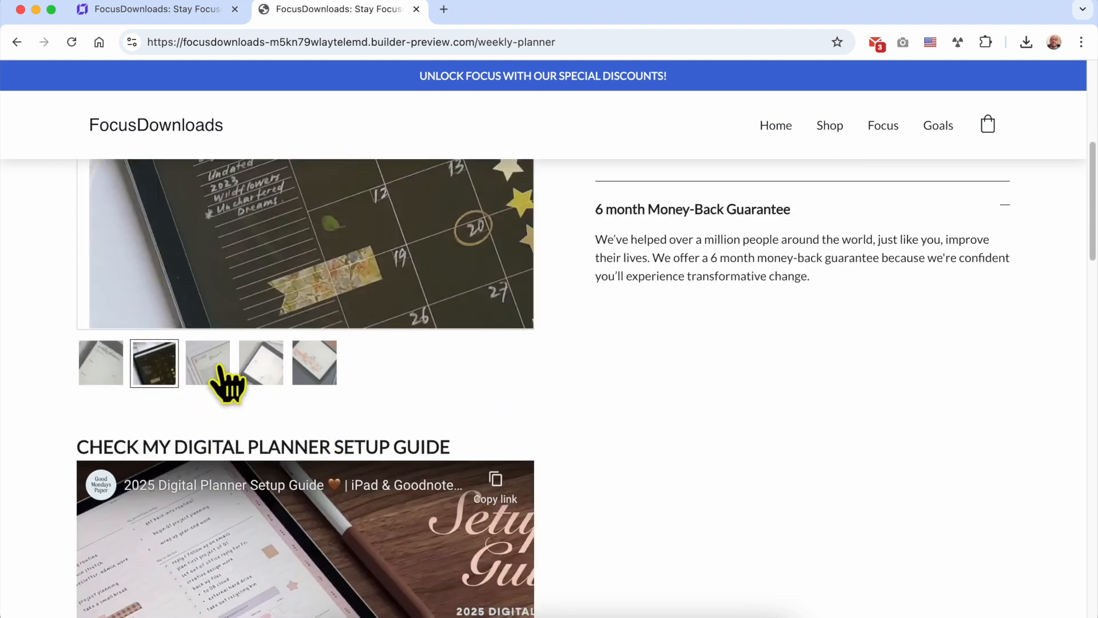
{"action": "scroll", "coordinate": [223, 383], "scroll_direction": "up", "scroll_amount": 1}
{"action": "left_click", "coordinate": [263, 422]}
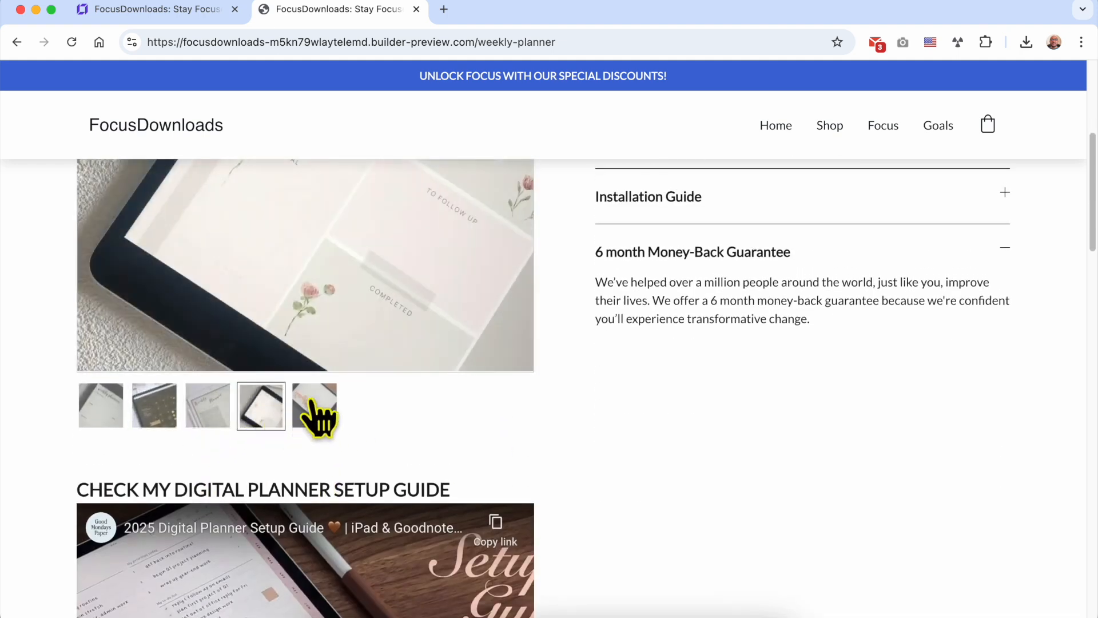
{"action": "scroll", "coordinate": [314, 435], "scroll_direction": "up", "scroll_amount": 1}
{"action": "left_click", "coordinate": [318, 453]}
Examine the product description, including the digital planner setup guide video, the Weekly Planner text and the images
{"action": "scroll", "coordinate": [502, 459], "scroll_direction": "down", "scroll_amount": 8}
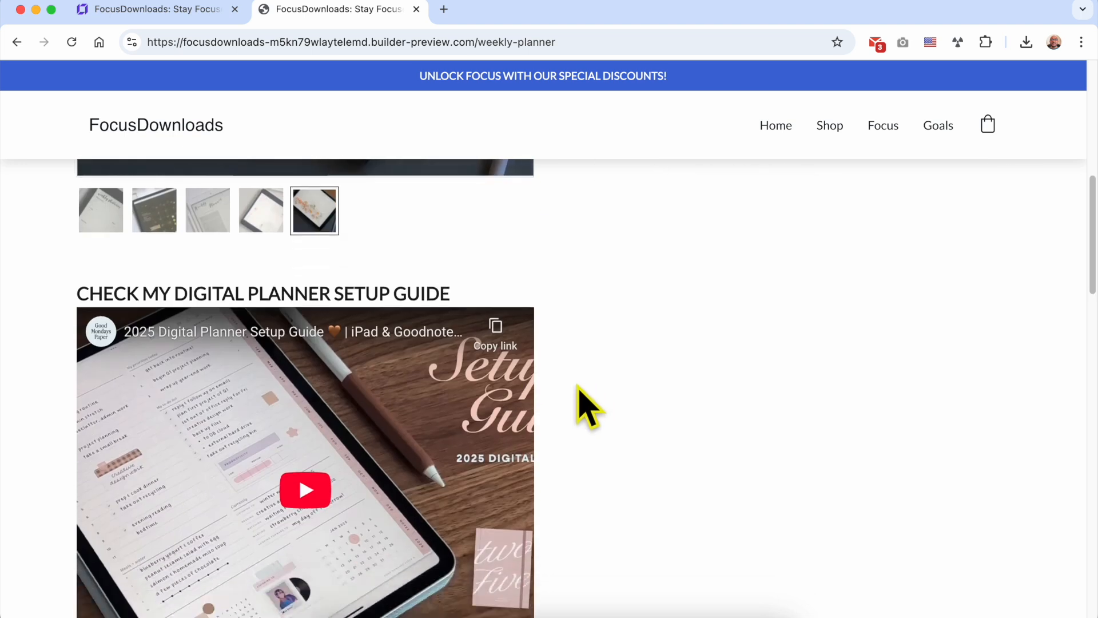
{"action": "scroll", "coordinate": [514, 461], "scroll_direction": "down", "scroll_amount": 4}
{"action": "scroll", "coordinate": [135, 290], "scroll_direction": "up", "scroll_amount": 8}
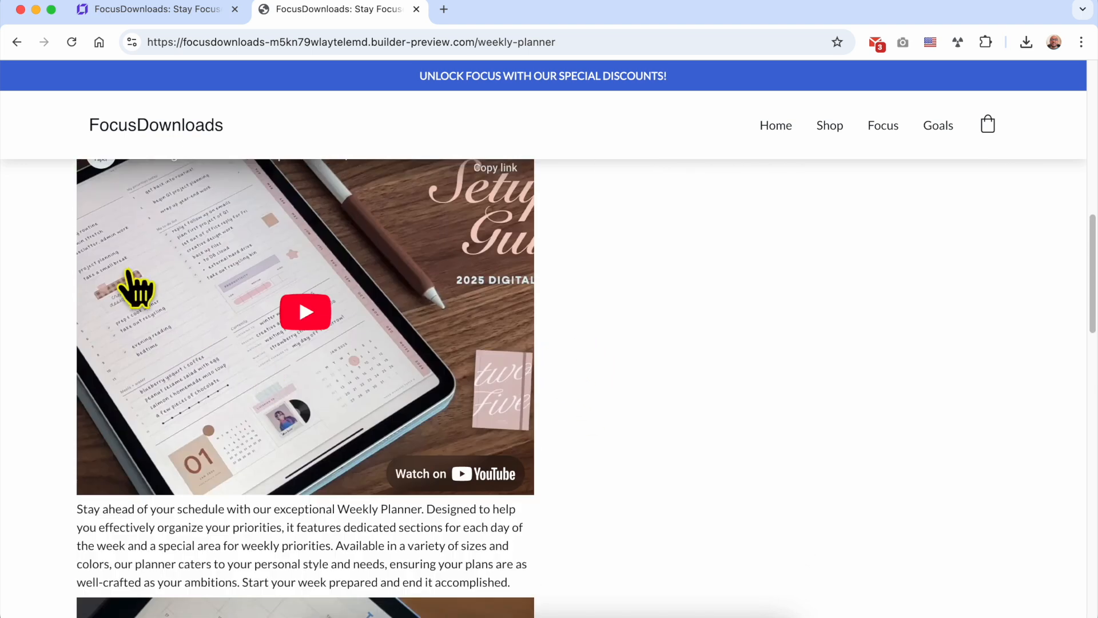
{"action": "triple_click", "coordinate": [139, 323]}
{"action": "scroll", "coordinate": [410, 454], "scroll_direction": "down", "scroll_amount": 3}
{"action": "scroll", "coordinate": [285, 378], "scroll_direction": "down", "scroll_amount": 6}
{"action": "triple_click", "coordinate": [196, 255]}
{"action": "scroll", "coordinate": [289, 426], "scroll_direction": "down", "scroll_amount": 2}
{"action": "scroll", "coordinate": [297, 440], "scroll_direction": "down", "scroll_amount": 14}
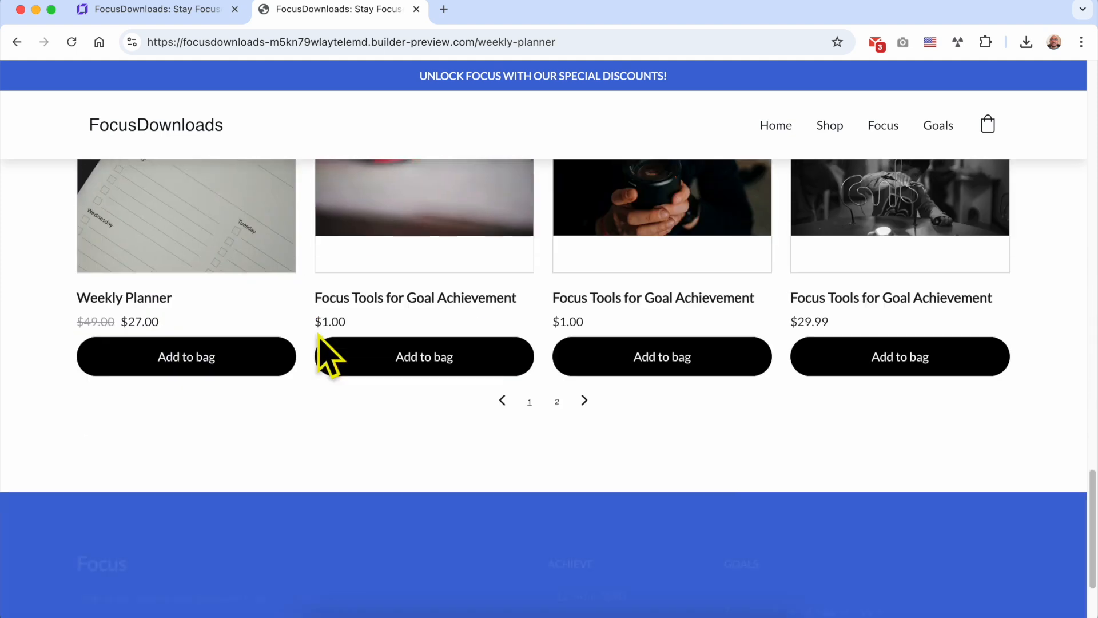
Review the "You may also like" section and add its toy-car Focus Tools for Goal Achievement product to the bag
{"action": "scroll", "coordinate": [326, 355], "scroll_direction": "up", "scroll_amount": 5}
{"action": "triple_click", "coordinate": [235, 269]}
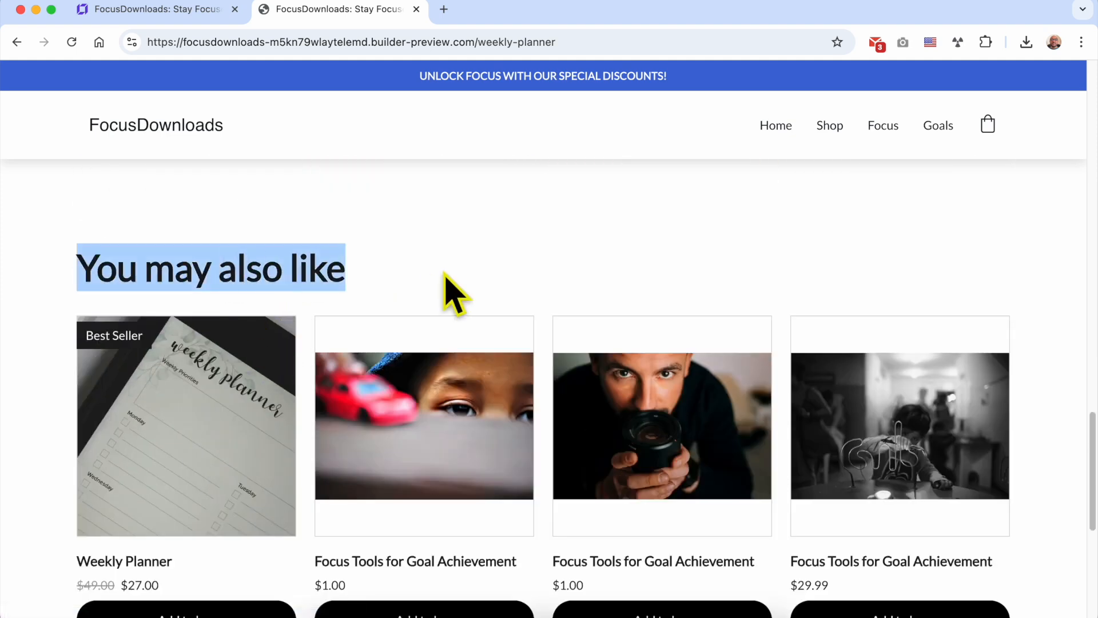
{"action": "left_click", "coordinate": [452, 294]}
{"action": "scroll", "coordinate": [480, 454], "scroll_direction": "down", "scroll_amount": 1}
{"action": "scroll", "coordinate": [487, 470], "scroll_direction": "down", "scroll_amount": 2}
{"action": "left_click", "coordinate": [490, 470]}
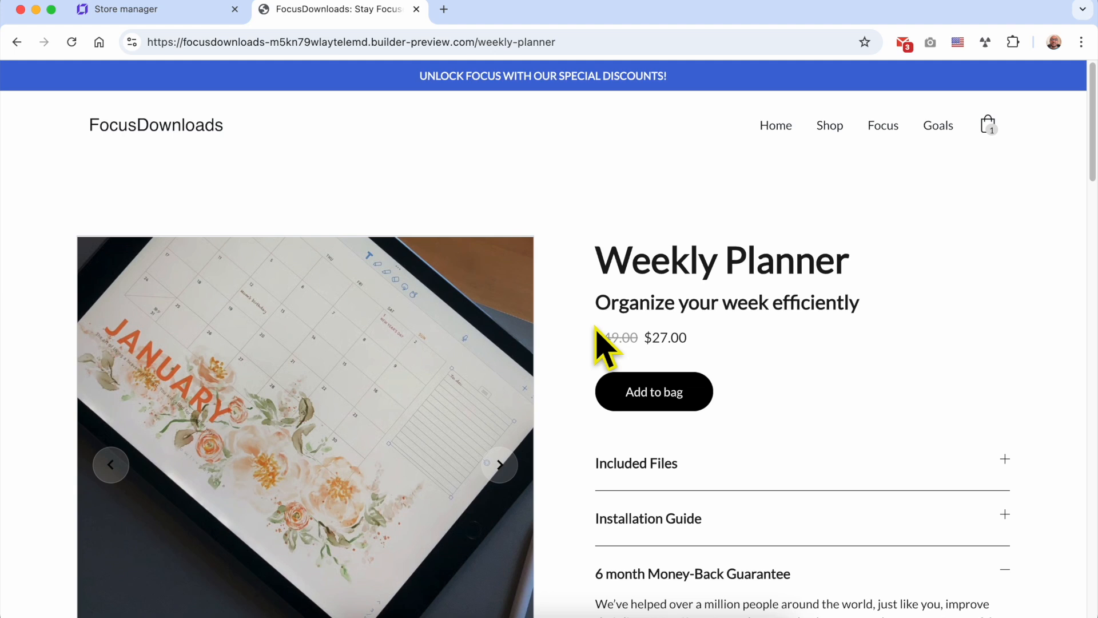
{"action": "scroll", "coordinate": [600, 343], "scroll_direction": "down", "scroll_amount": 2}
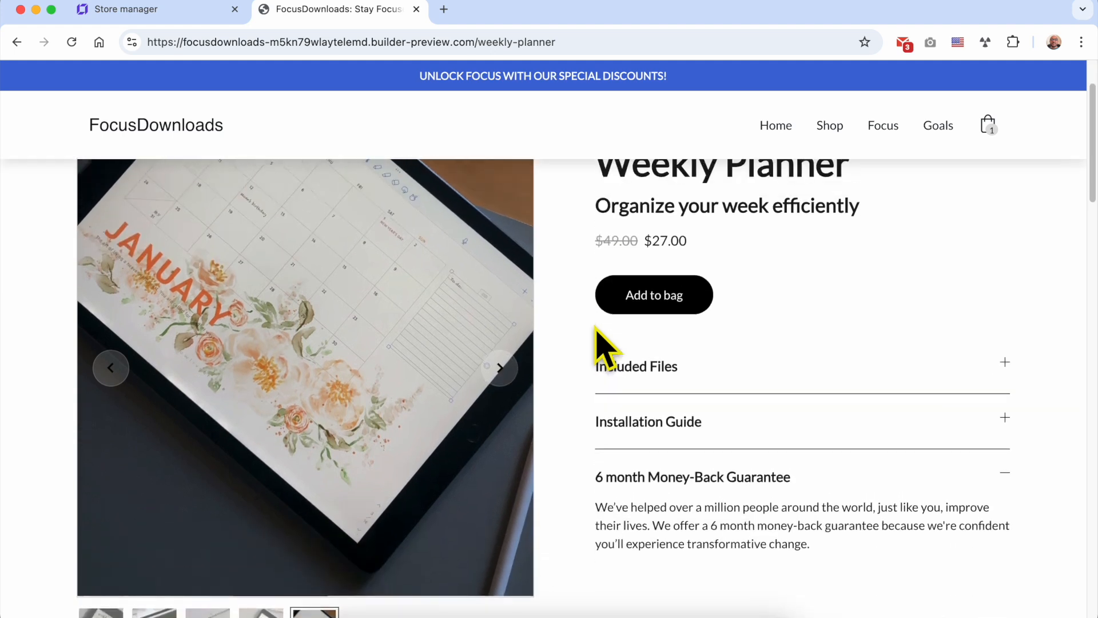